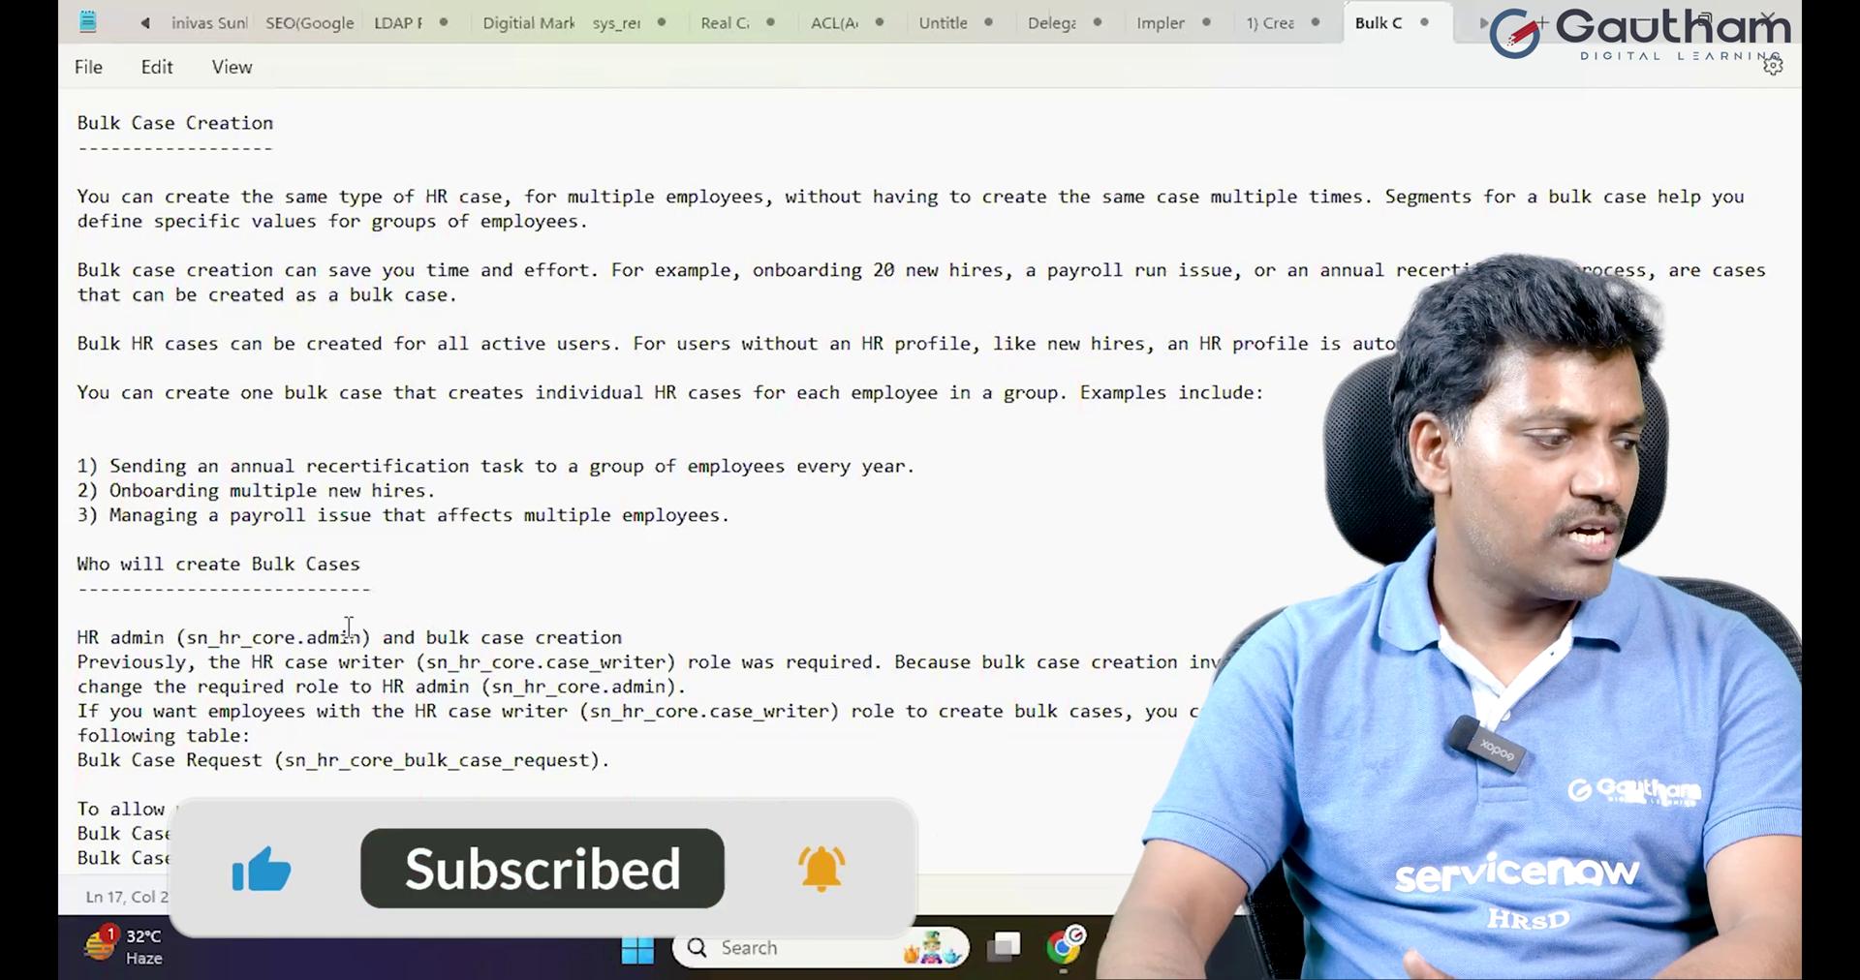
left_click_drag(78, 637, 625, 639)
left_click(340, 662)
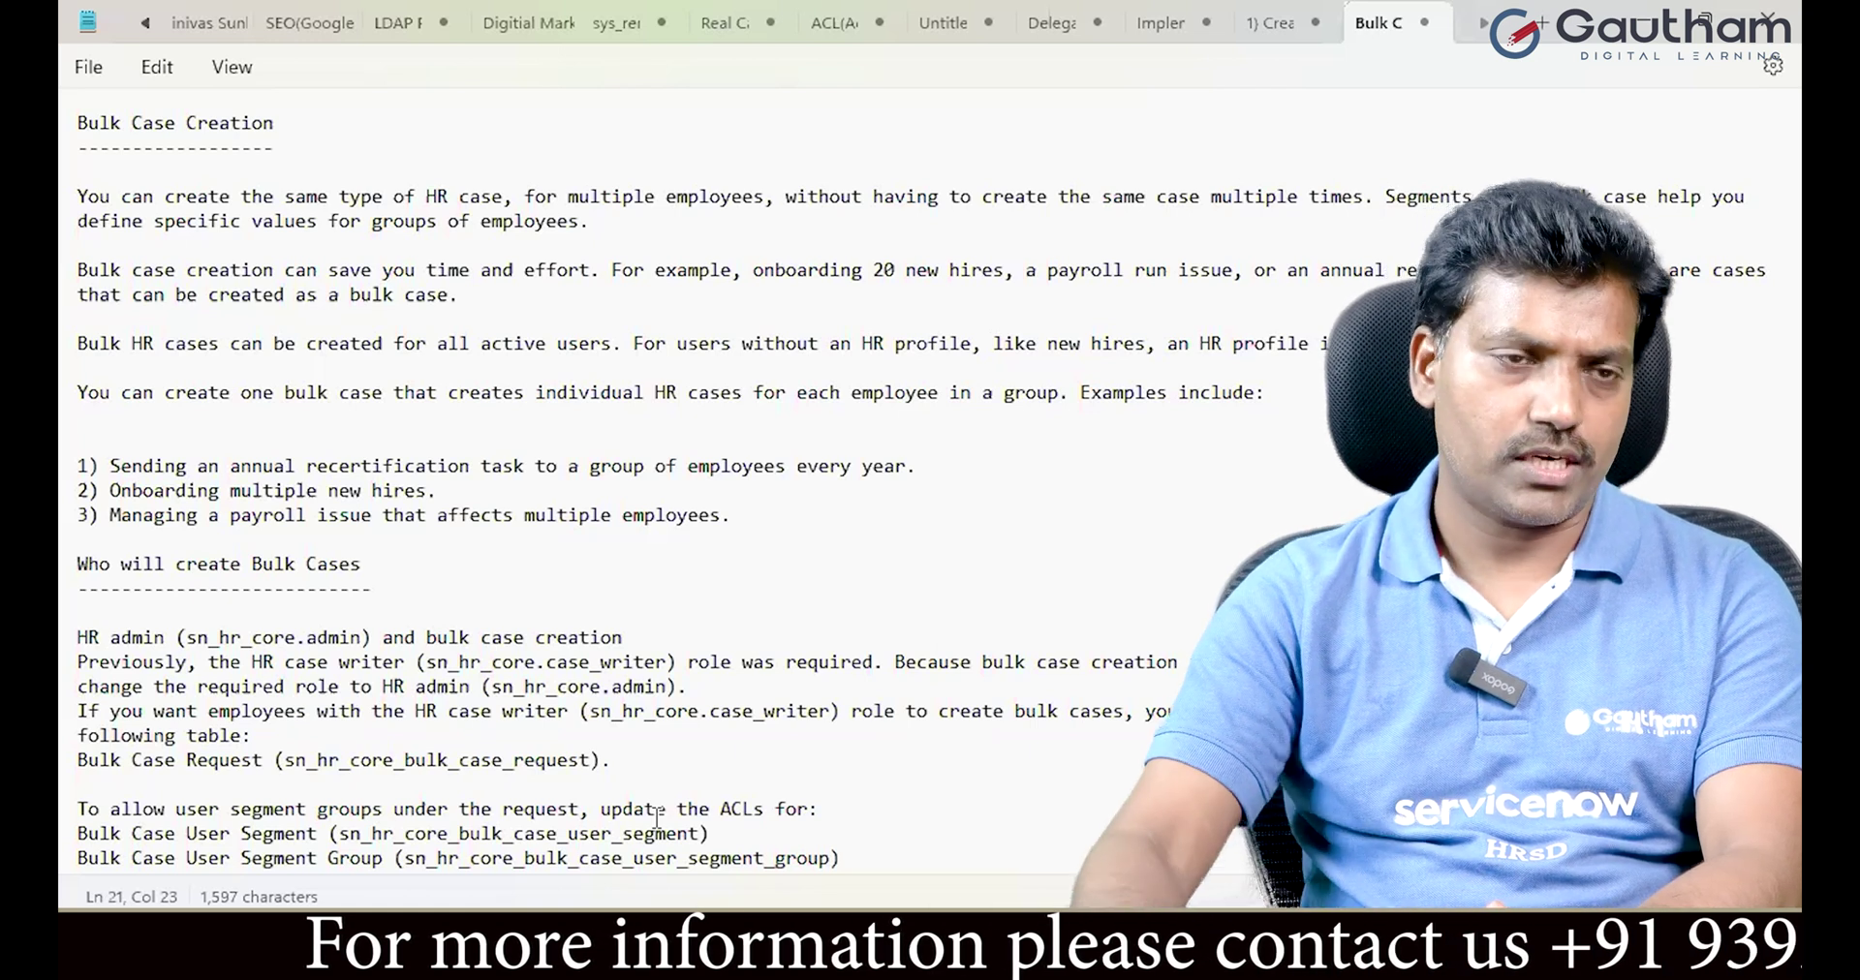
Switch to ServiceNow in Chrome, filter the navigator by "hr case", and start a new record in Bulk Case Requests.
mouse_move(915, 959)
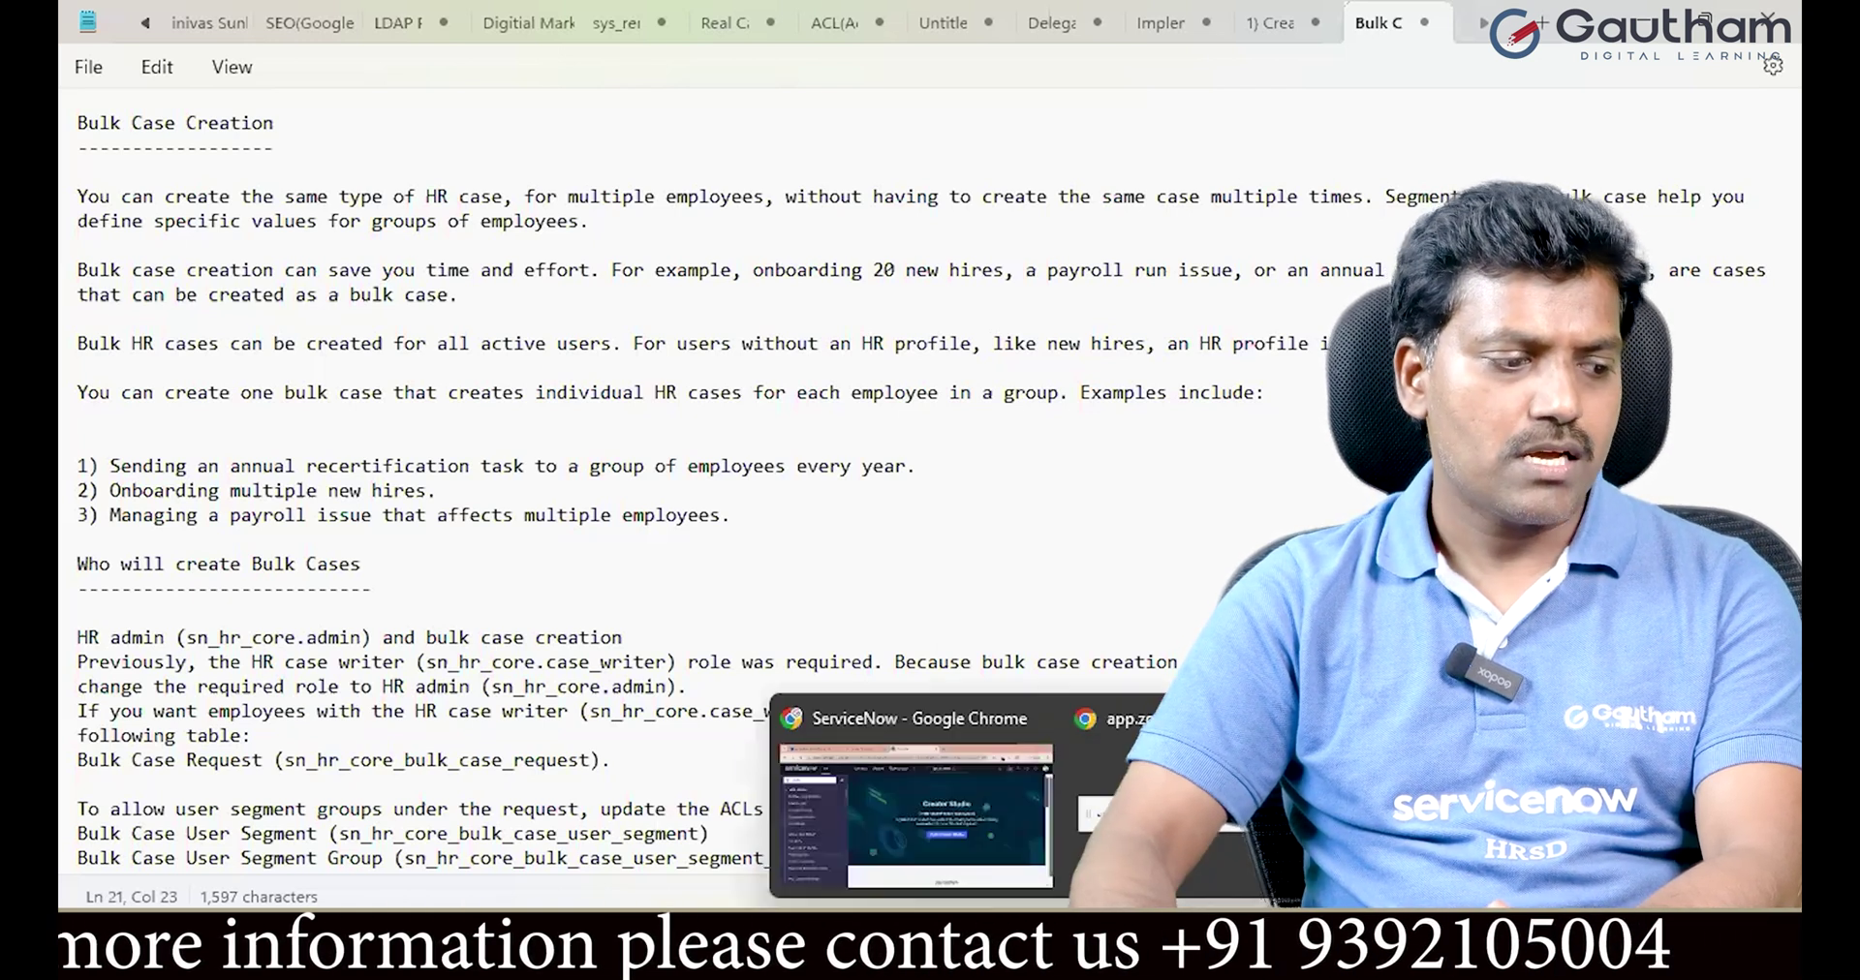
left_click(922, 799)
left_click(266, 222)
type("hr case")
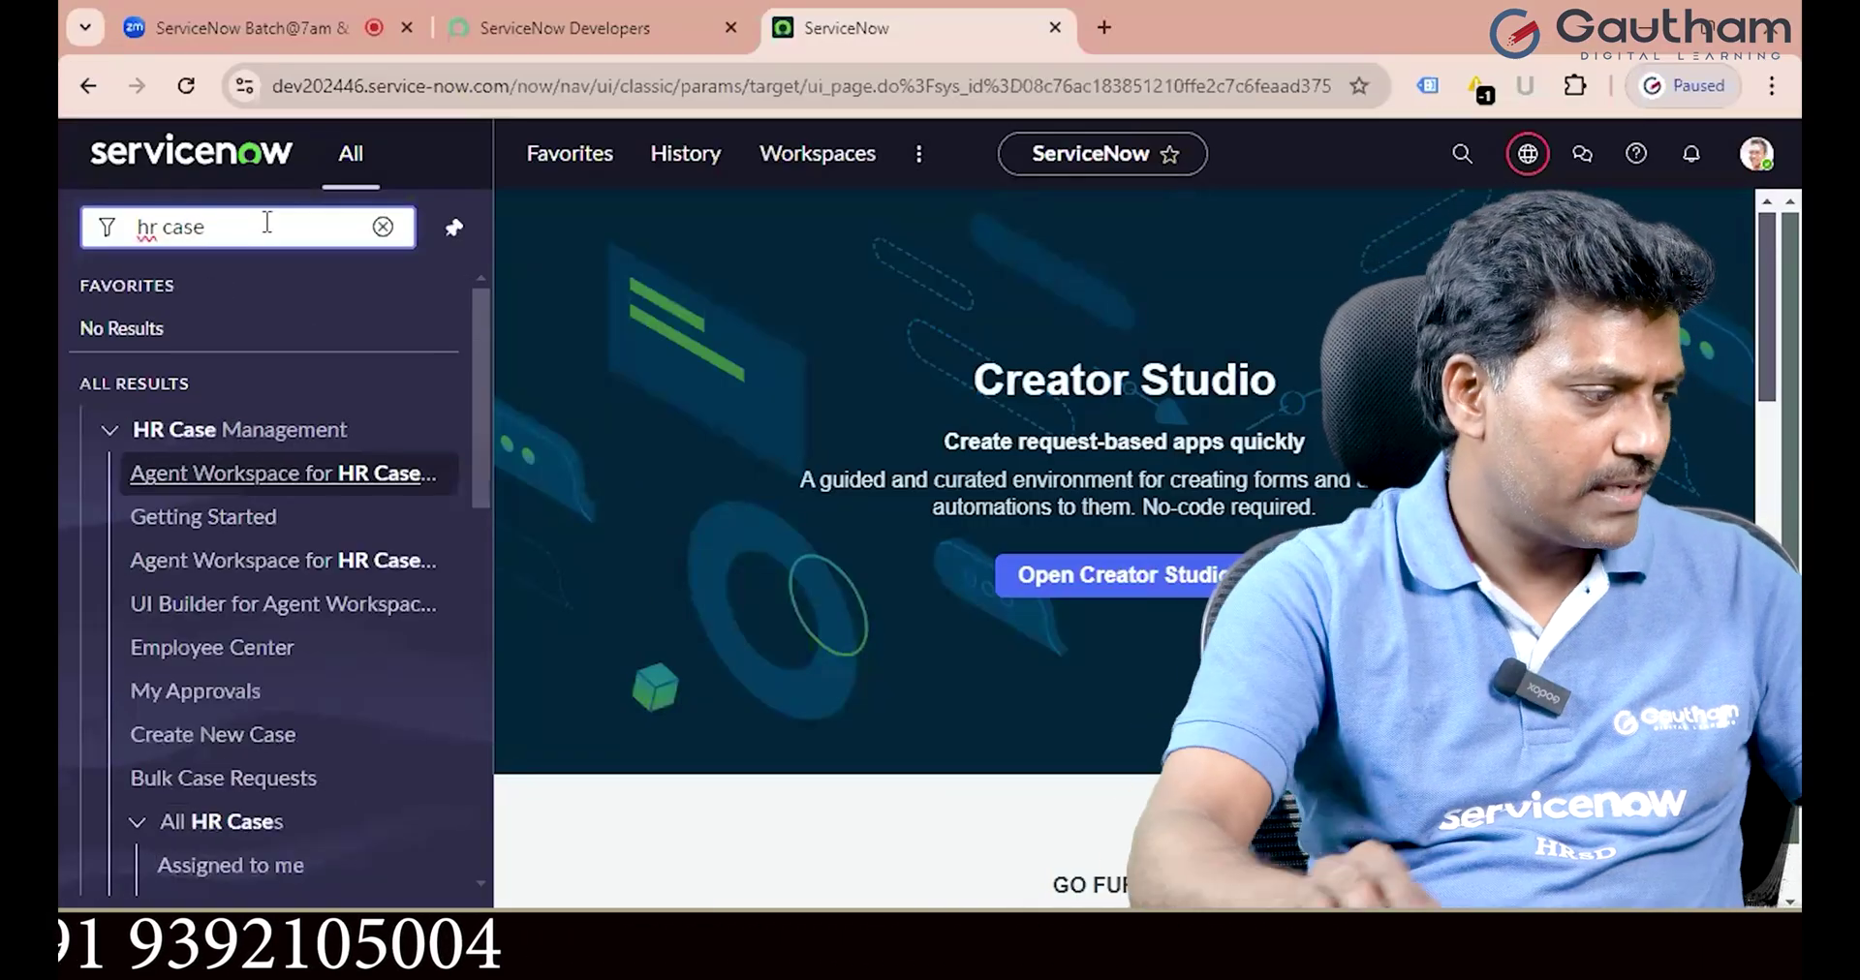
scroll(247, 677, "down", 2)
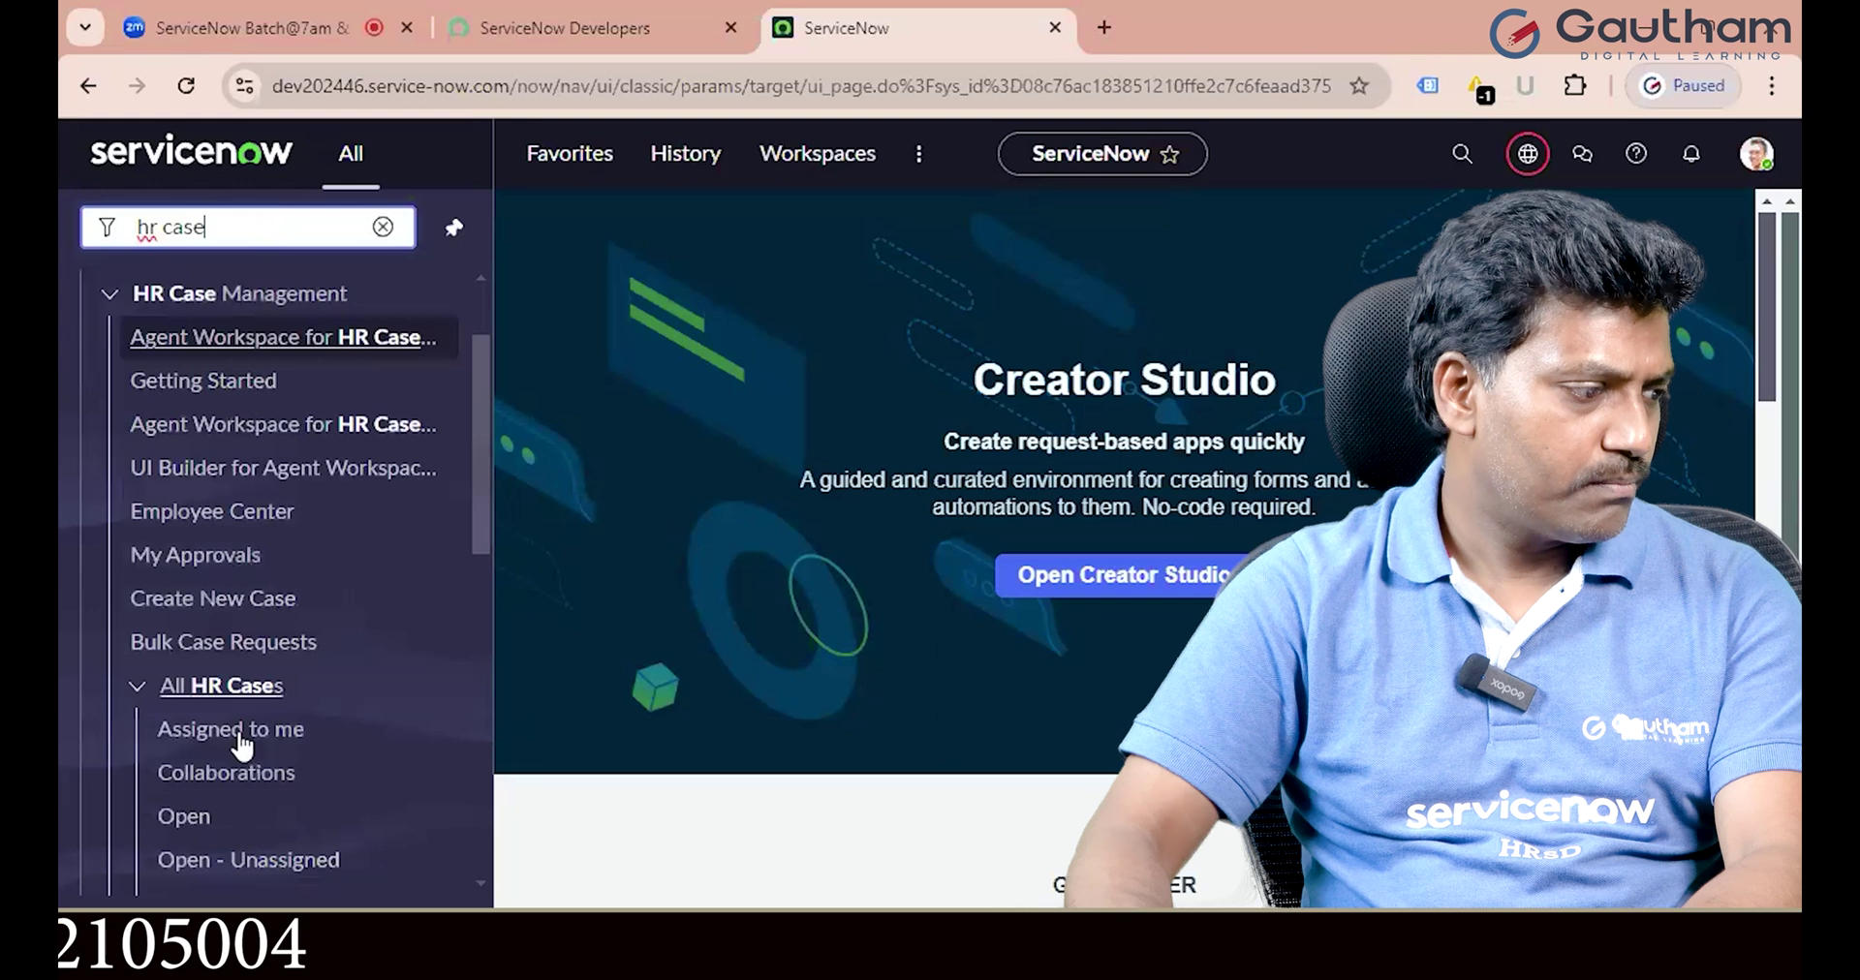
left_click(219, 645)
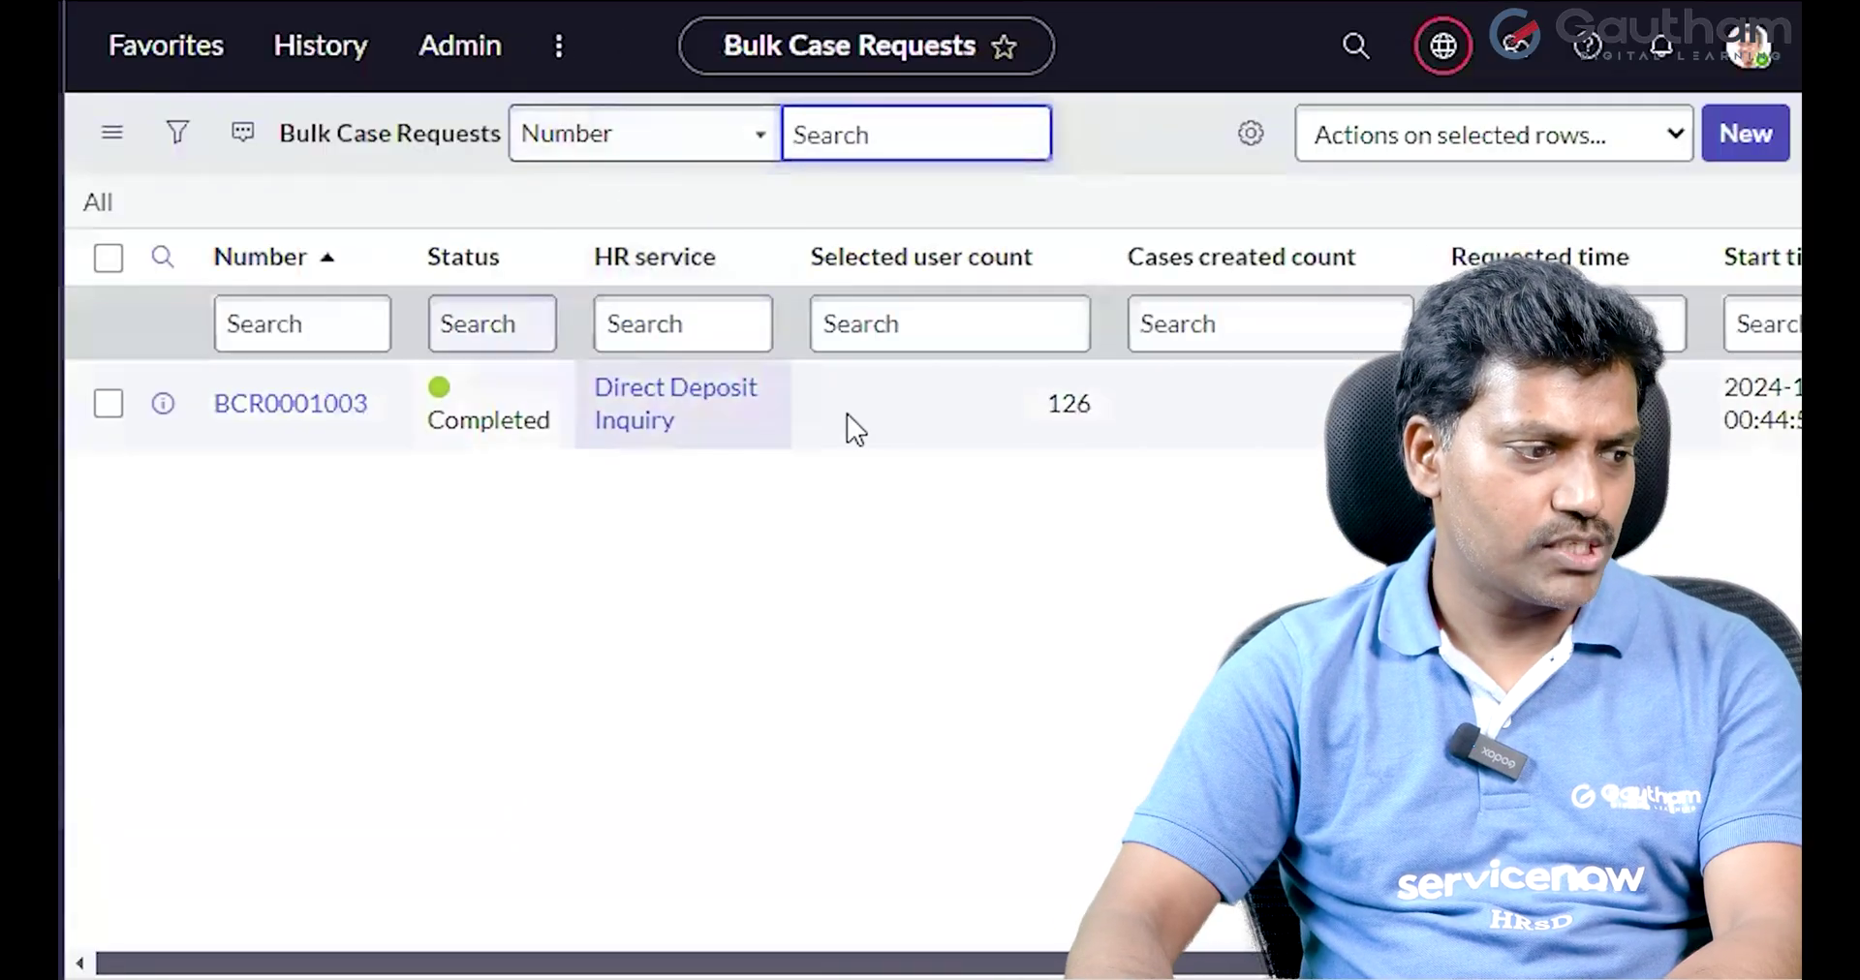
left_click(1749, 138)
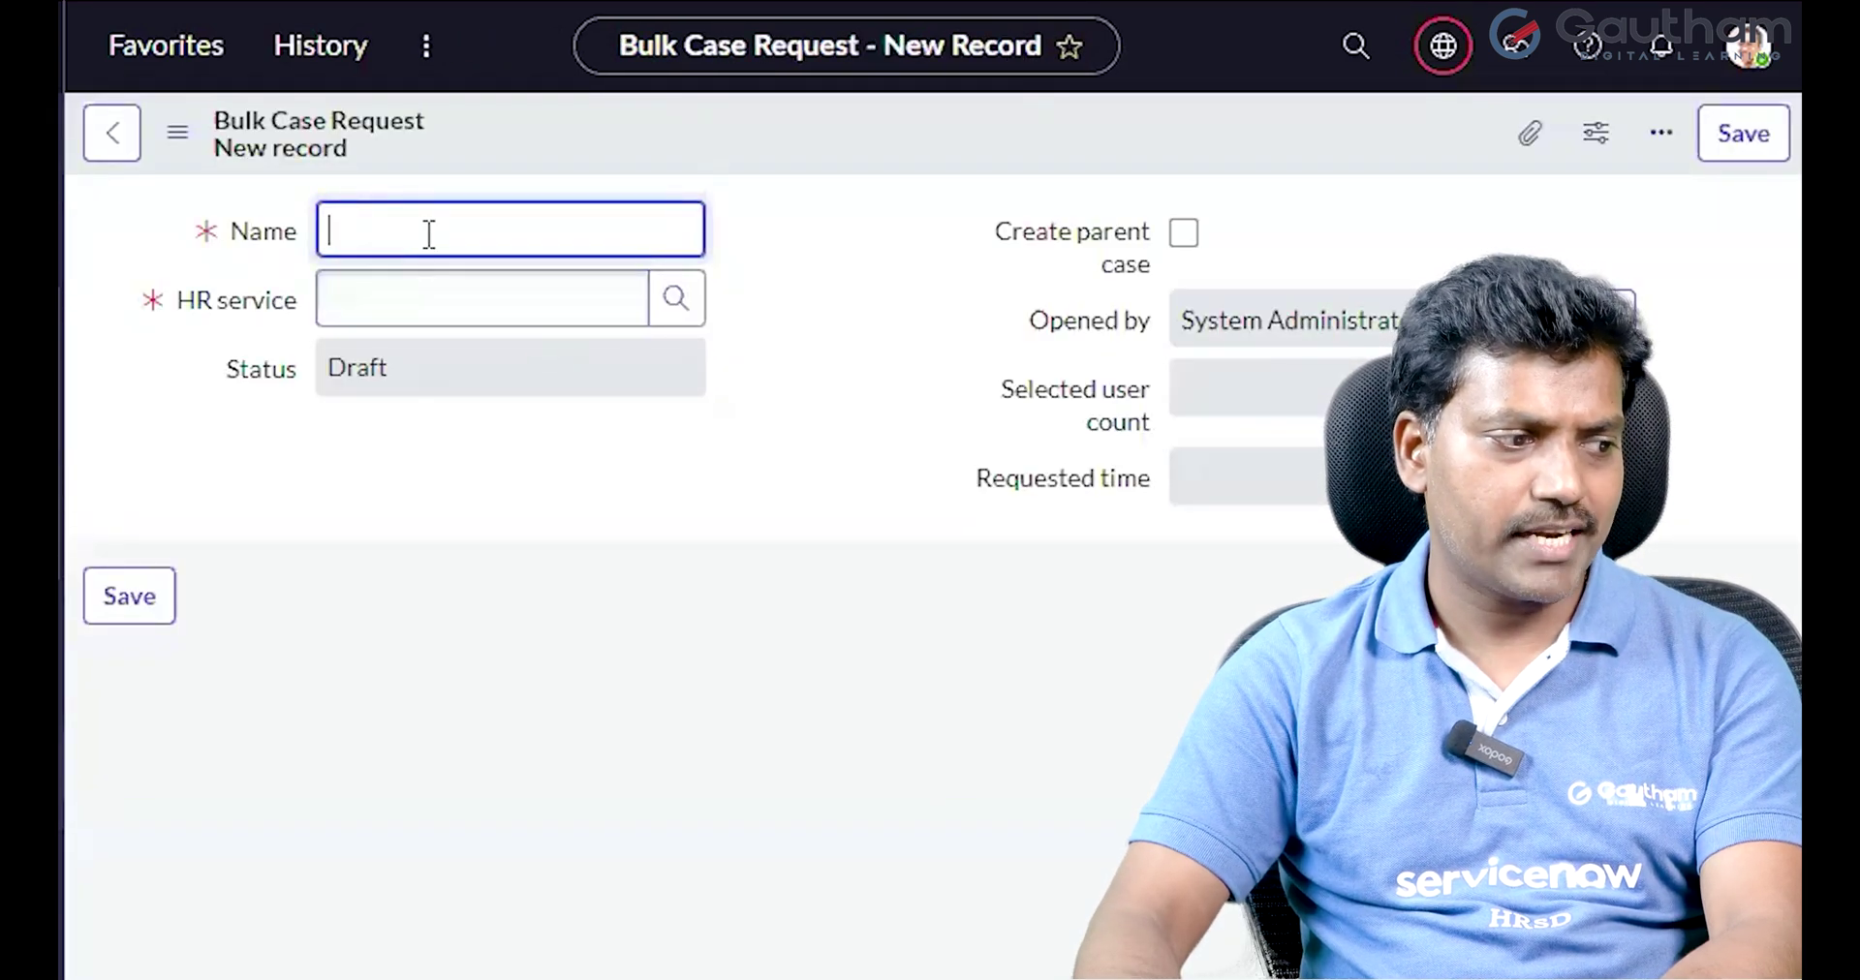
type("Pa")
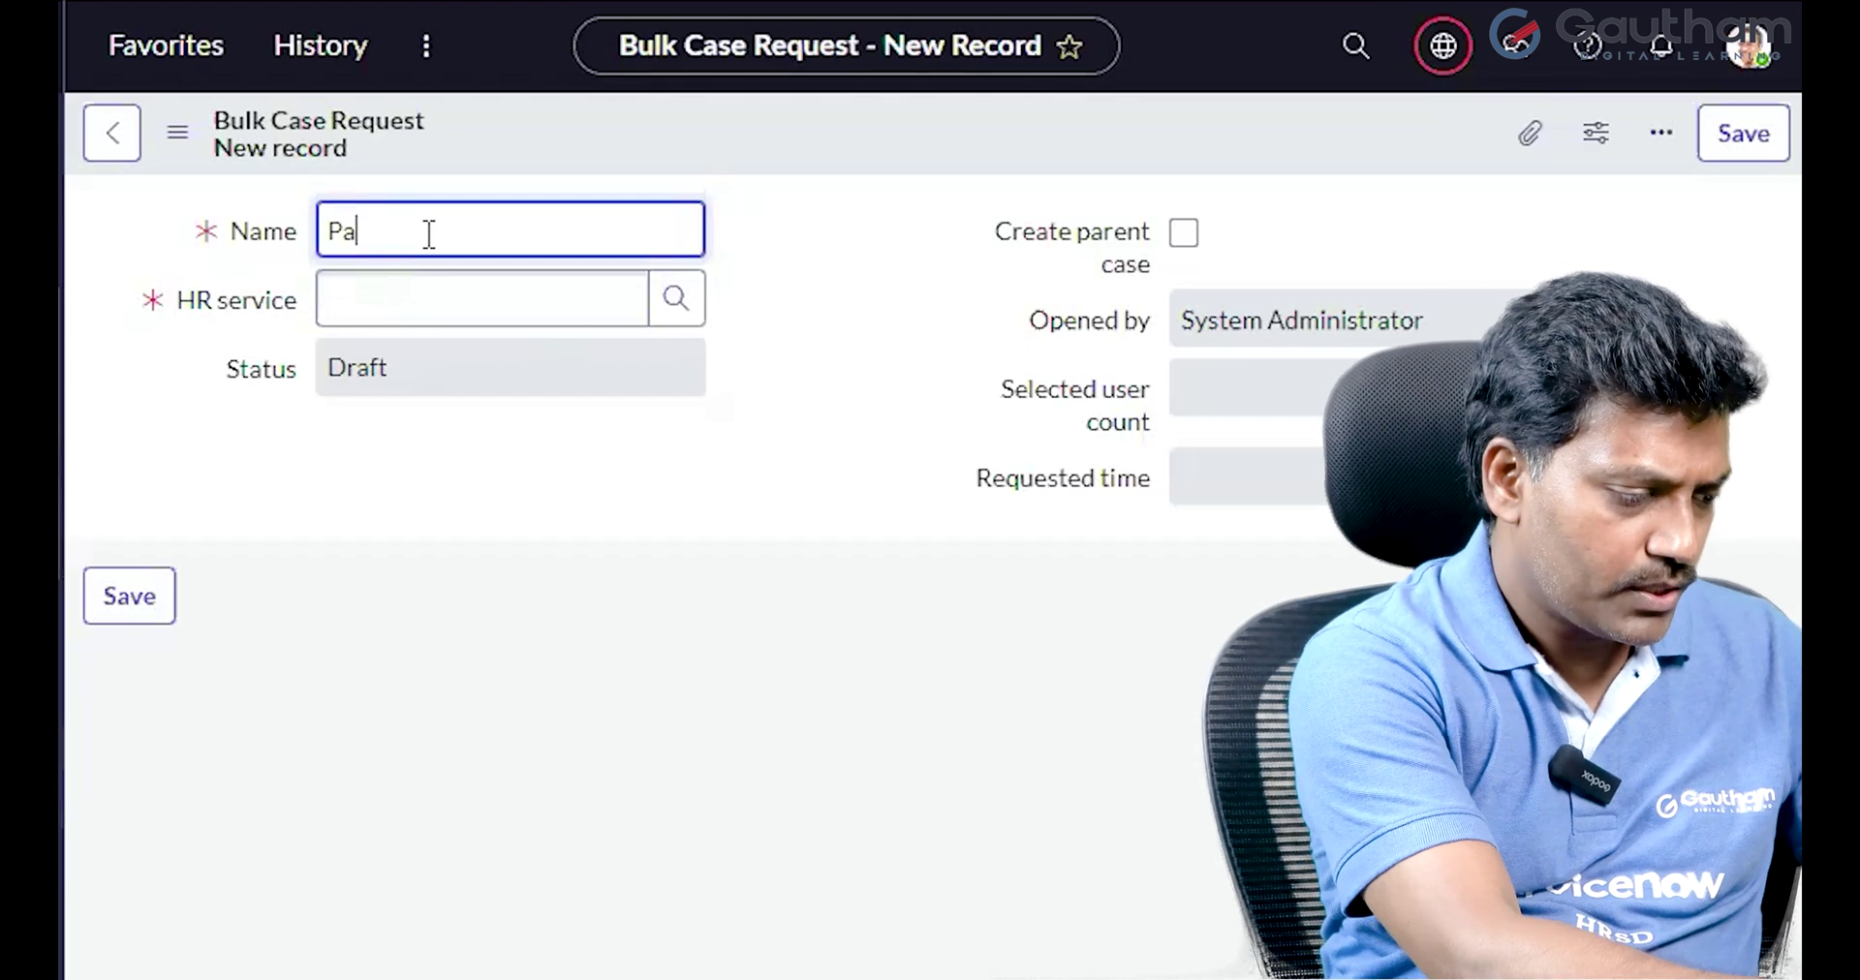
type("yroll Is")
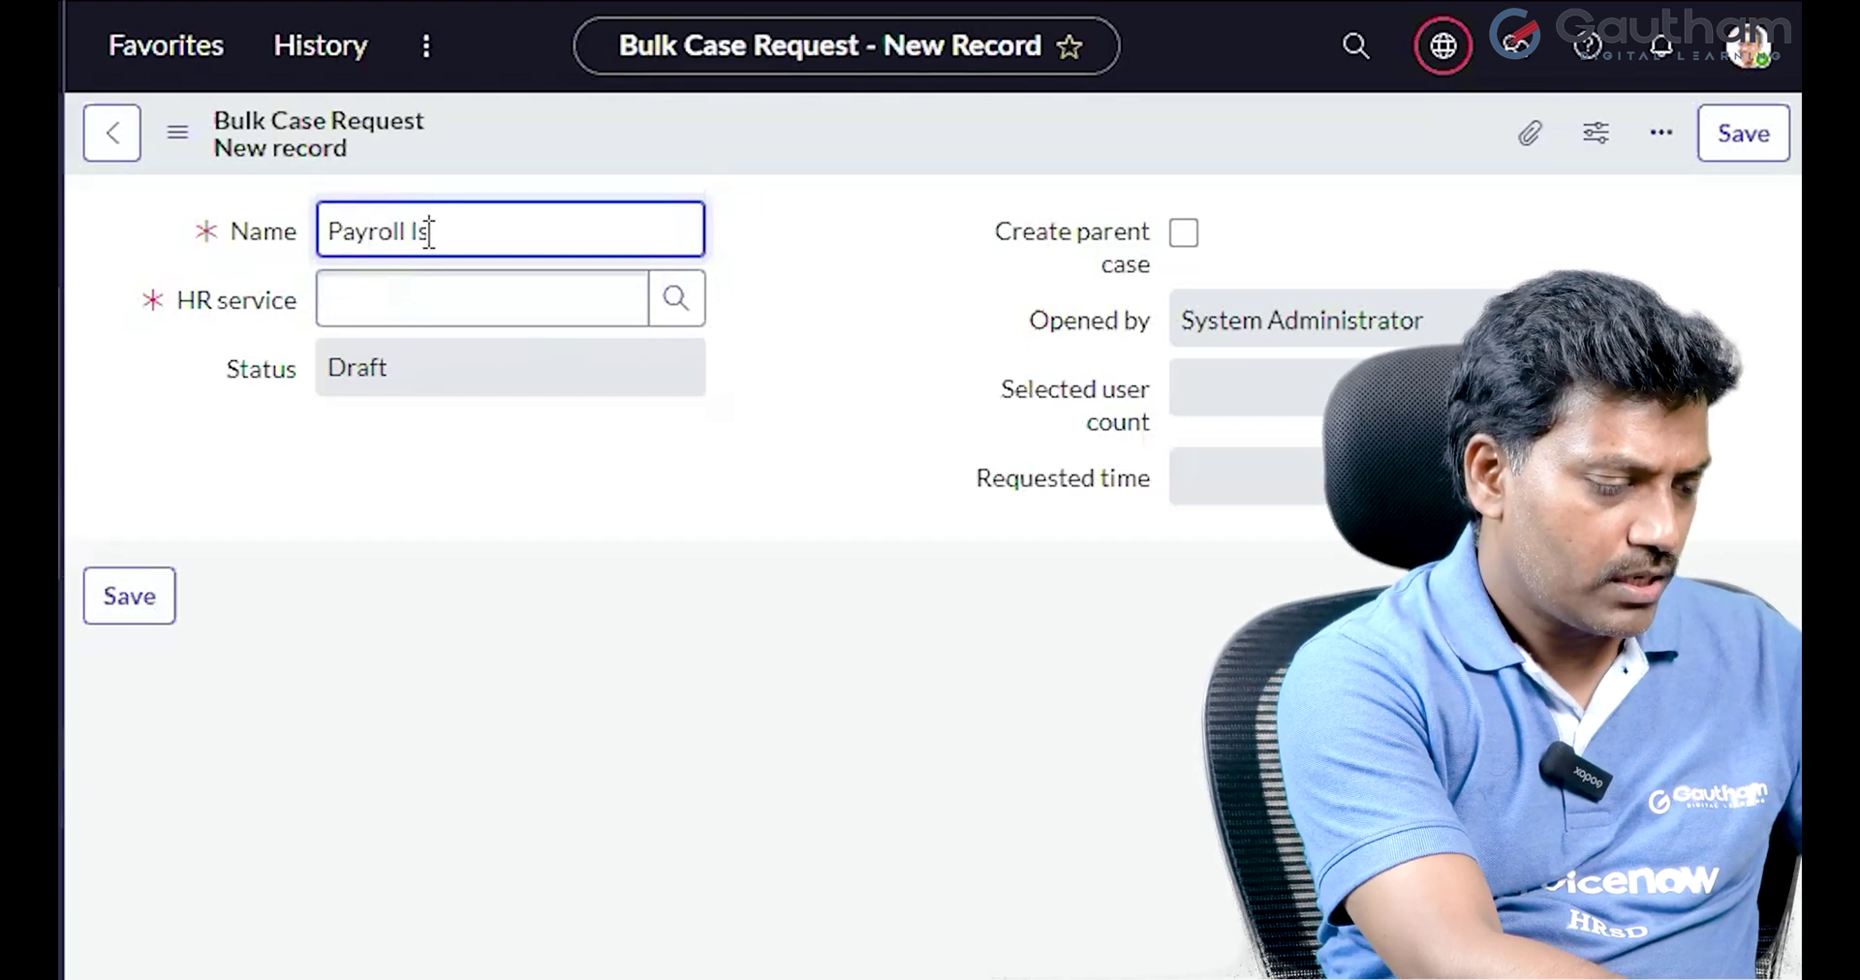
key("BackSpace")
key("BackSpace")
key("BackSpace")
key("BackSpace")
key("BackSpace")
key("BackSpace")
key("BackSpace")
key("BackSpace")
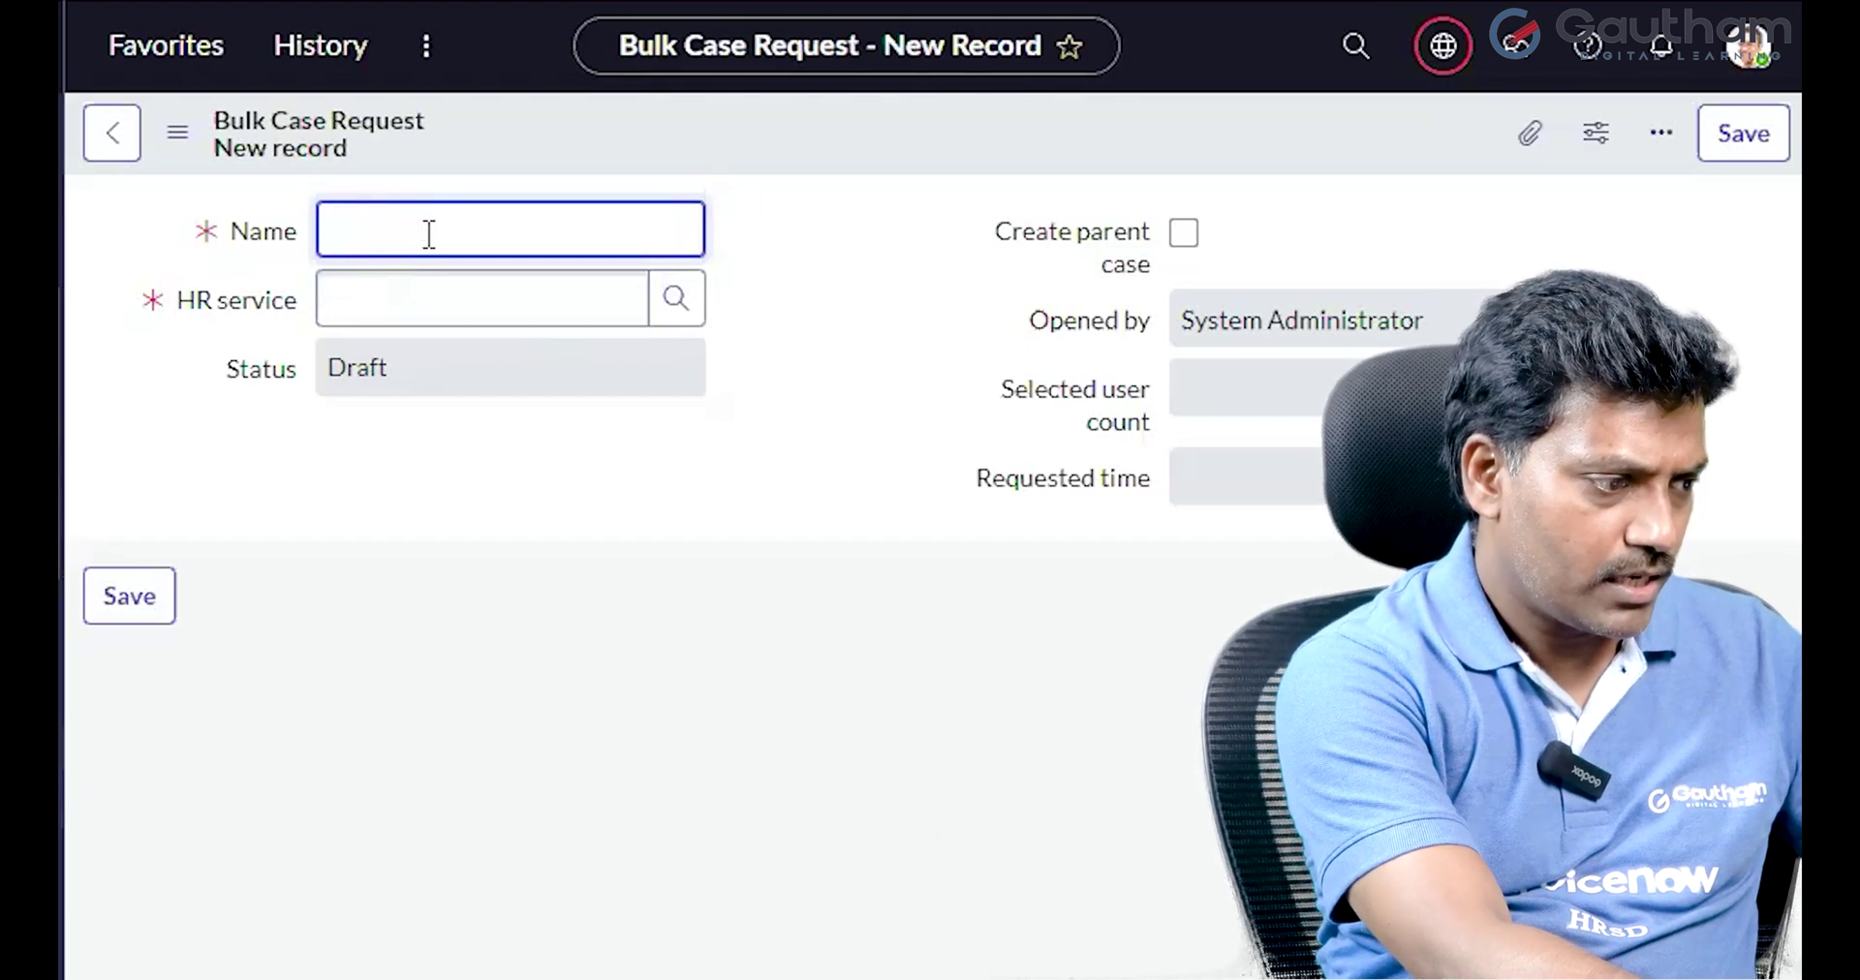
Name the new bulk case request "Onboarding For New Hires".
type("Onbo")
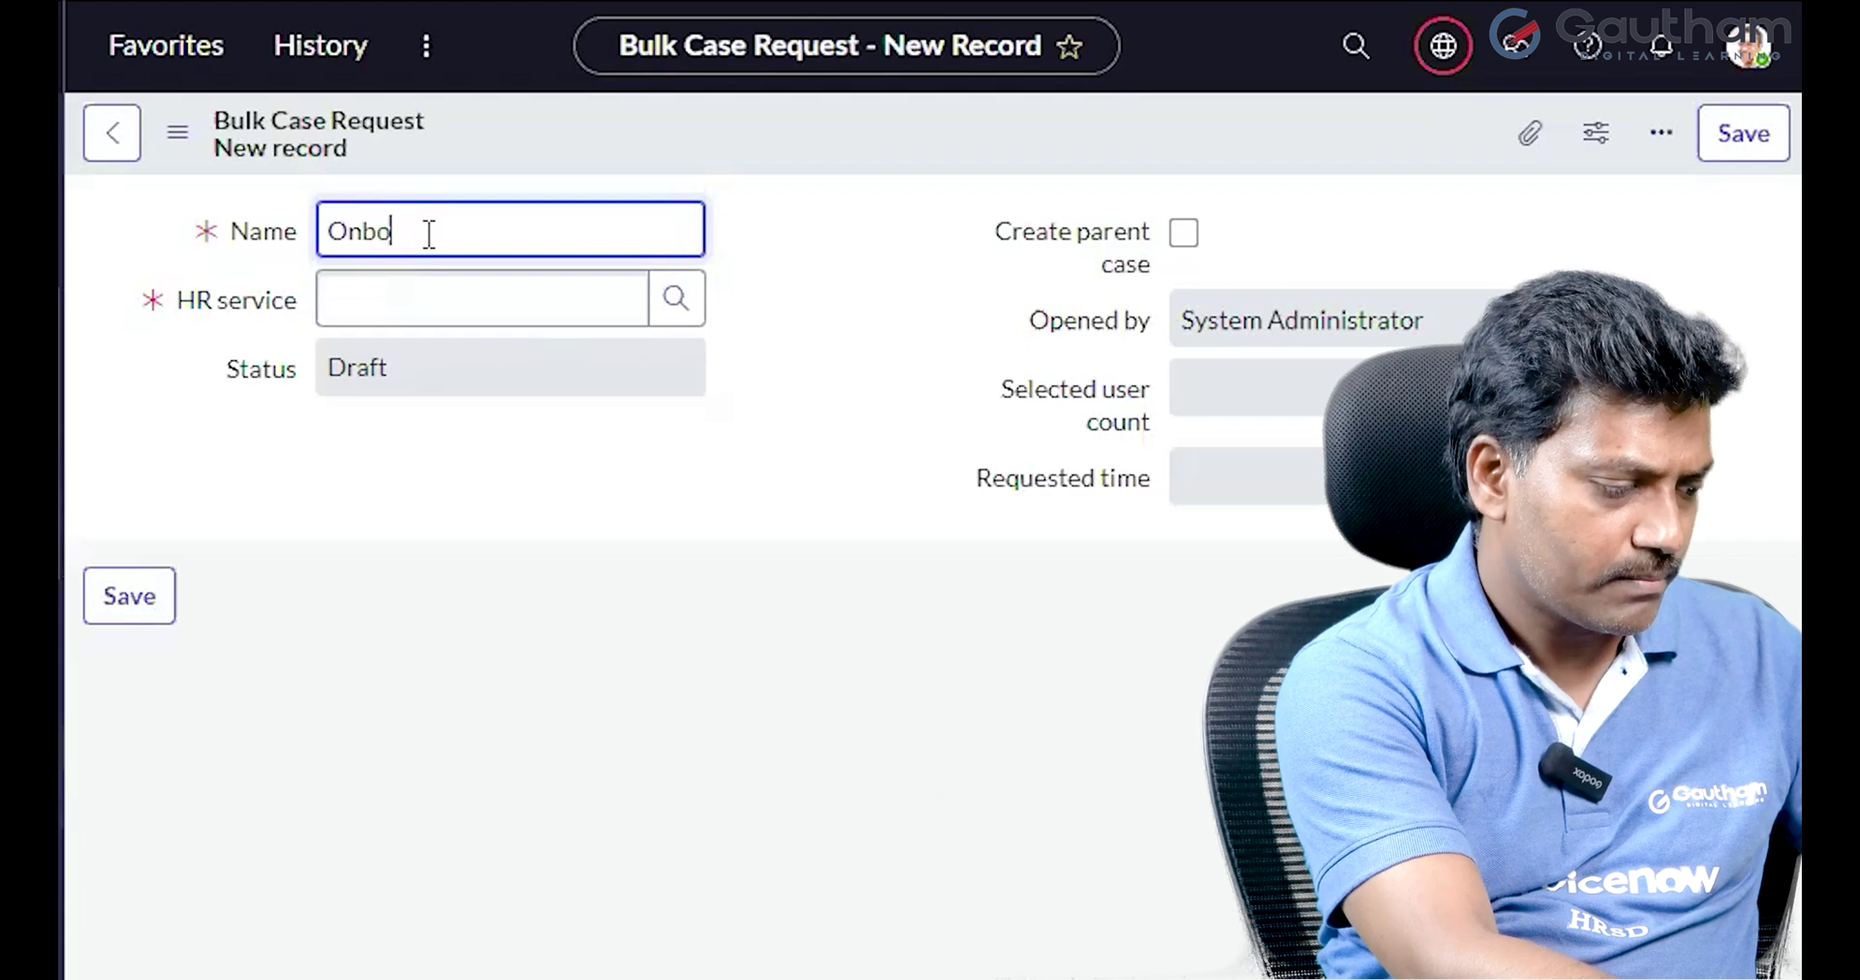
type("arding ")
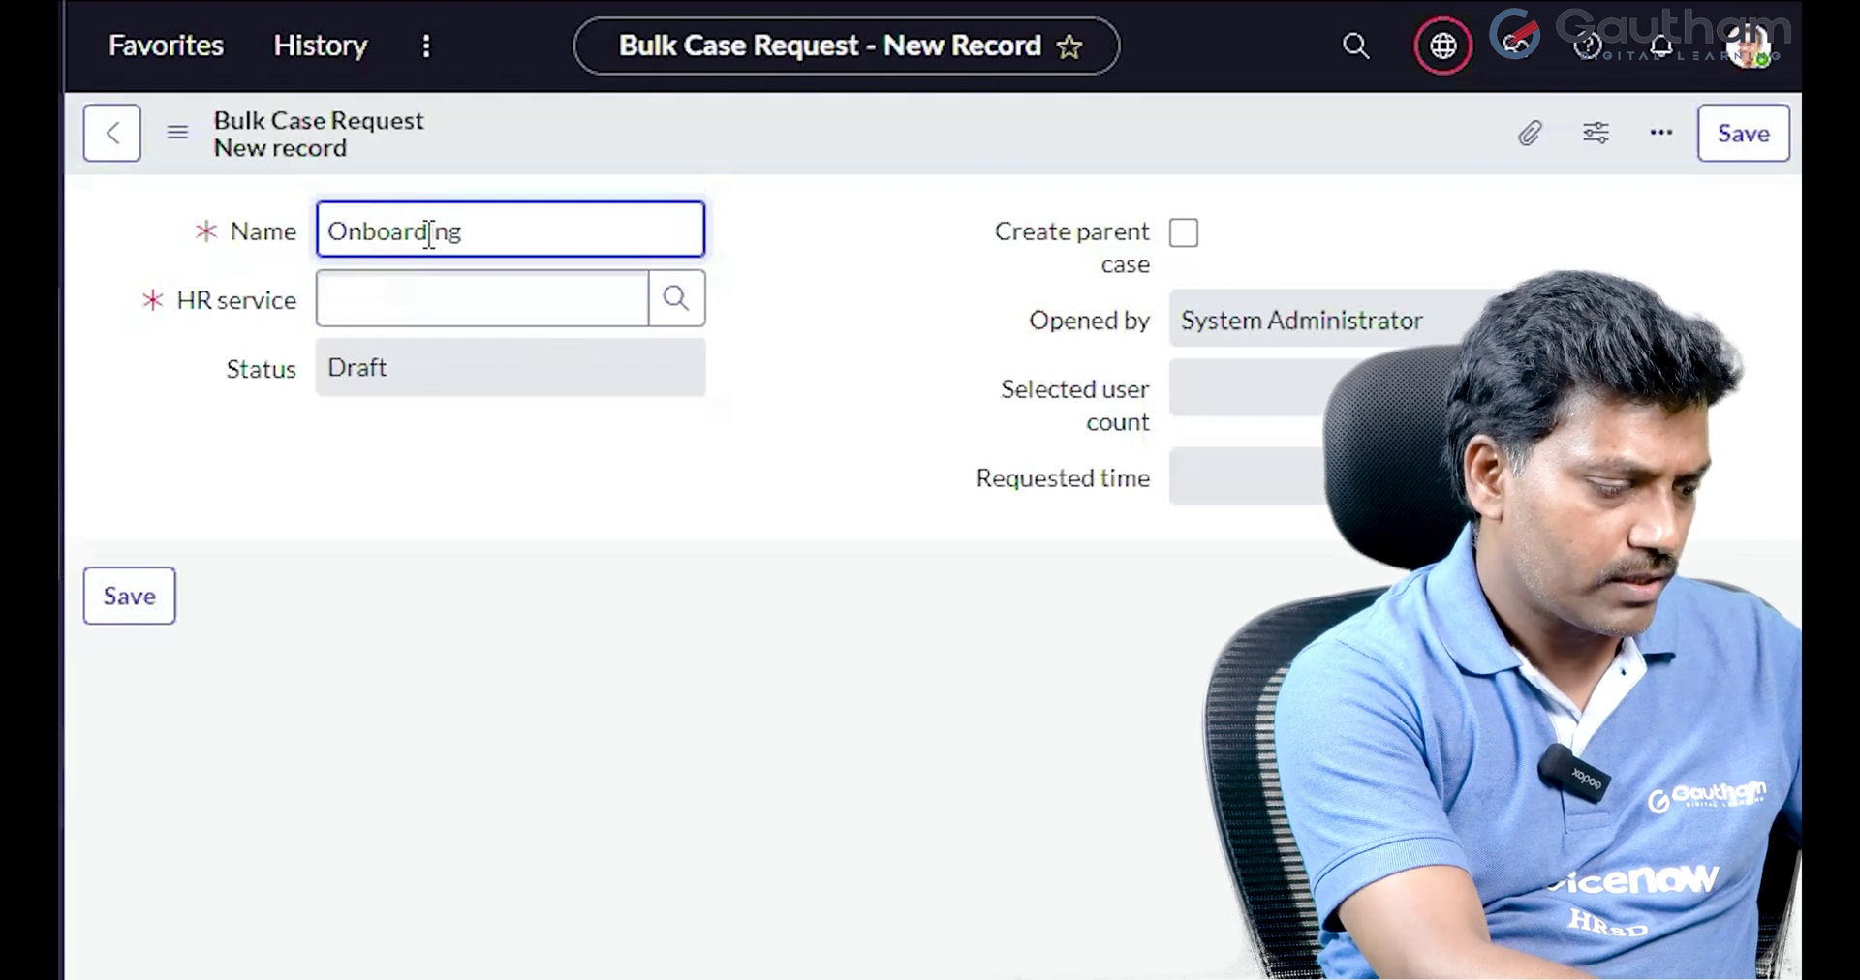
type("For New Hir")
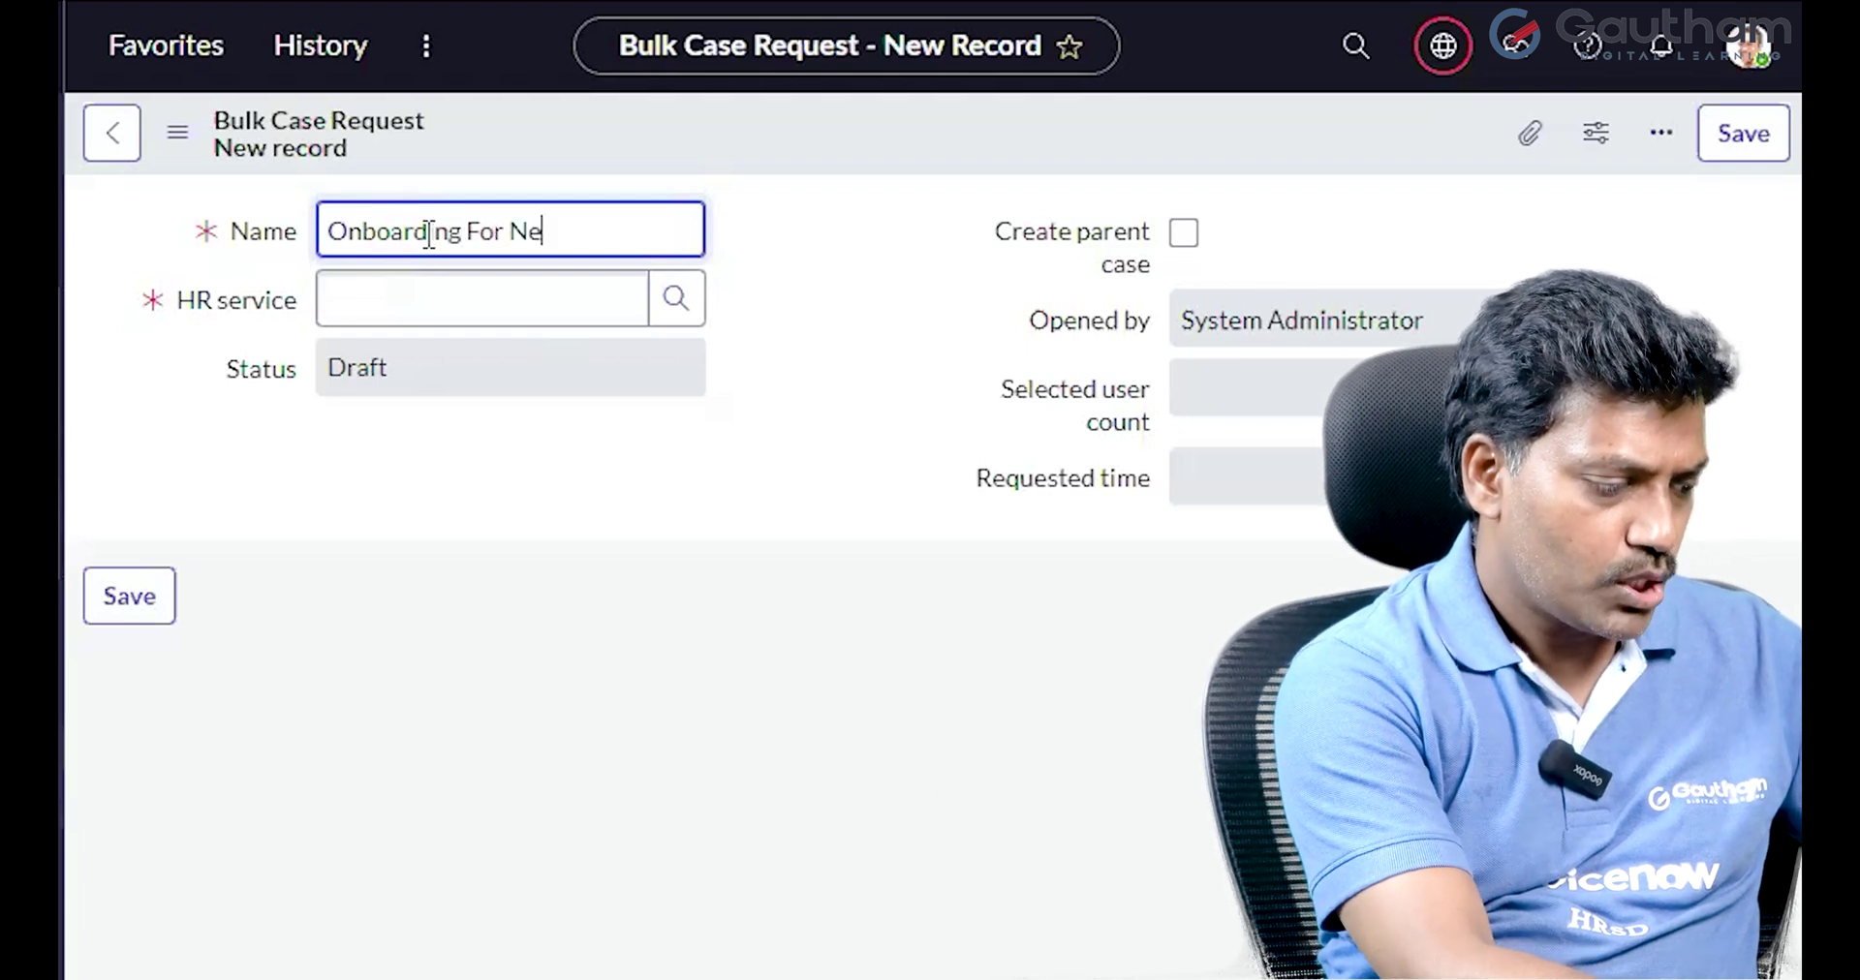
type("es")
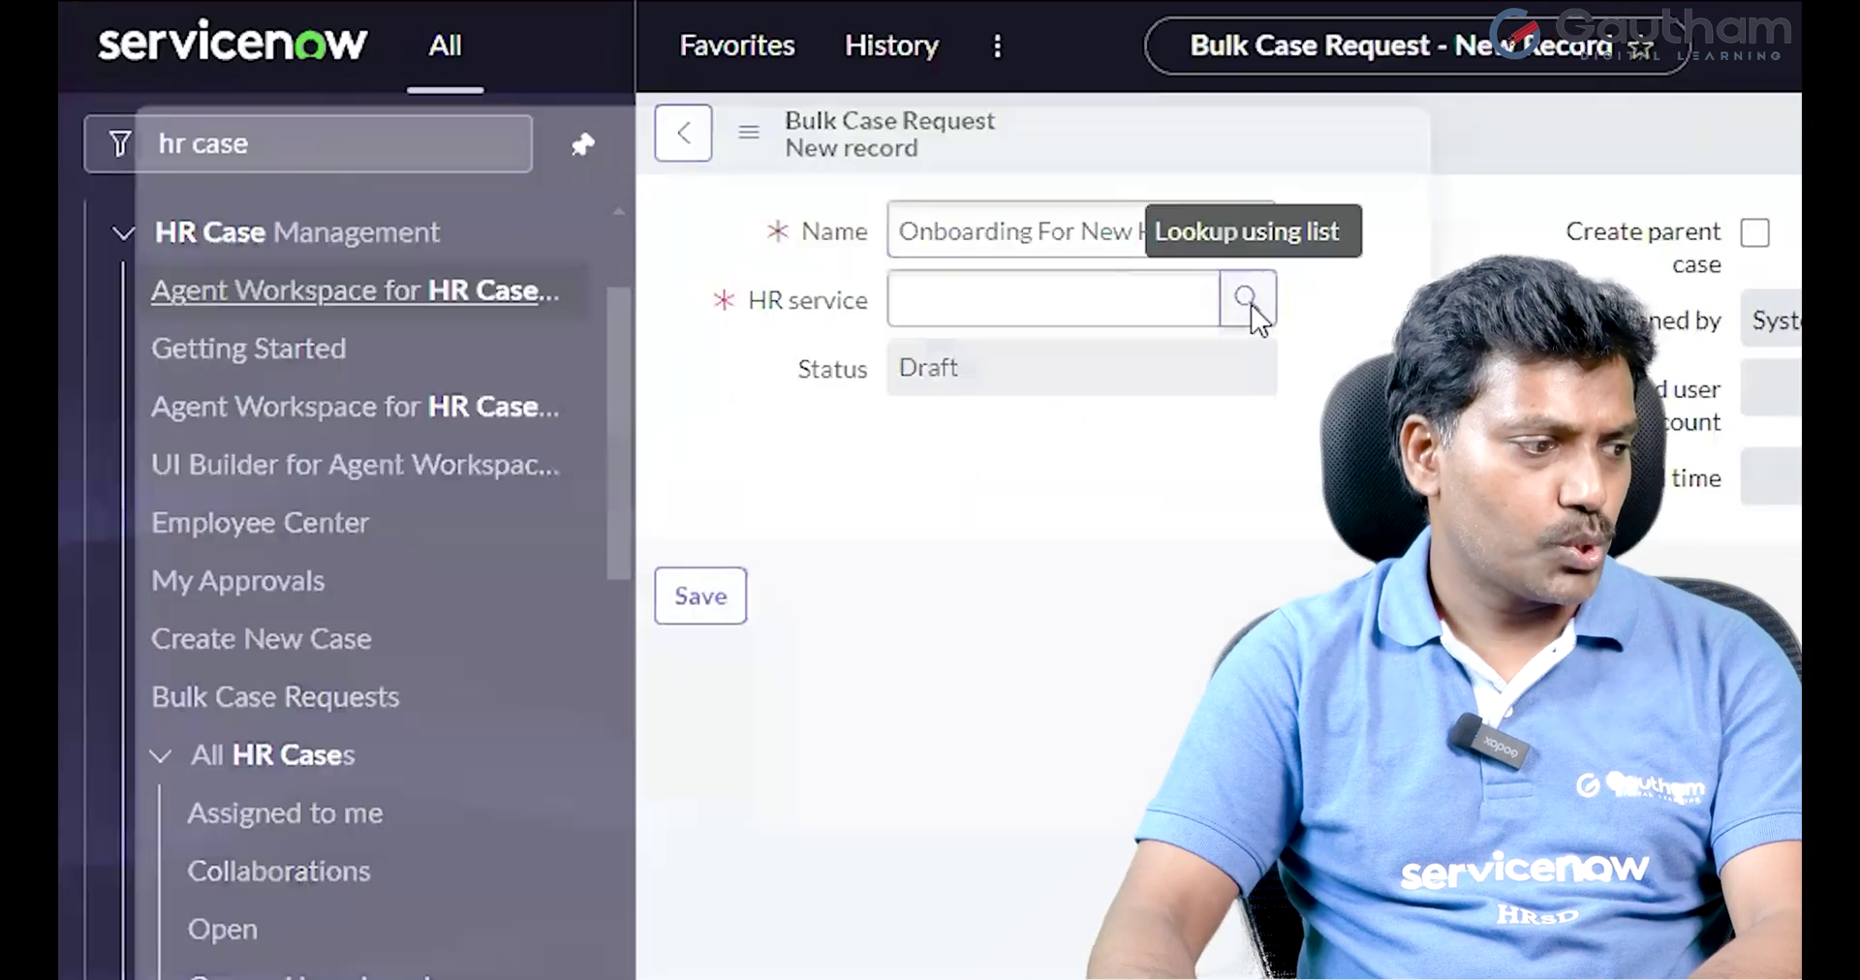
Look up the HR service for the bulk case request and choose Beneficiaries Inquiry.
left_click(676, 299)
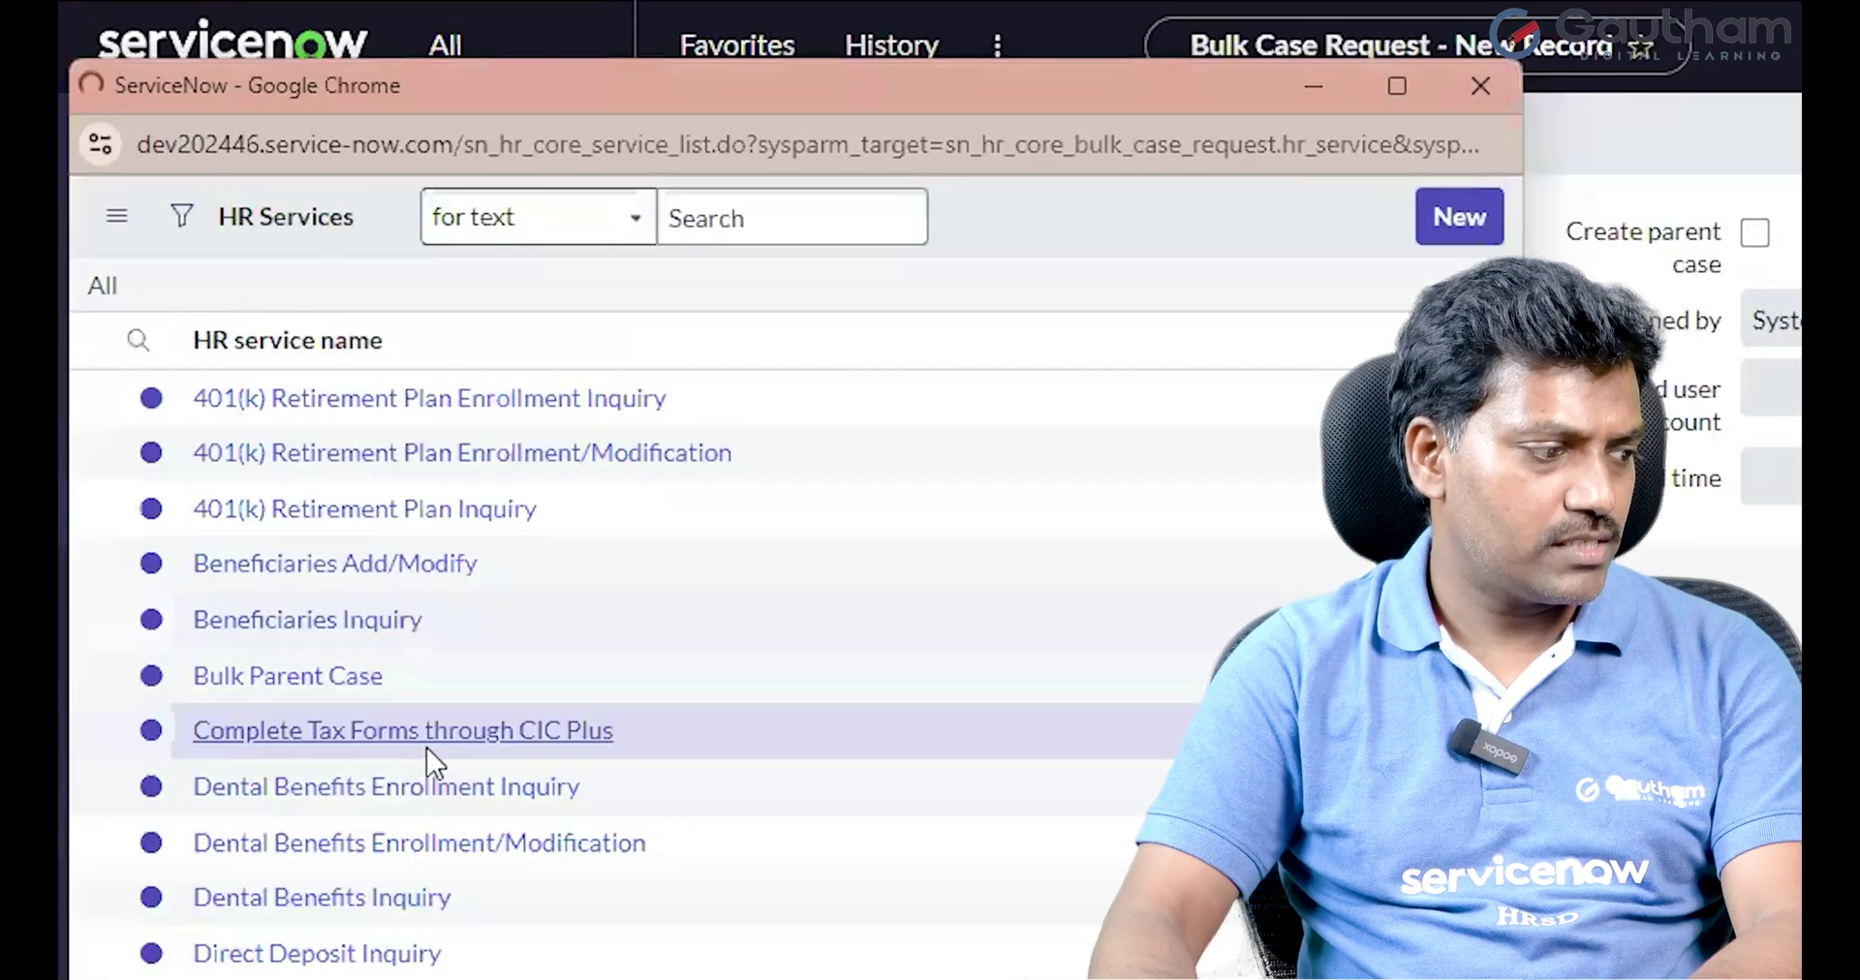
scroll(416, 756, "down", 6)
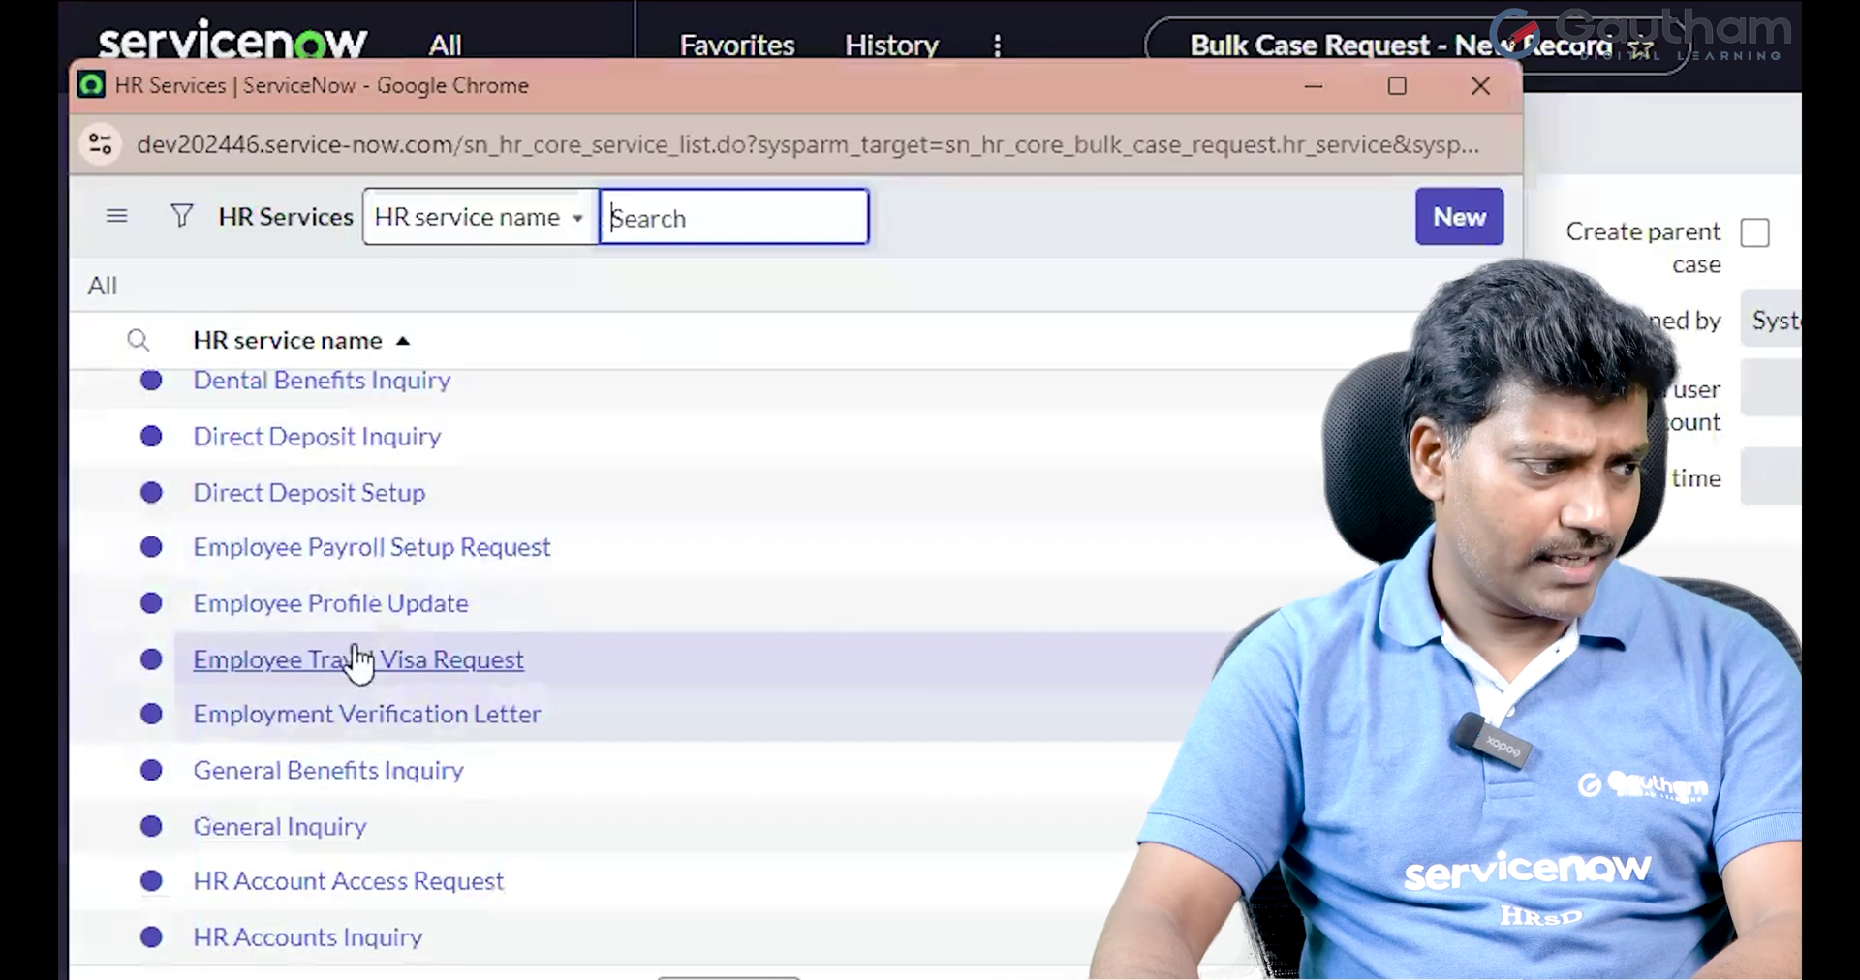
scroll(409, 856, "up", 5)
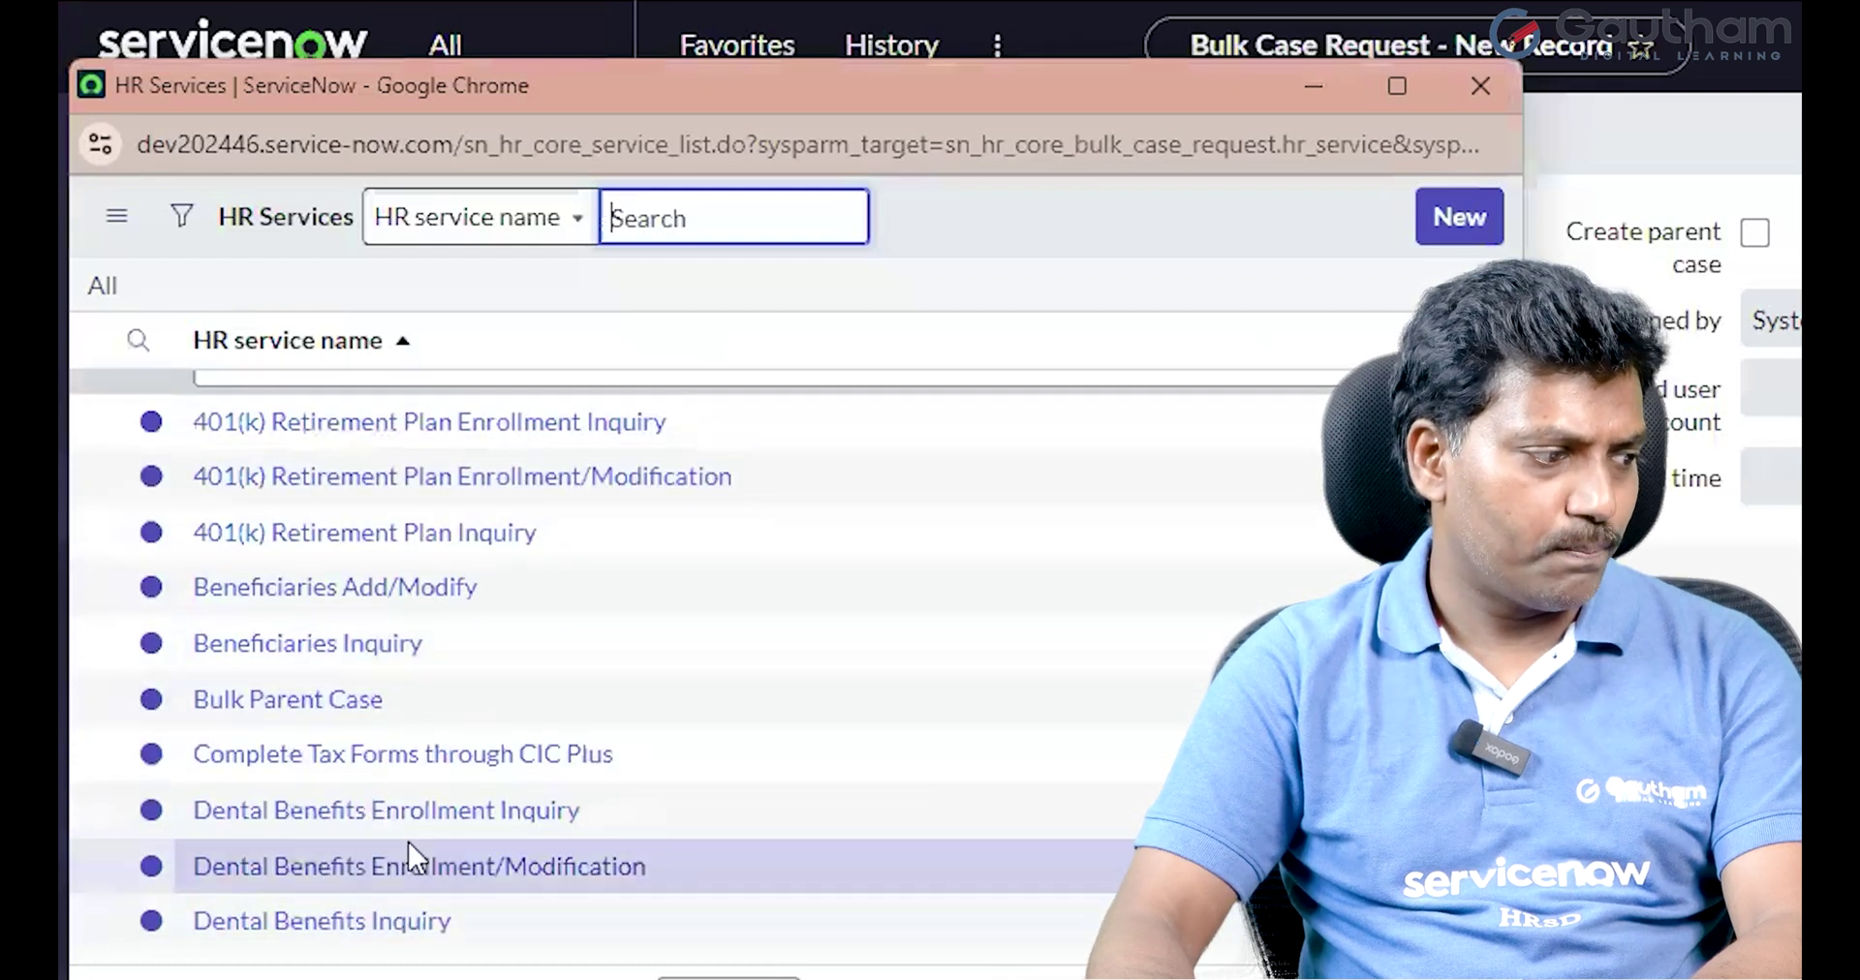
scroll(411, 857, "down", 2)
scroll(410, 857, "up", 2)
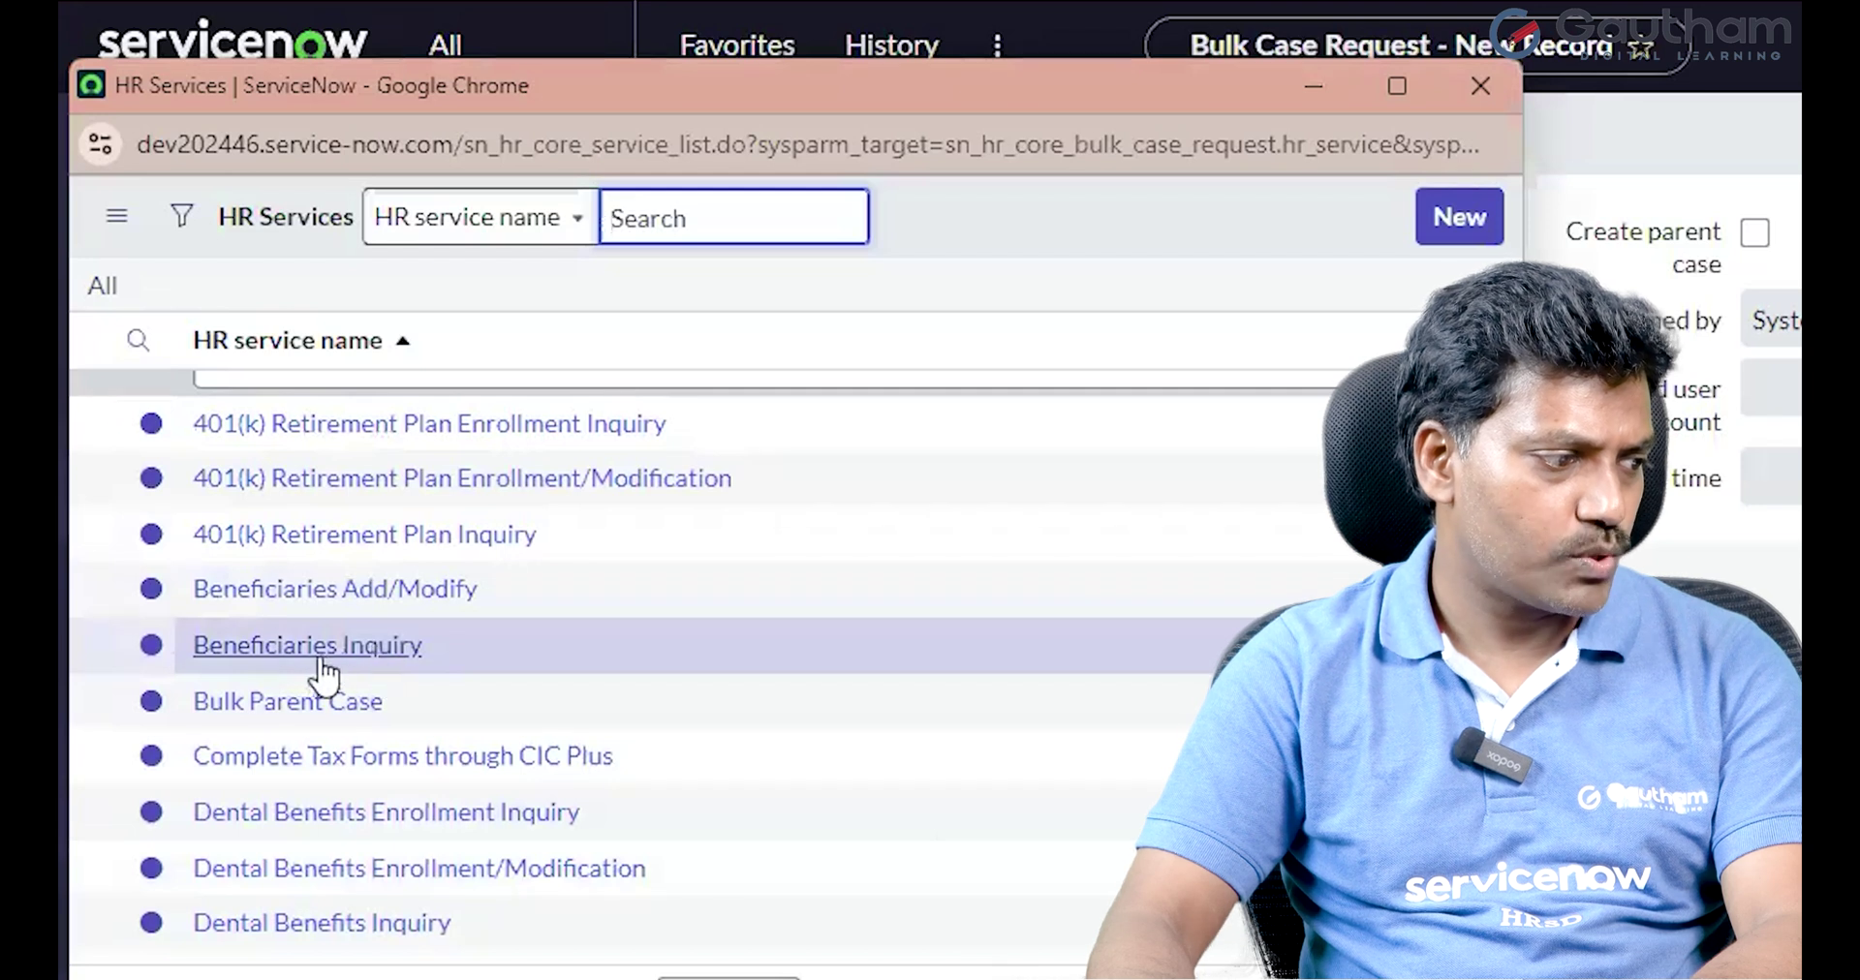
left_click(327, 662)
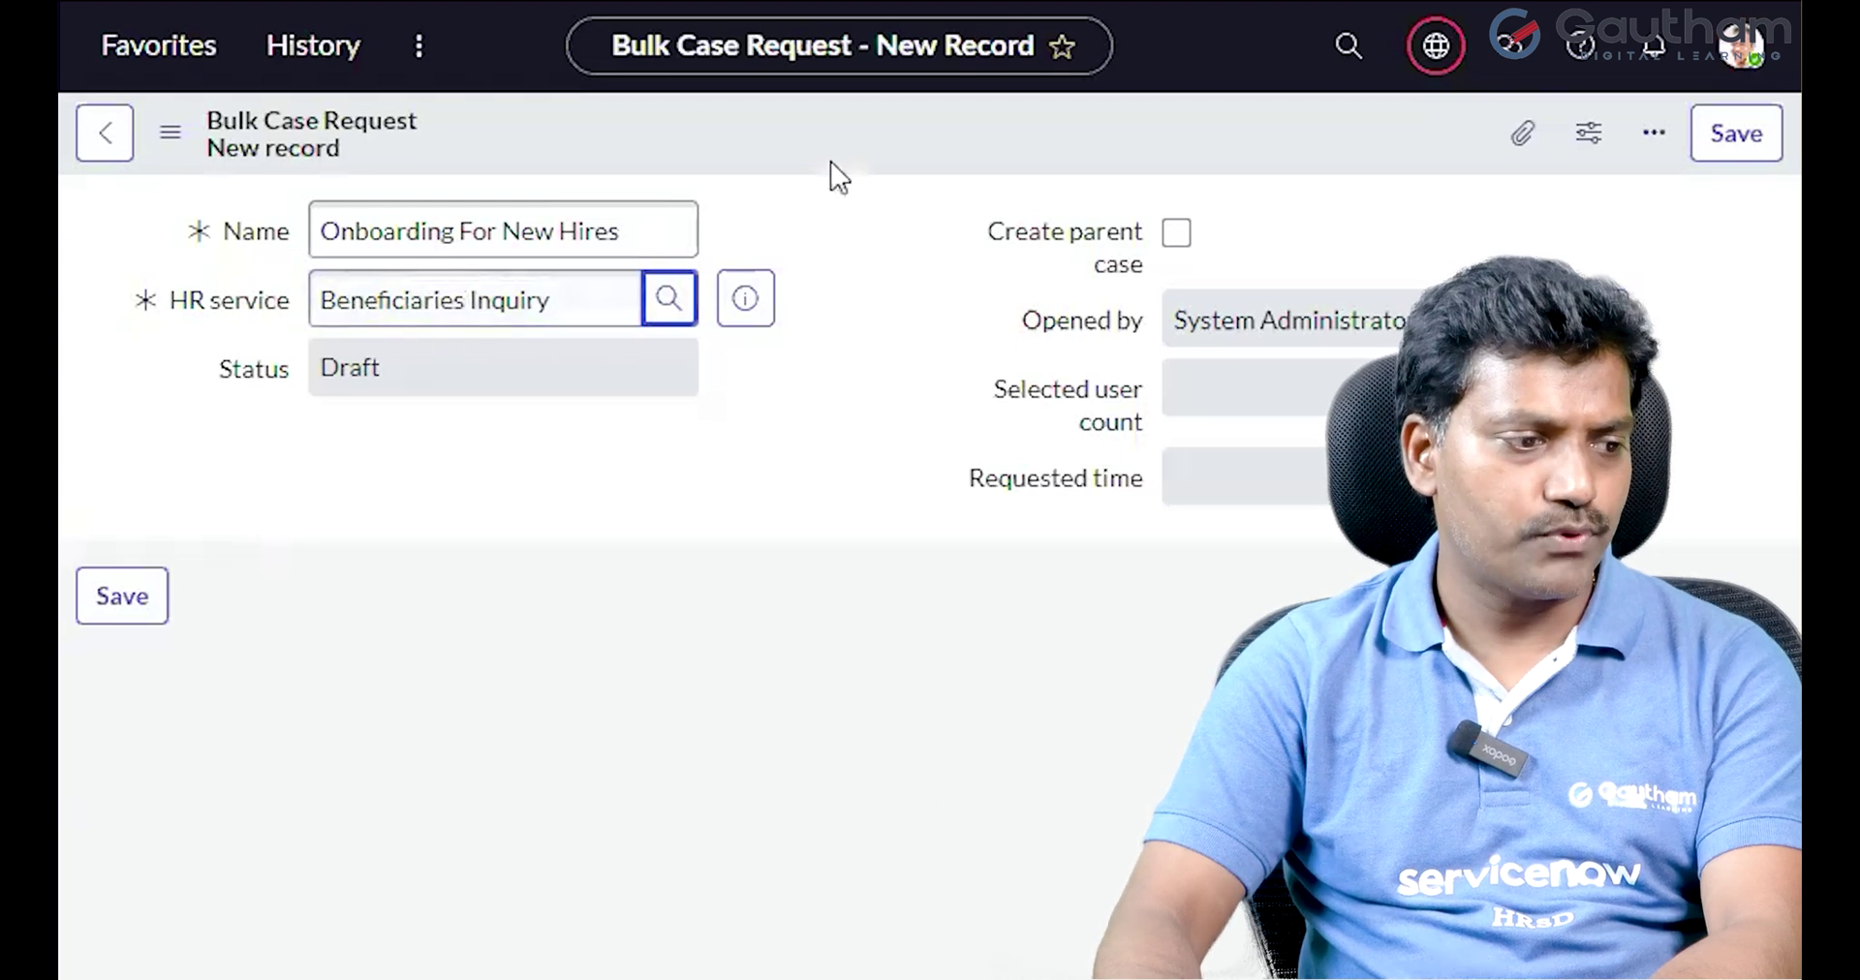
right_click(830, 131)
mouse_move(872, 155)
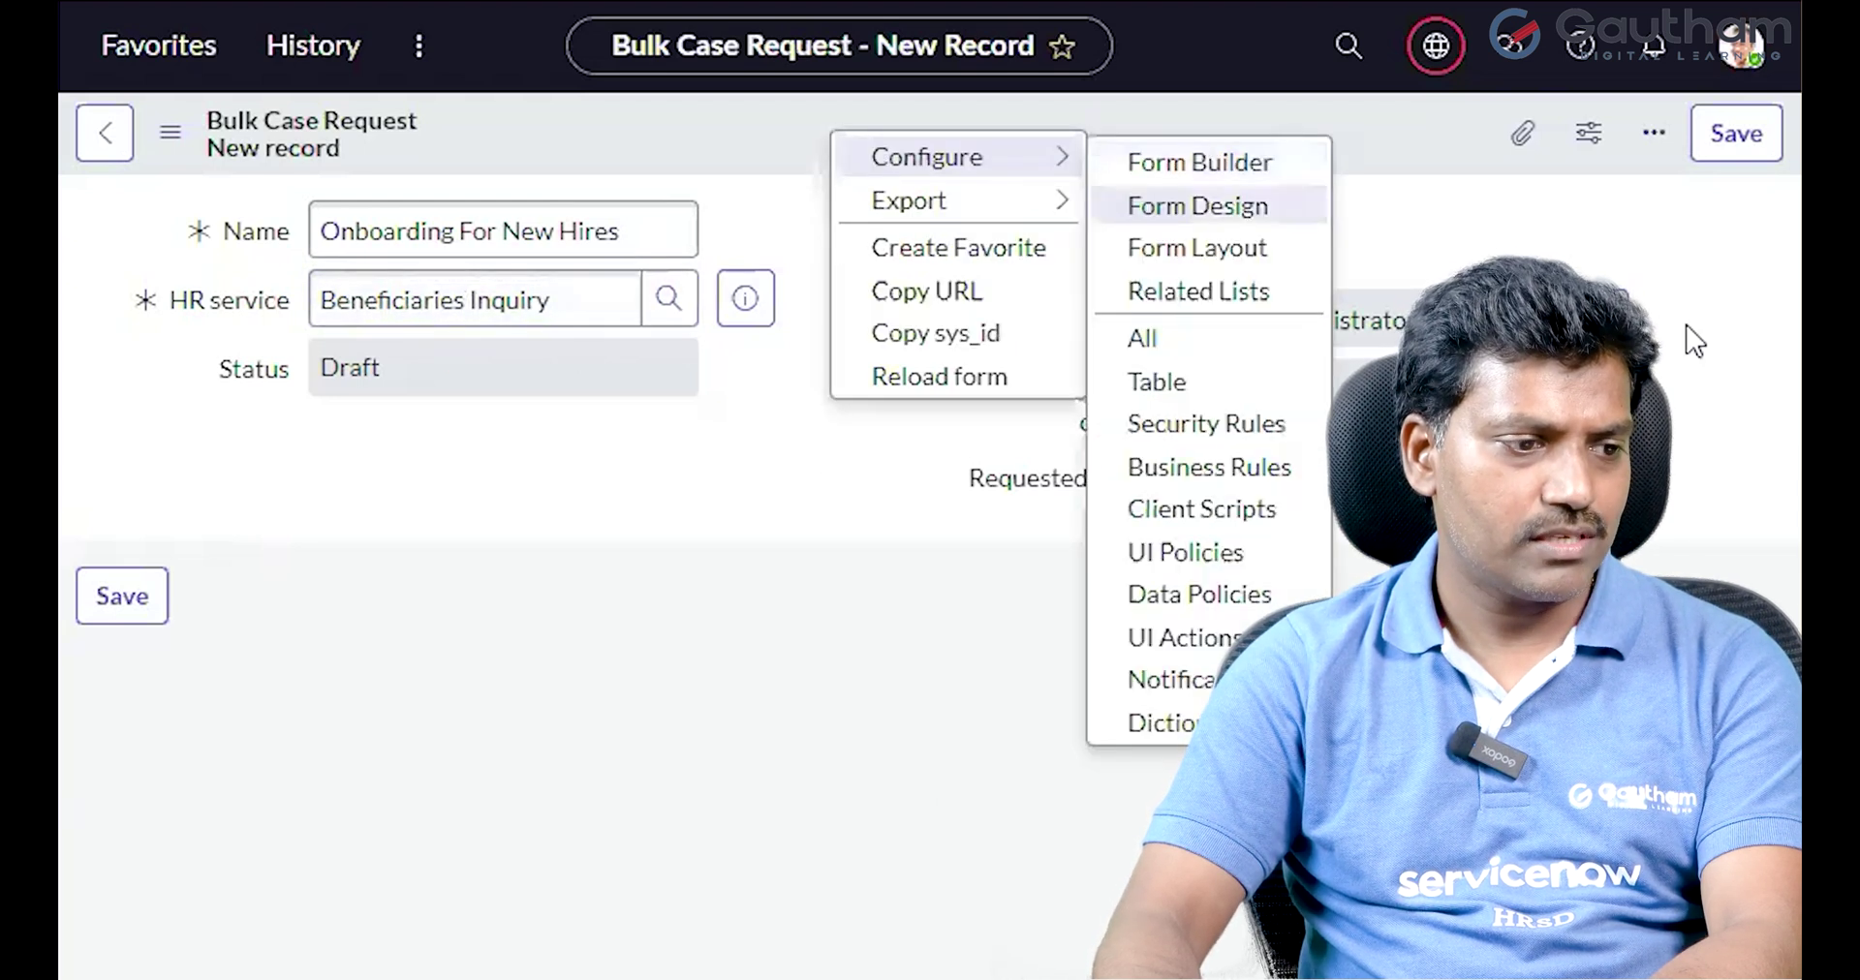
left_click(1730, 312)
Save the bulk case request and start a new user segment under its User segment groups.
left_click(1737, 136)
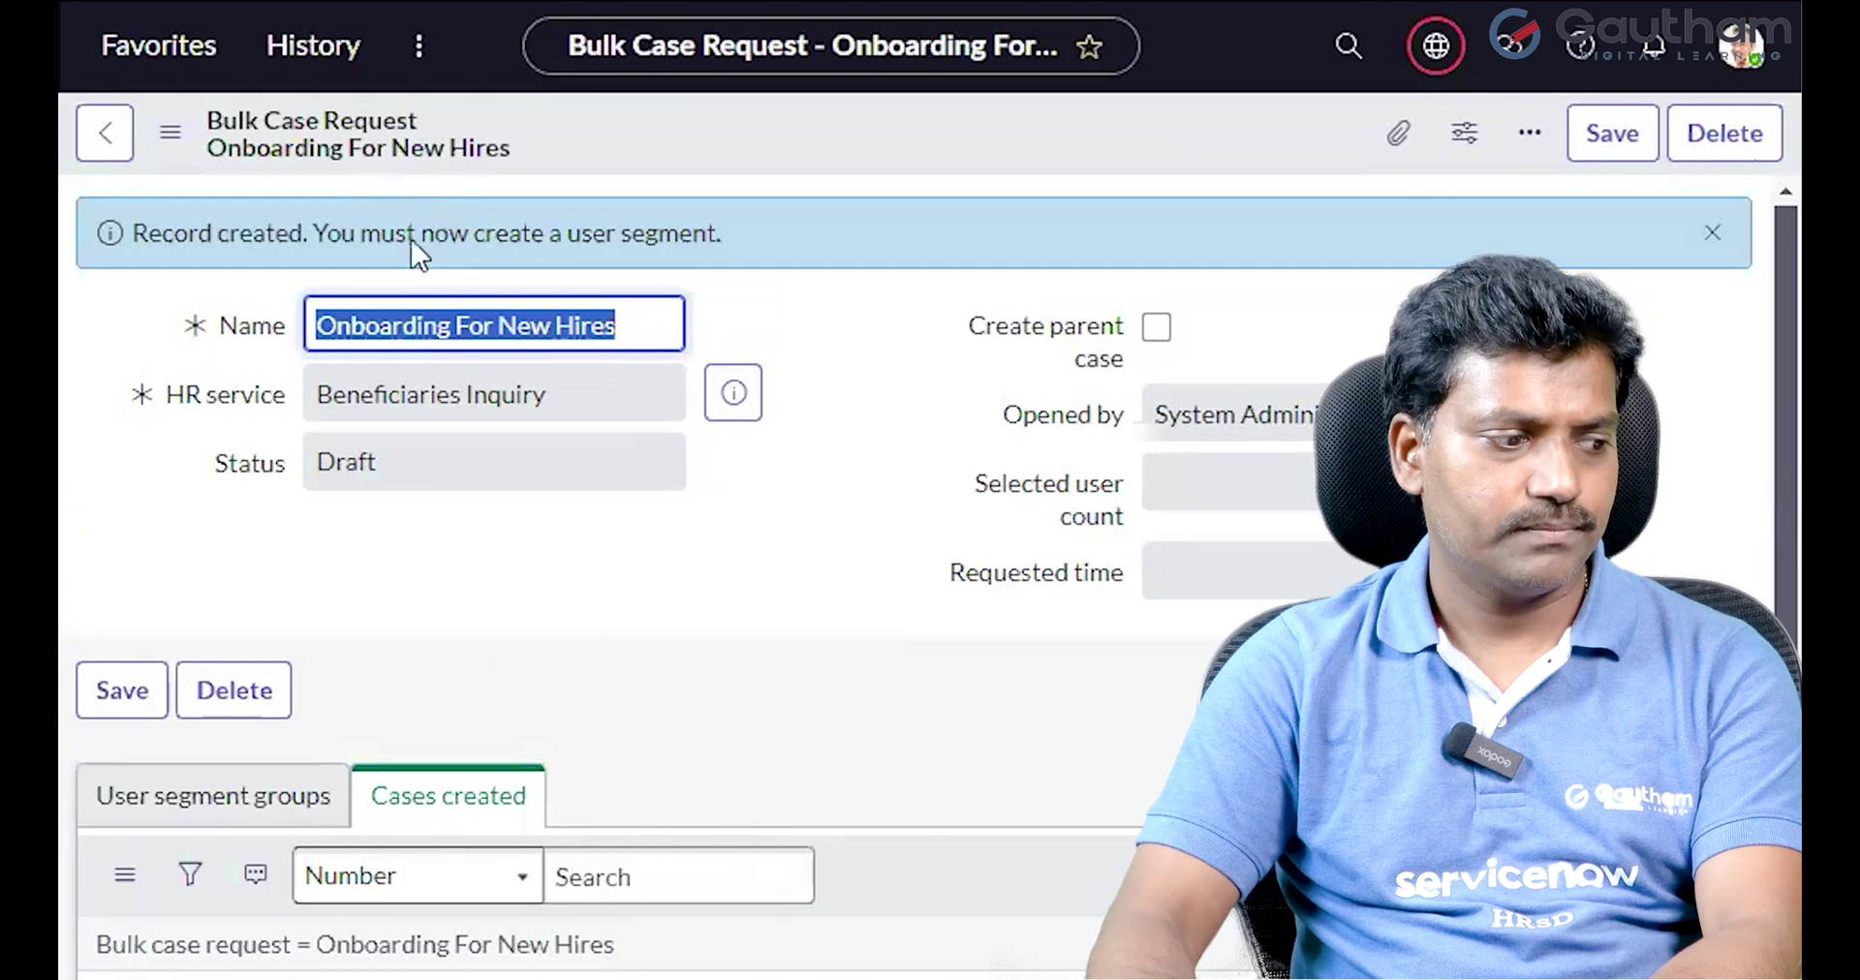
scroll(620, 612, "down", 3)
left_click(197, 472)
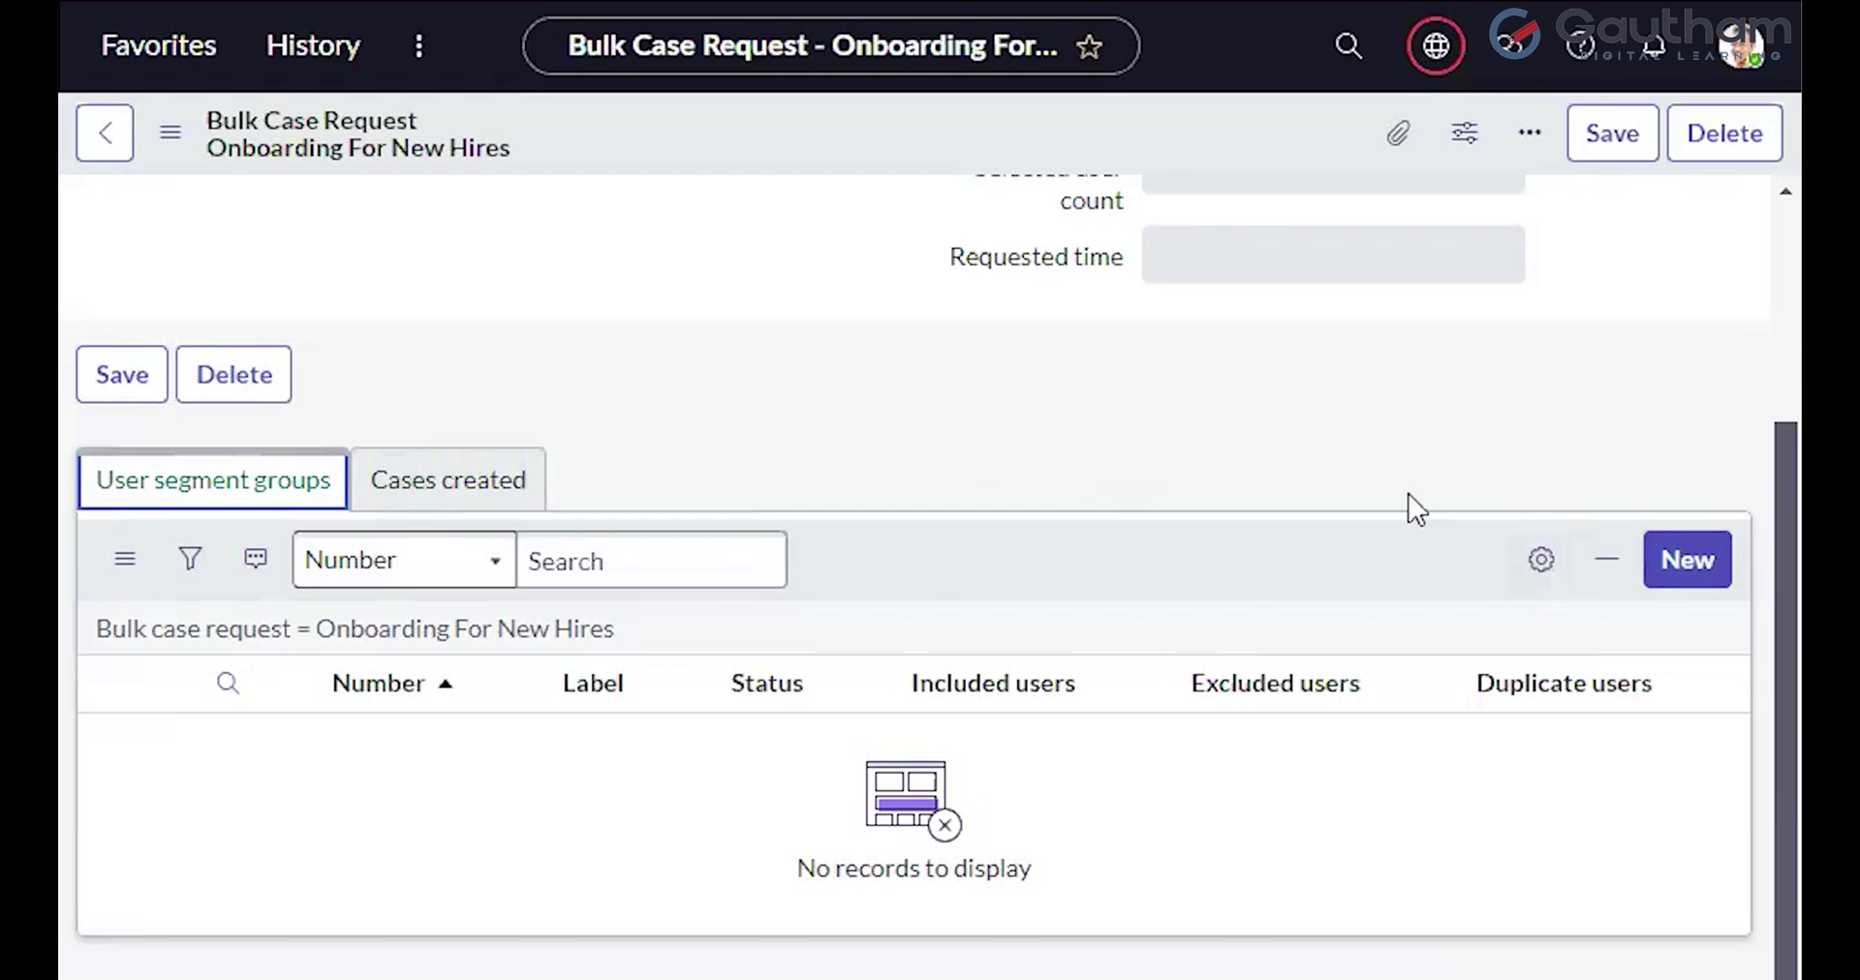
left_click(1682, 570)
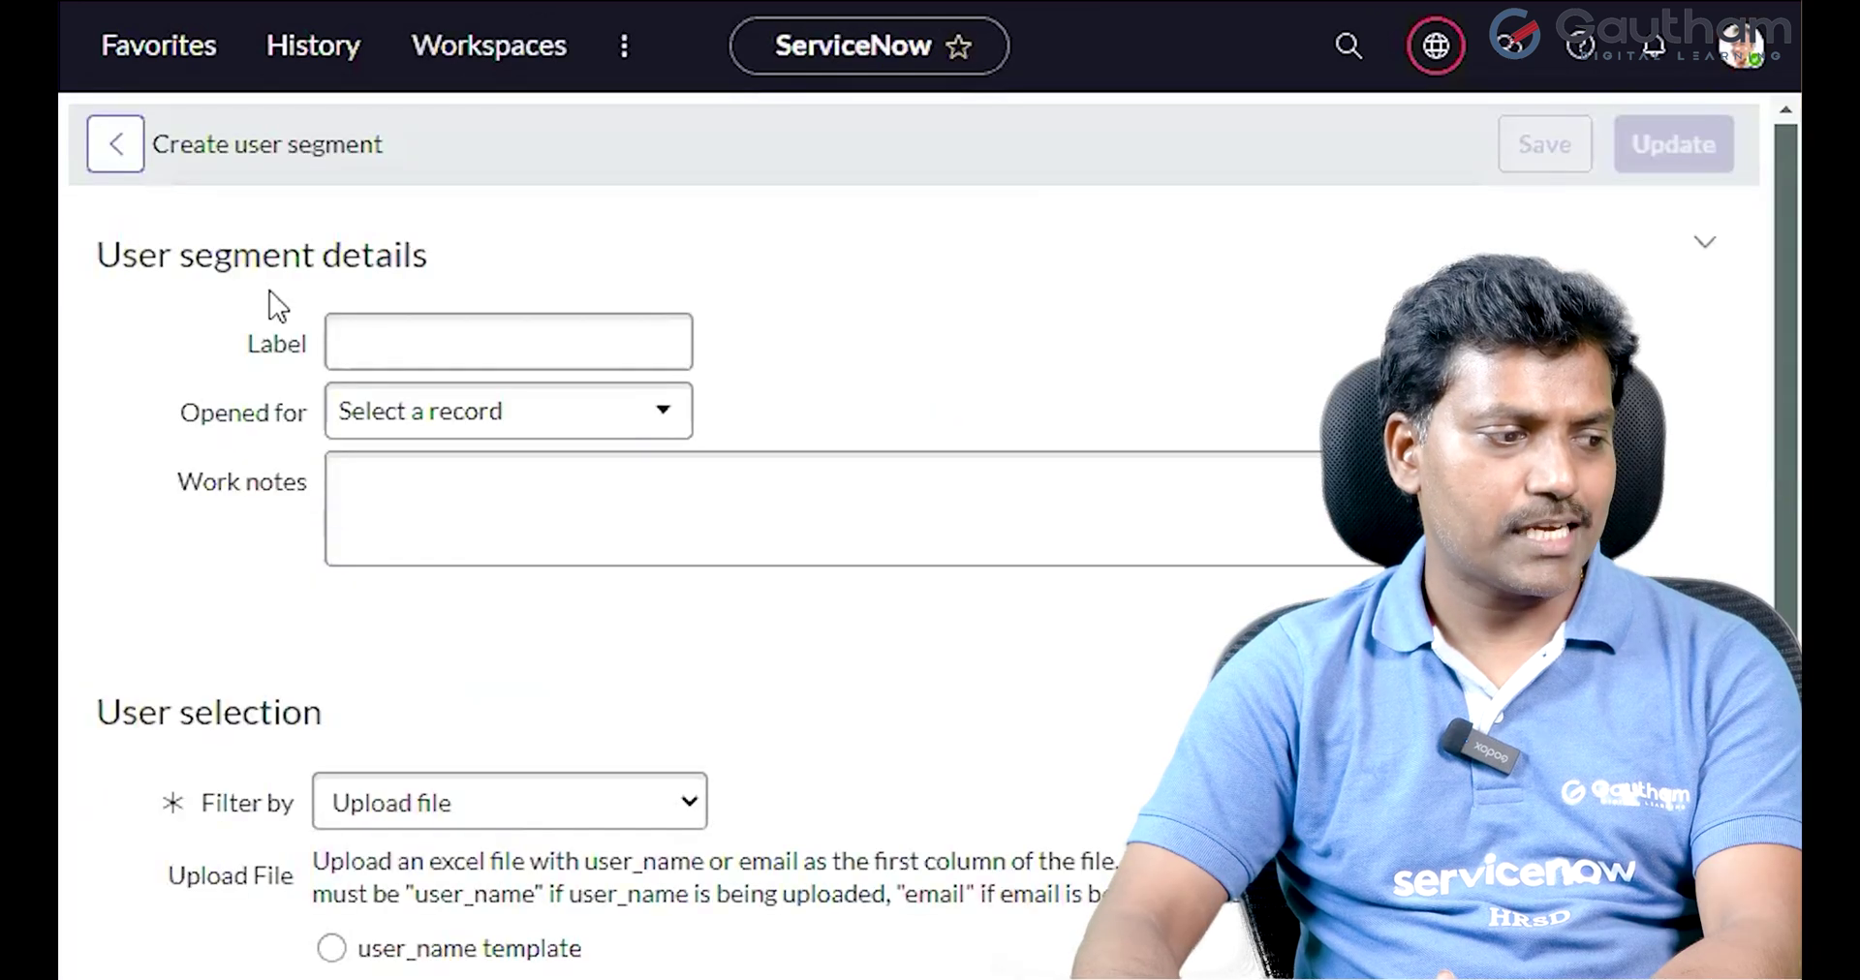
Select an employee in the user segment's Opened for field, staying on the form if a page reload is triggered.
left_click(526, 421)
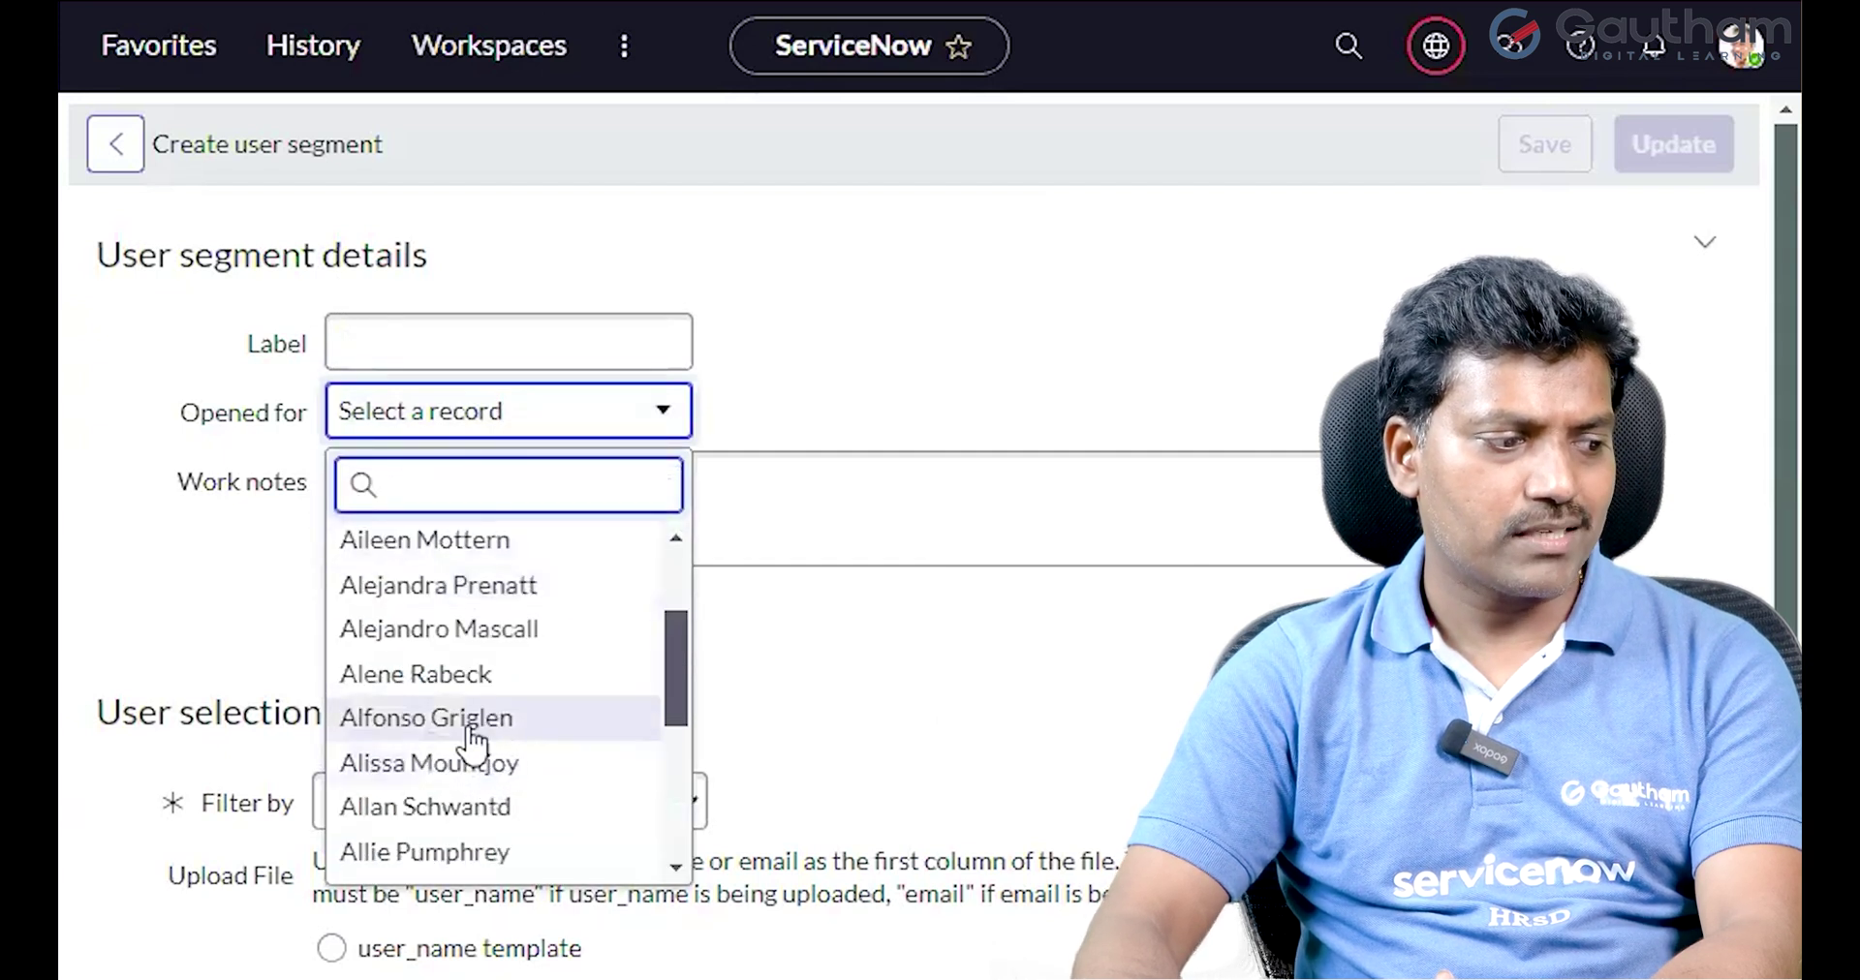
left_click(479, 733)
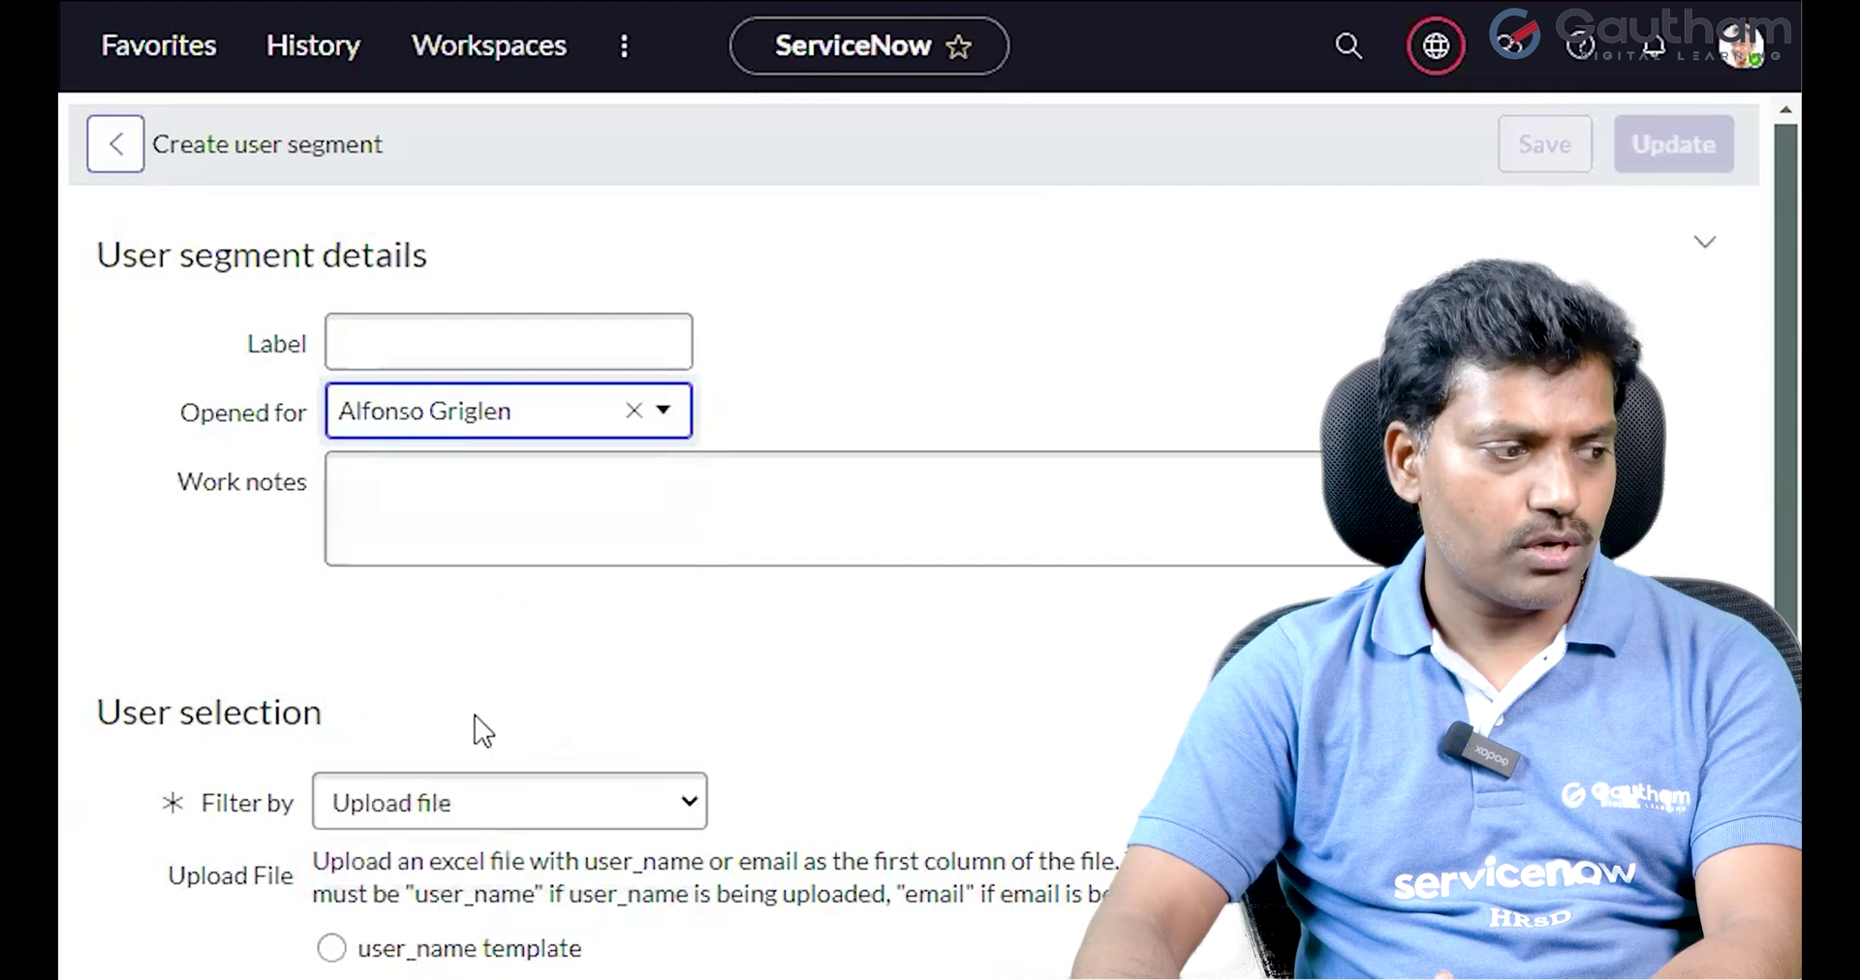
key("F5")
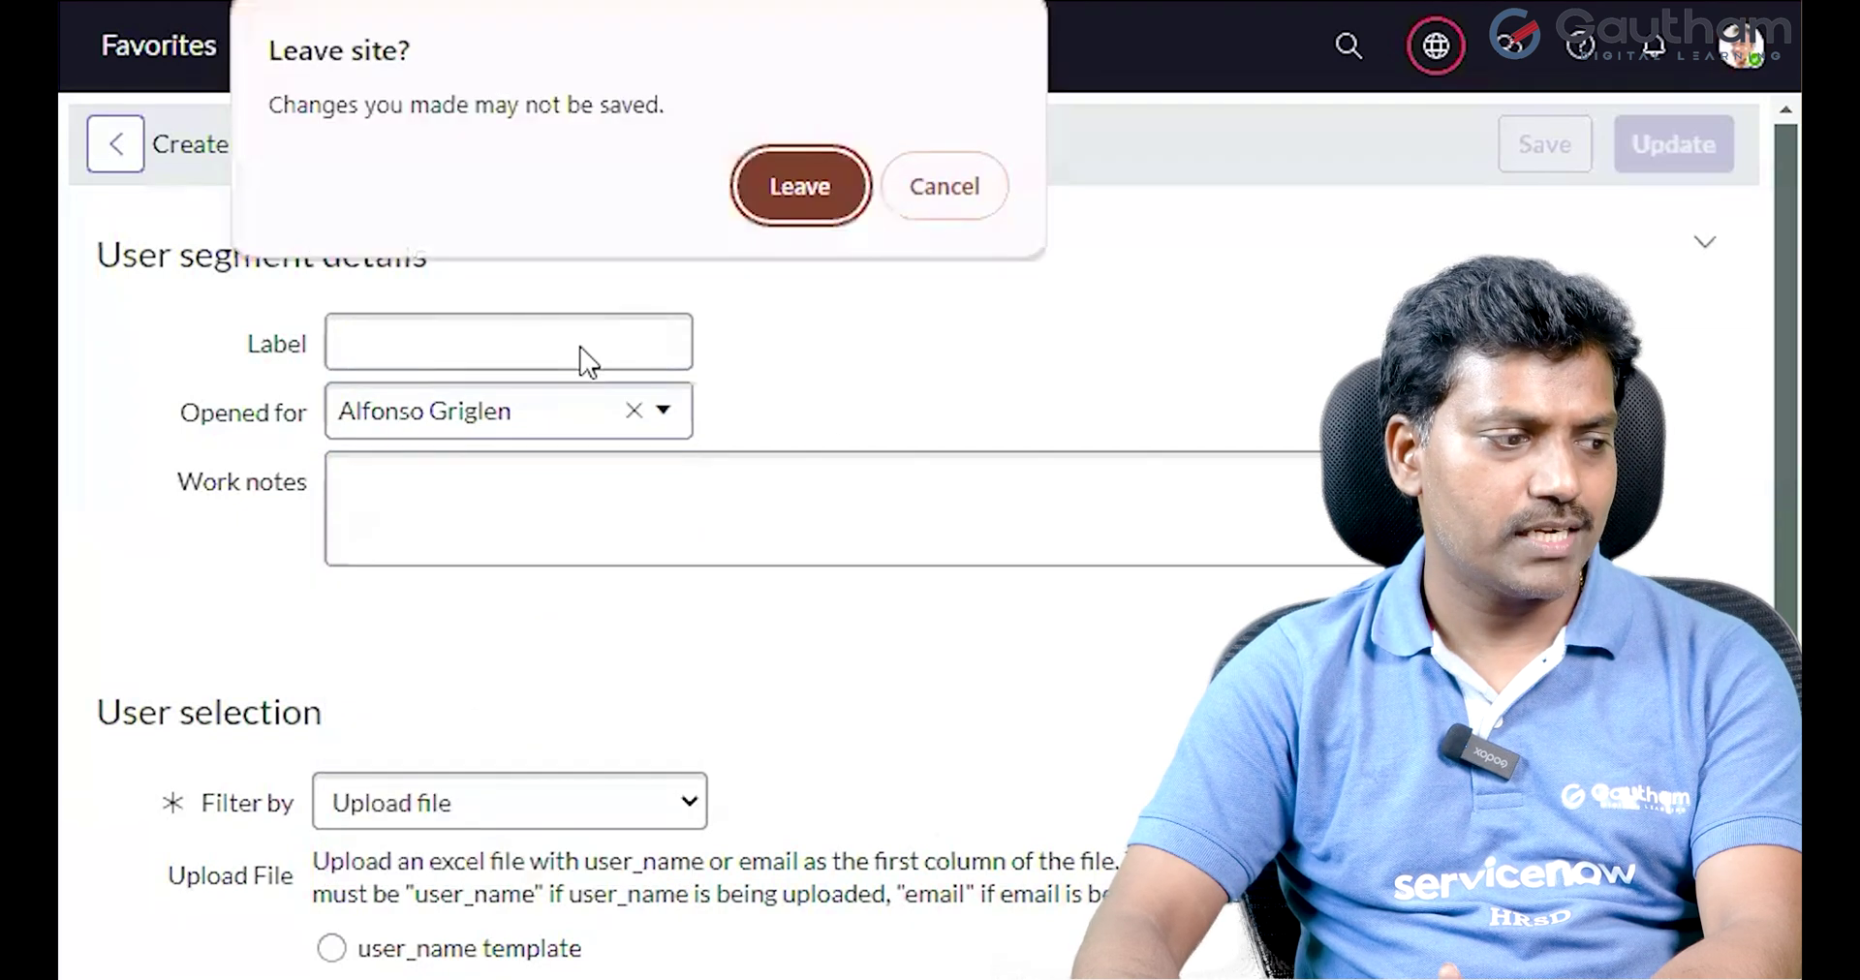
left_click(901, 211)
Label the user segment "Beneficiaries Info", correcting the spelling of the first word.
left_click(647, 332)
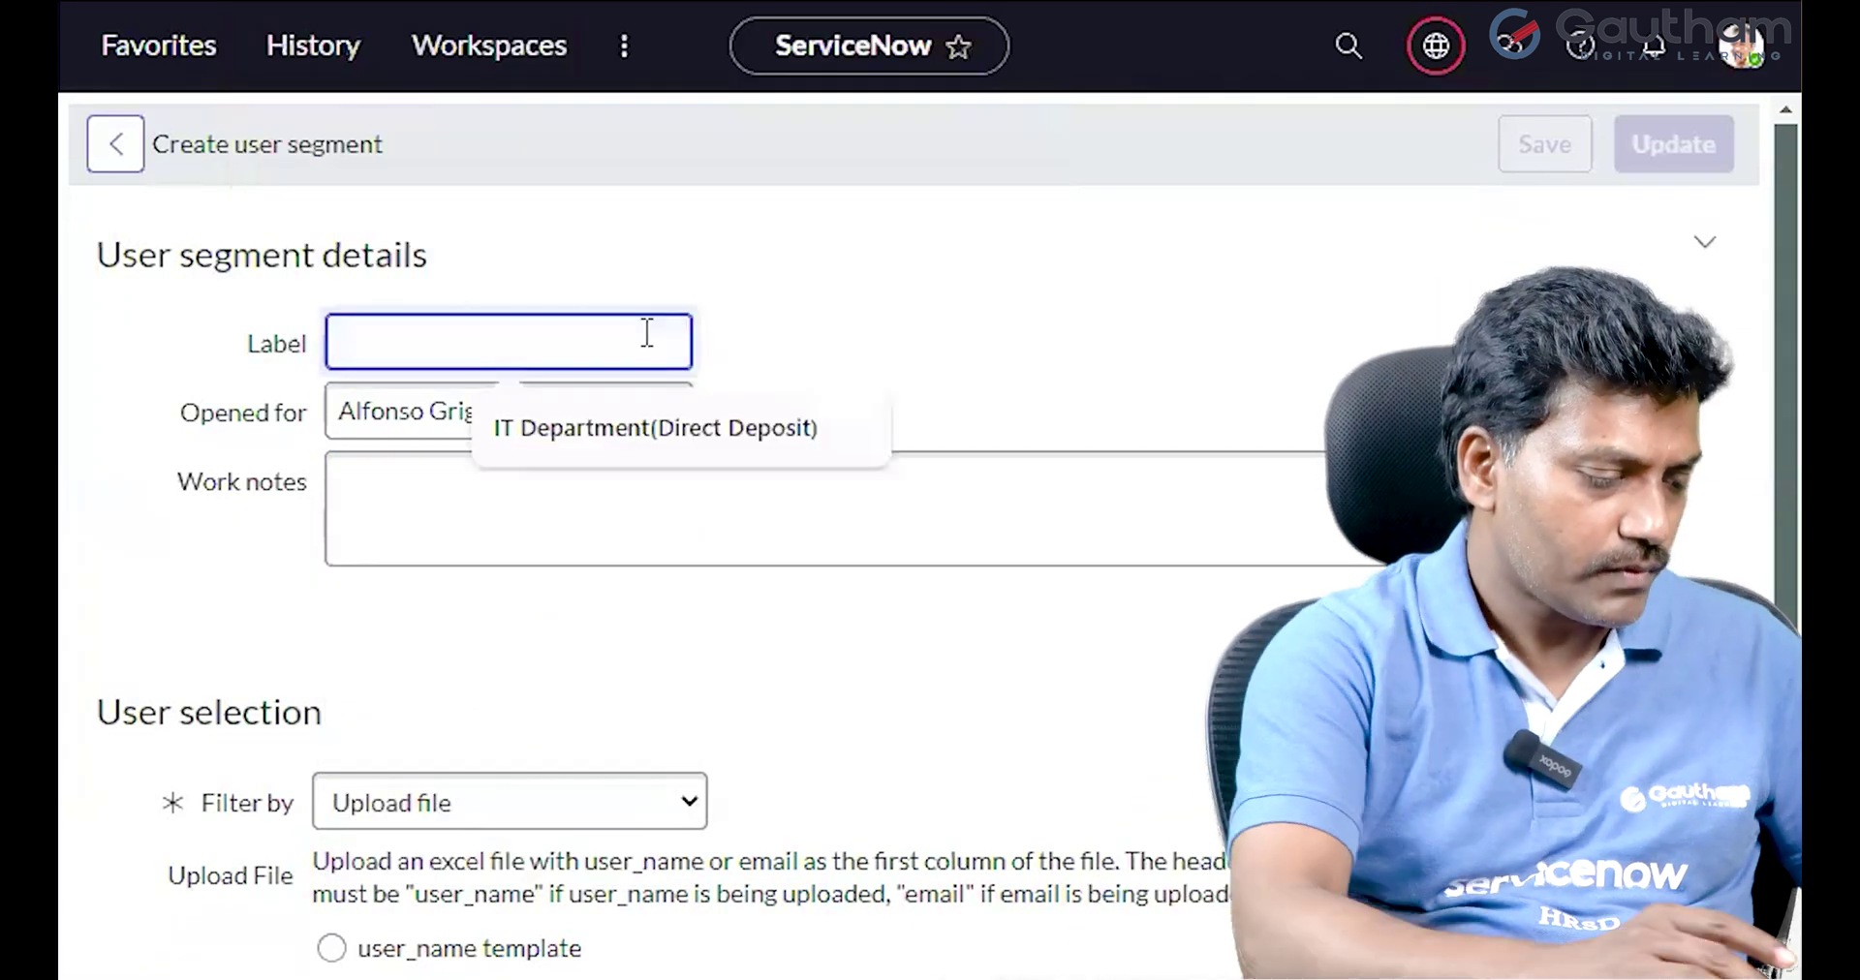
type("Benficiaries Info")
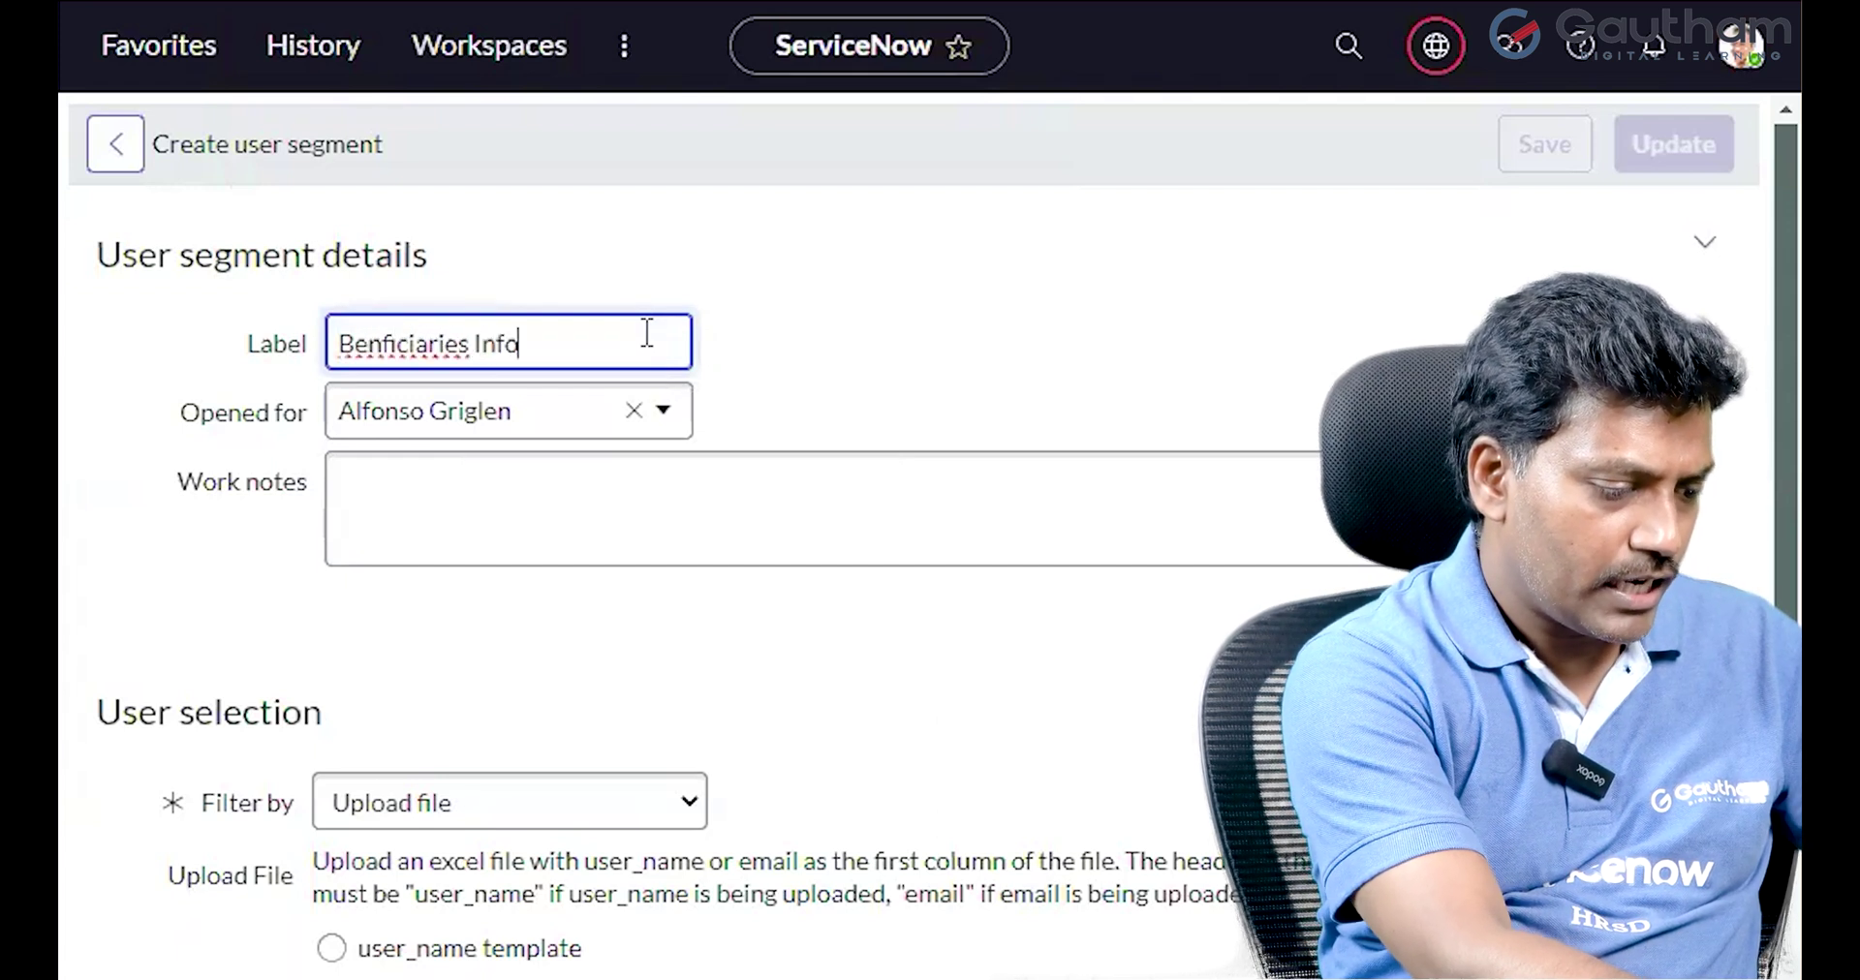
right_click(436, 341)
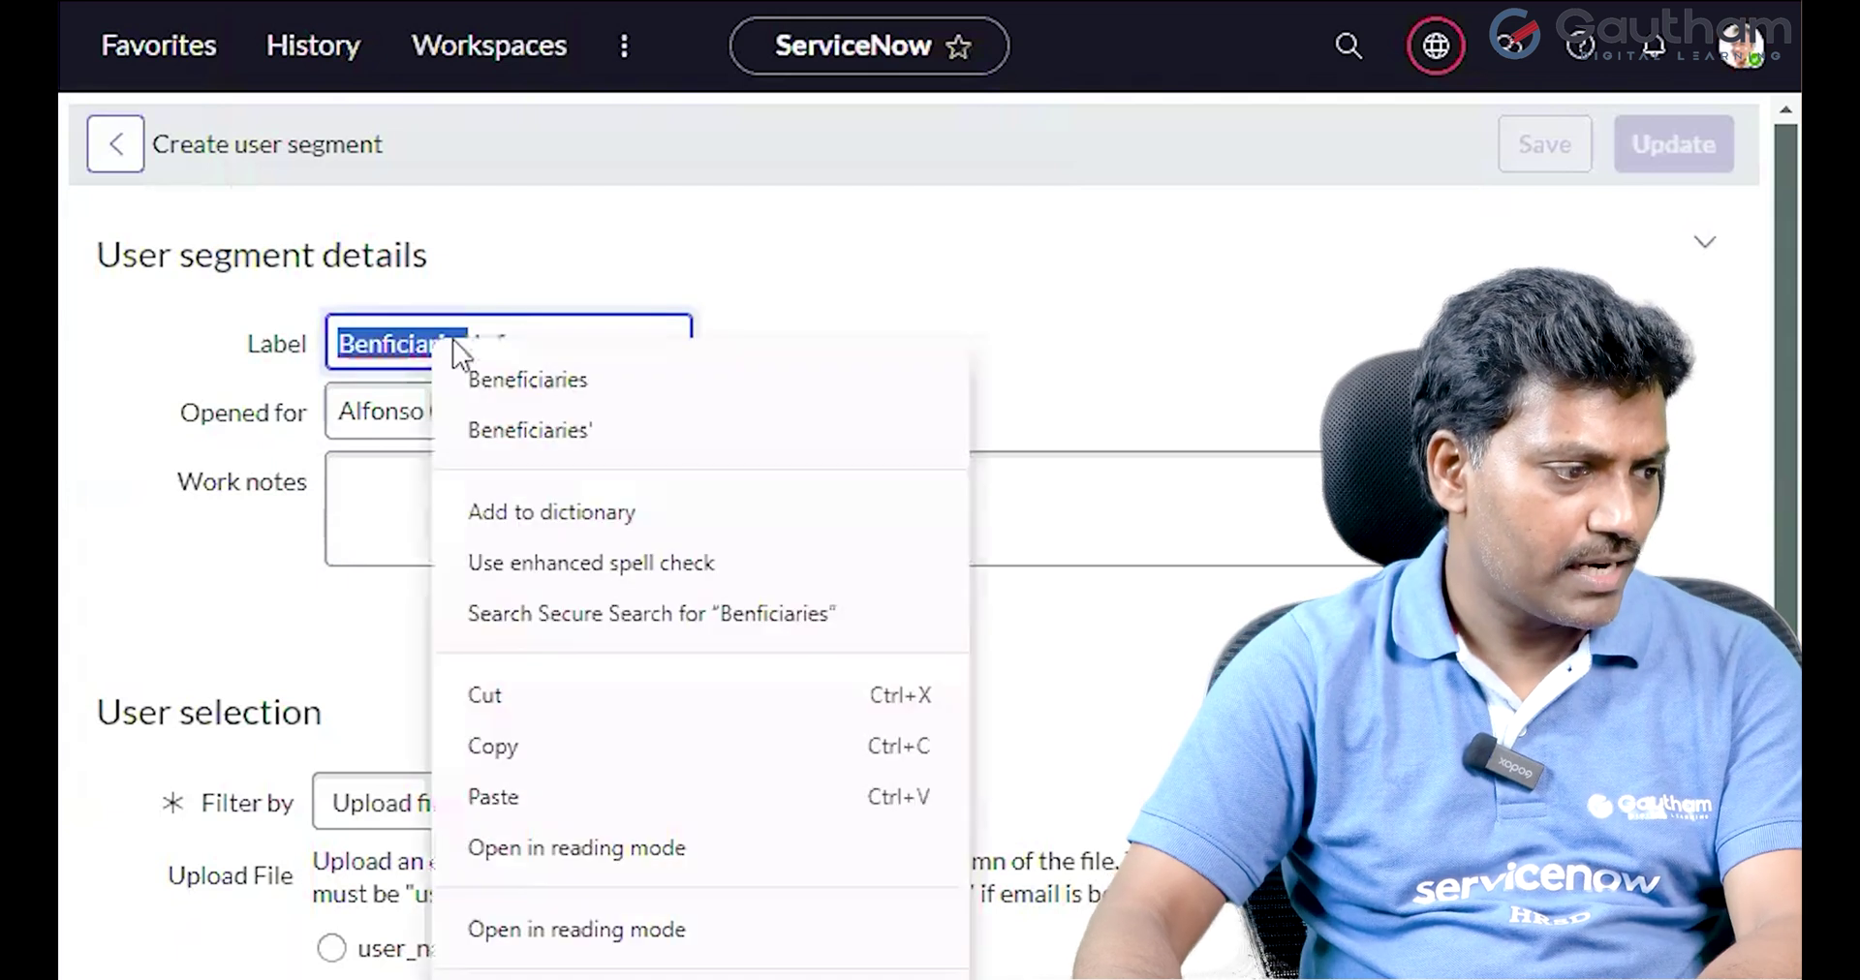
left_click(606, 376)
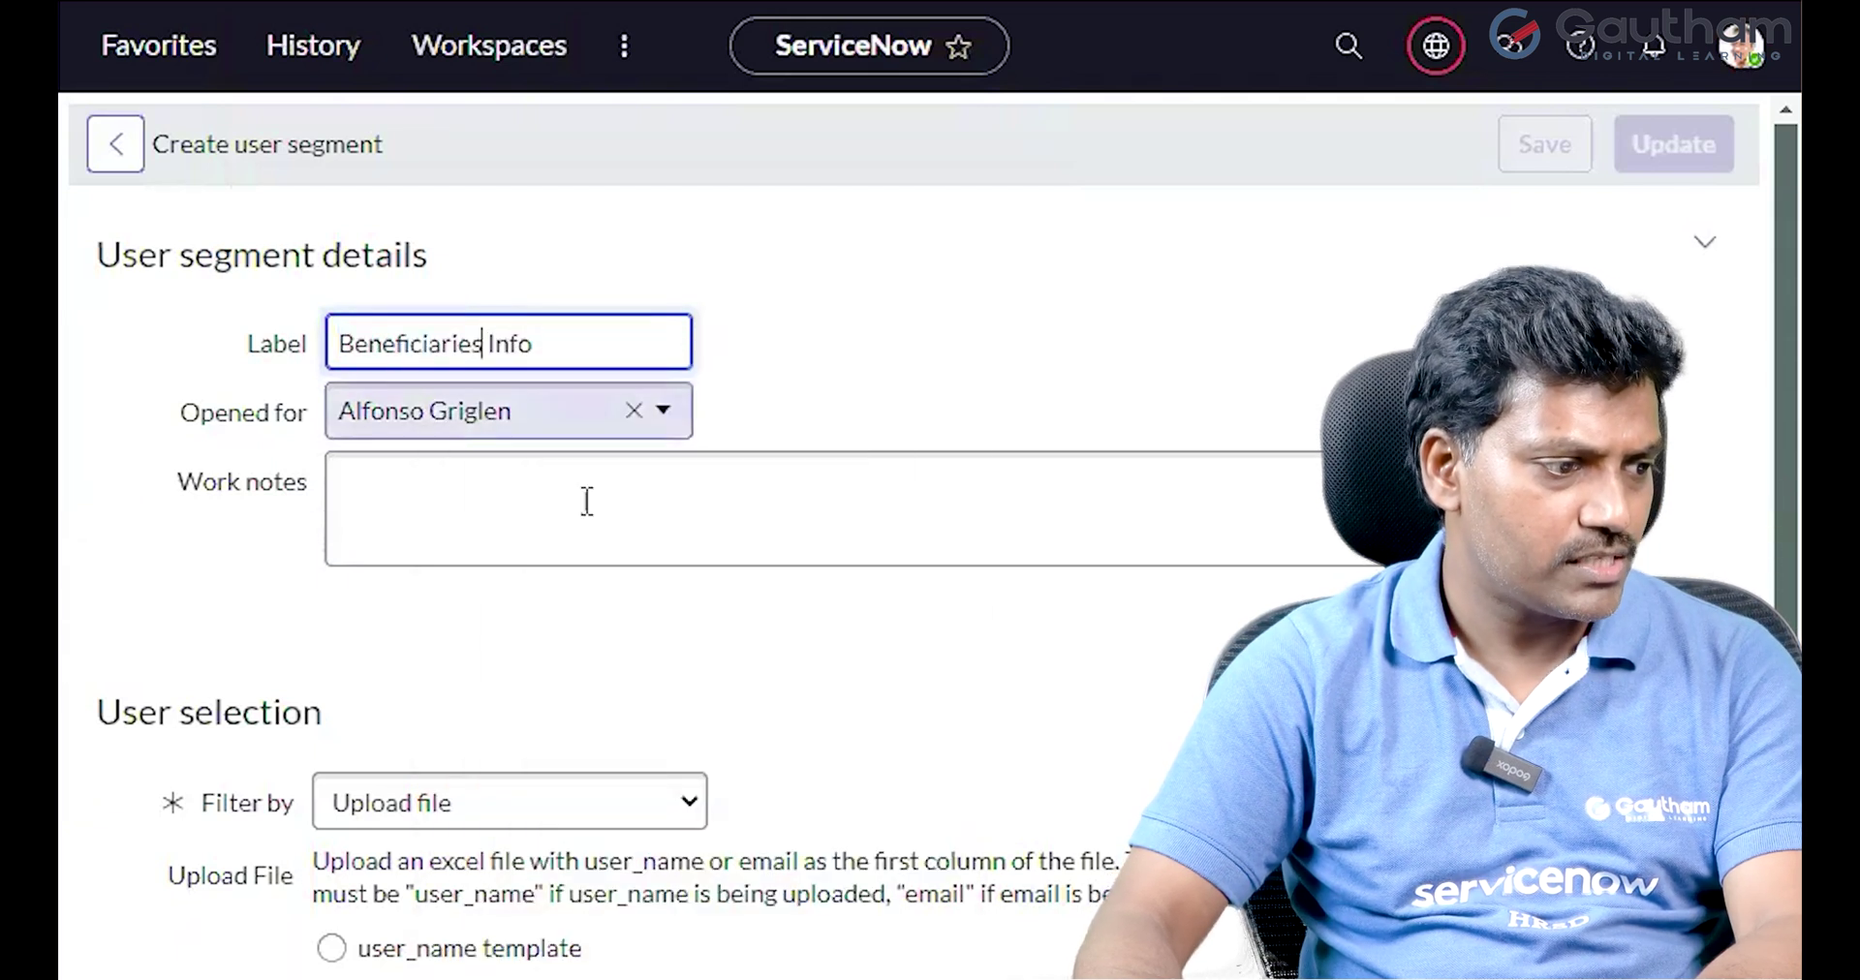
Set the user selection's Filter by option to Users.
scroll(540, 548, "down", 2)
scroll(359, 488, "up", 2)
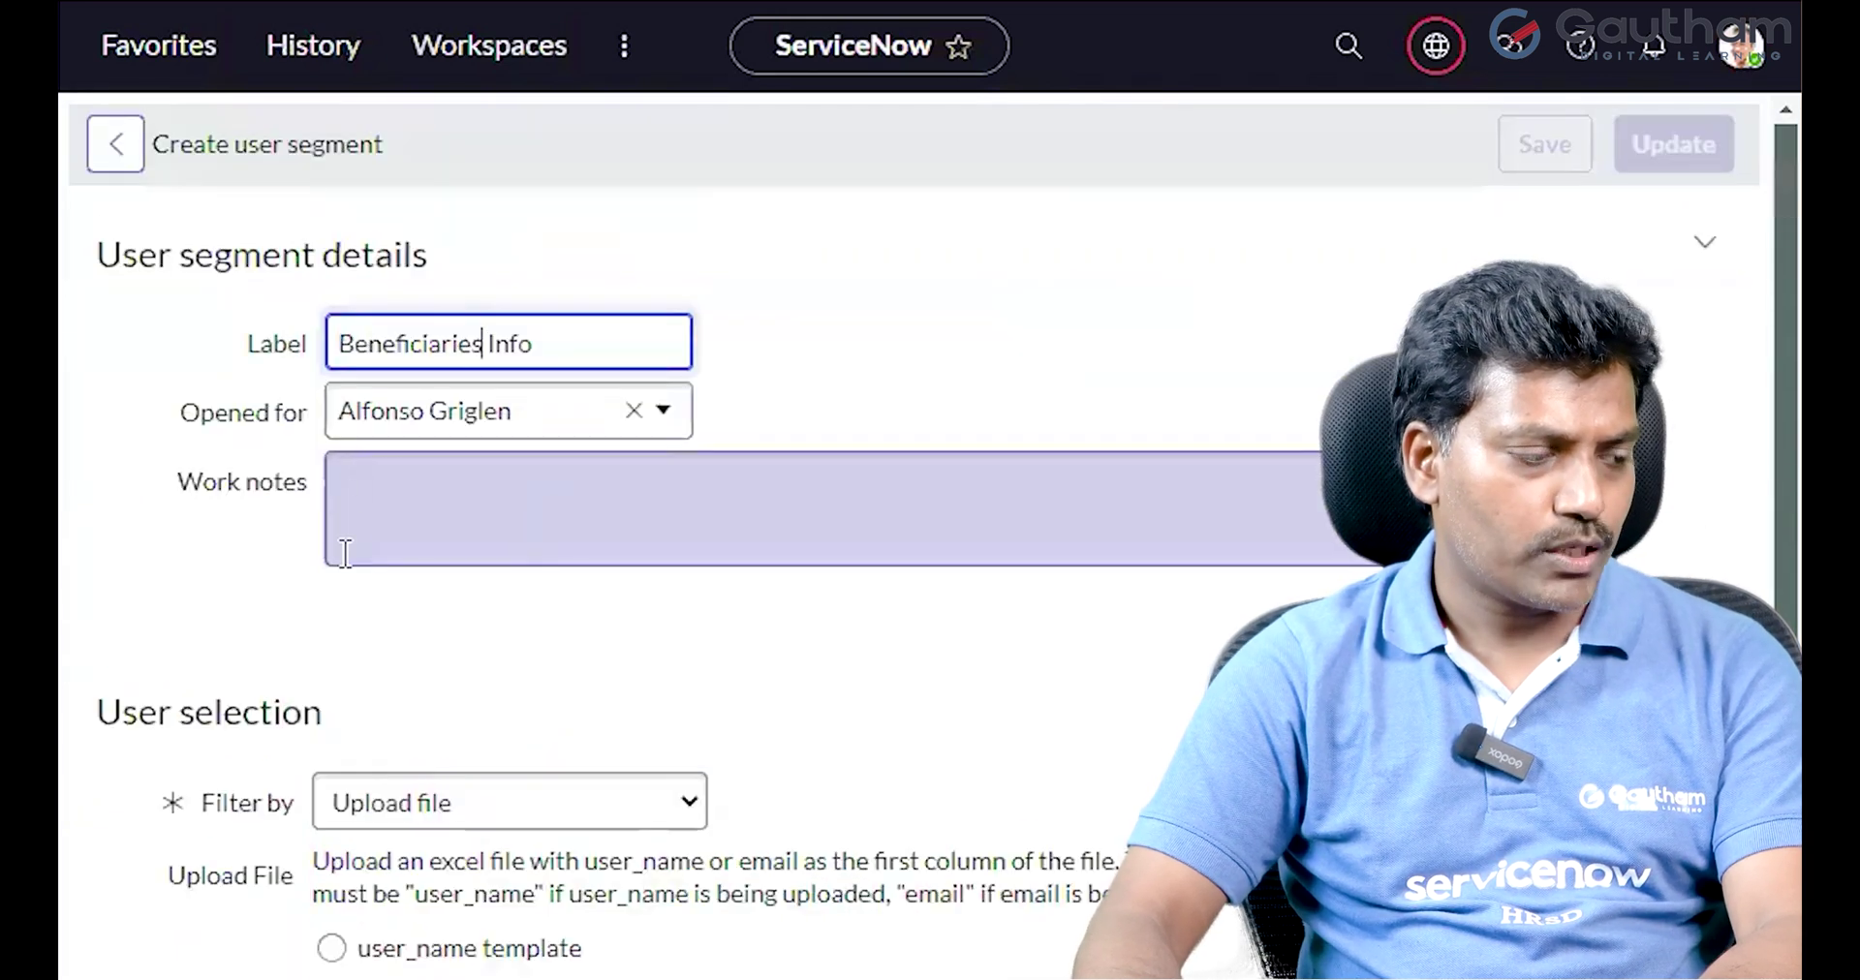
scroll(404, 552, "down", 5)
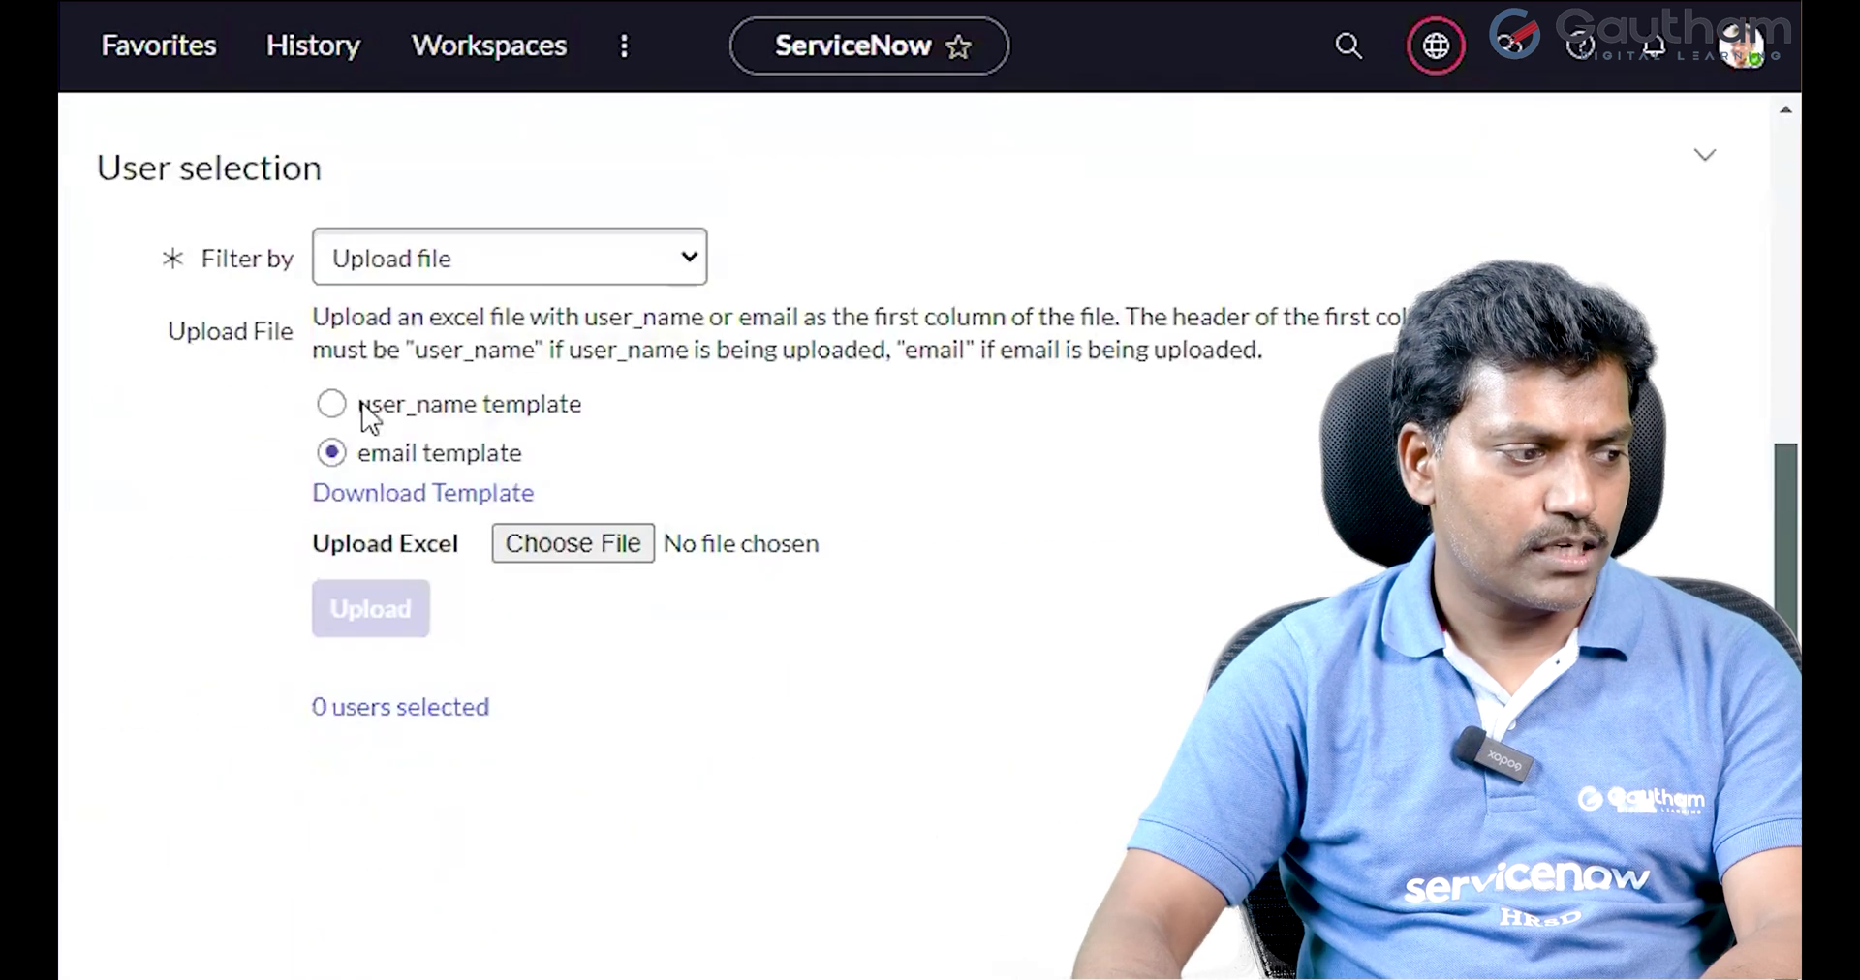
left_click(551, 283)
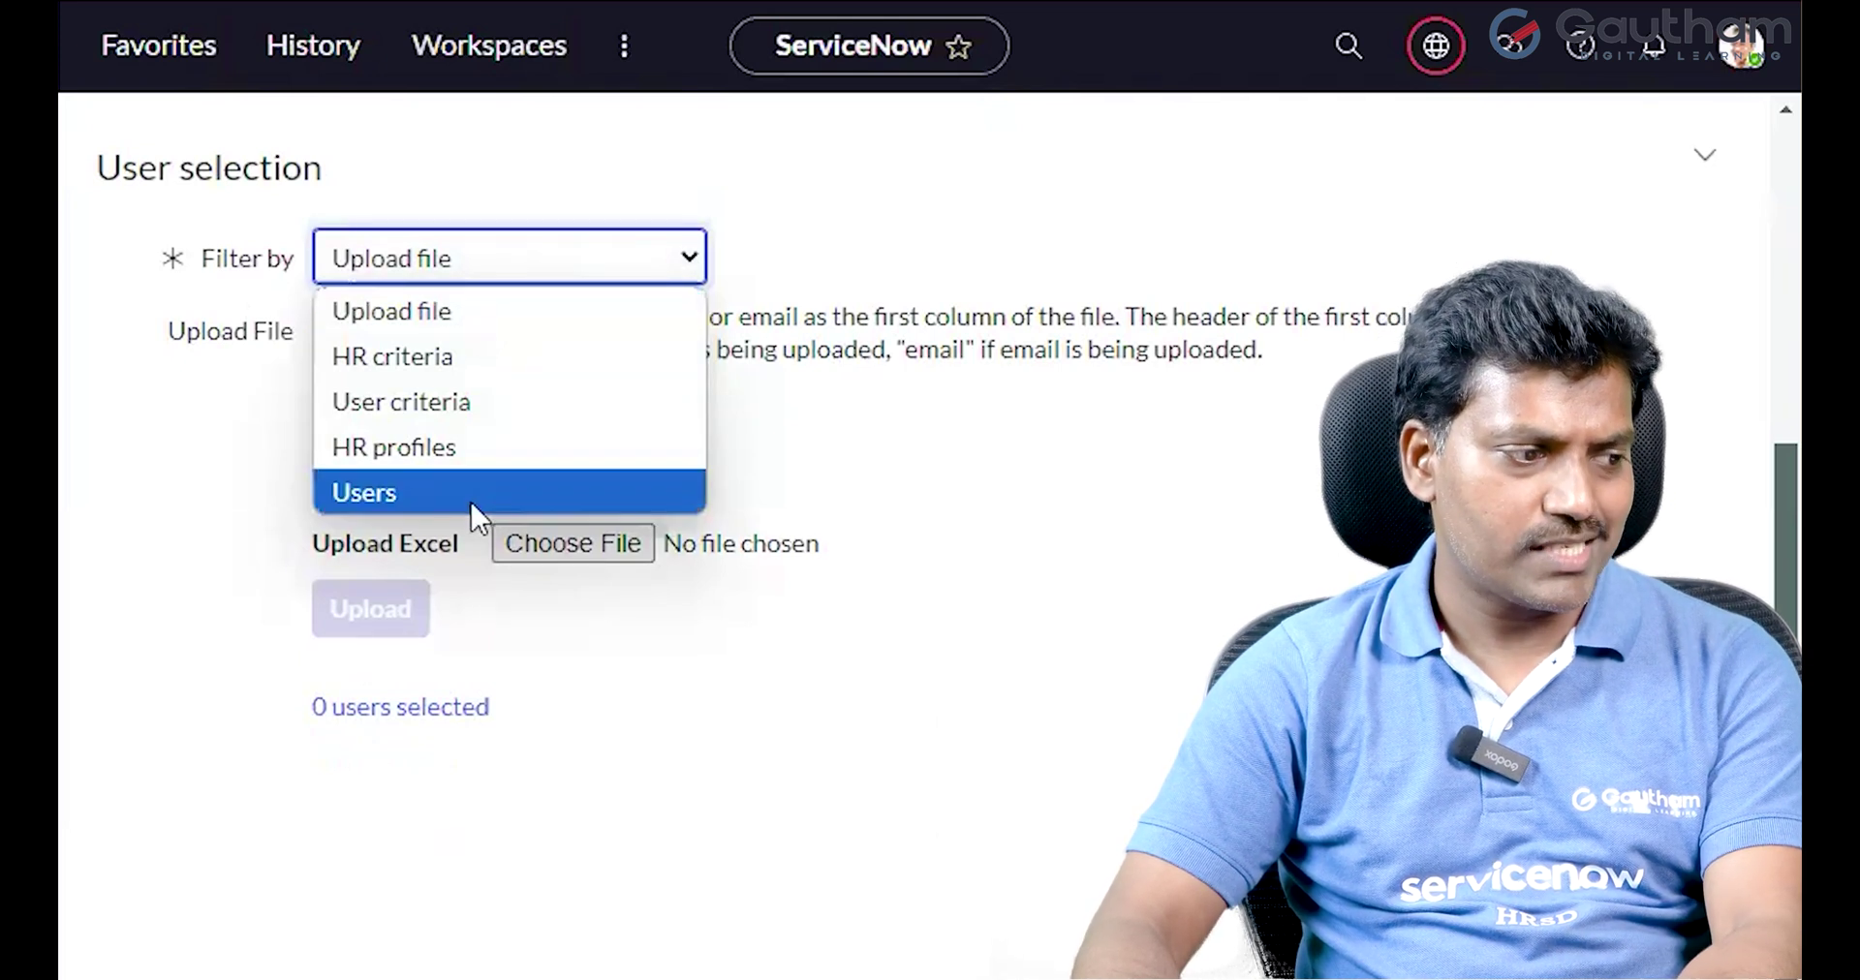
left_click(1000, 523)
left_click(523, 262)
left_click(448, 490)
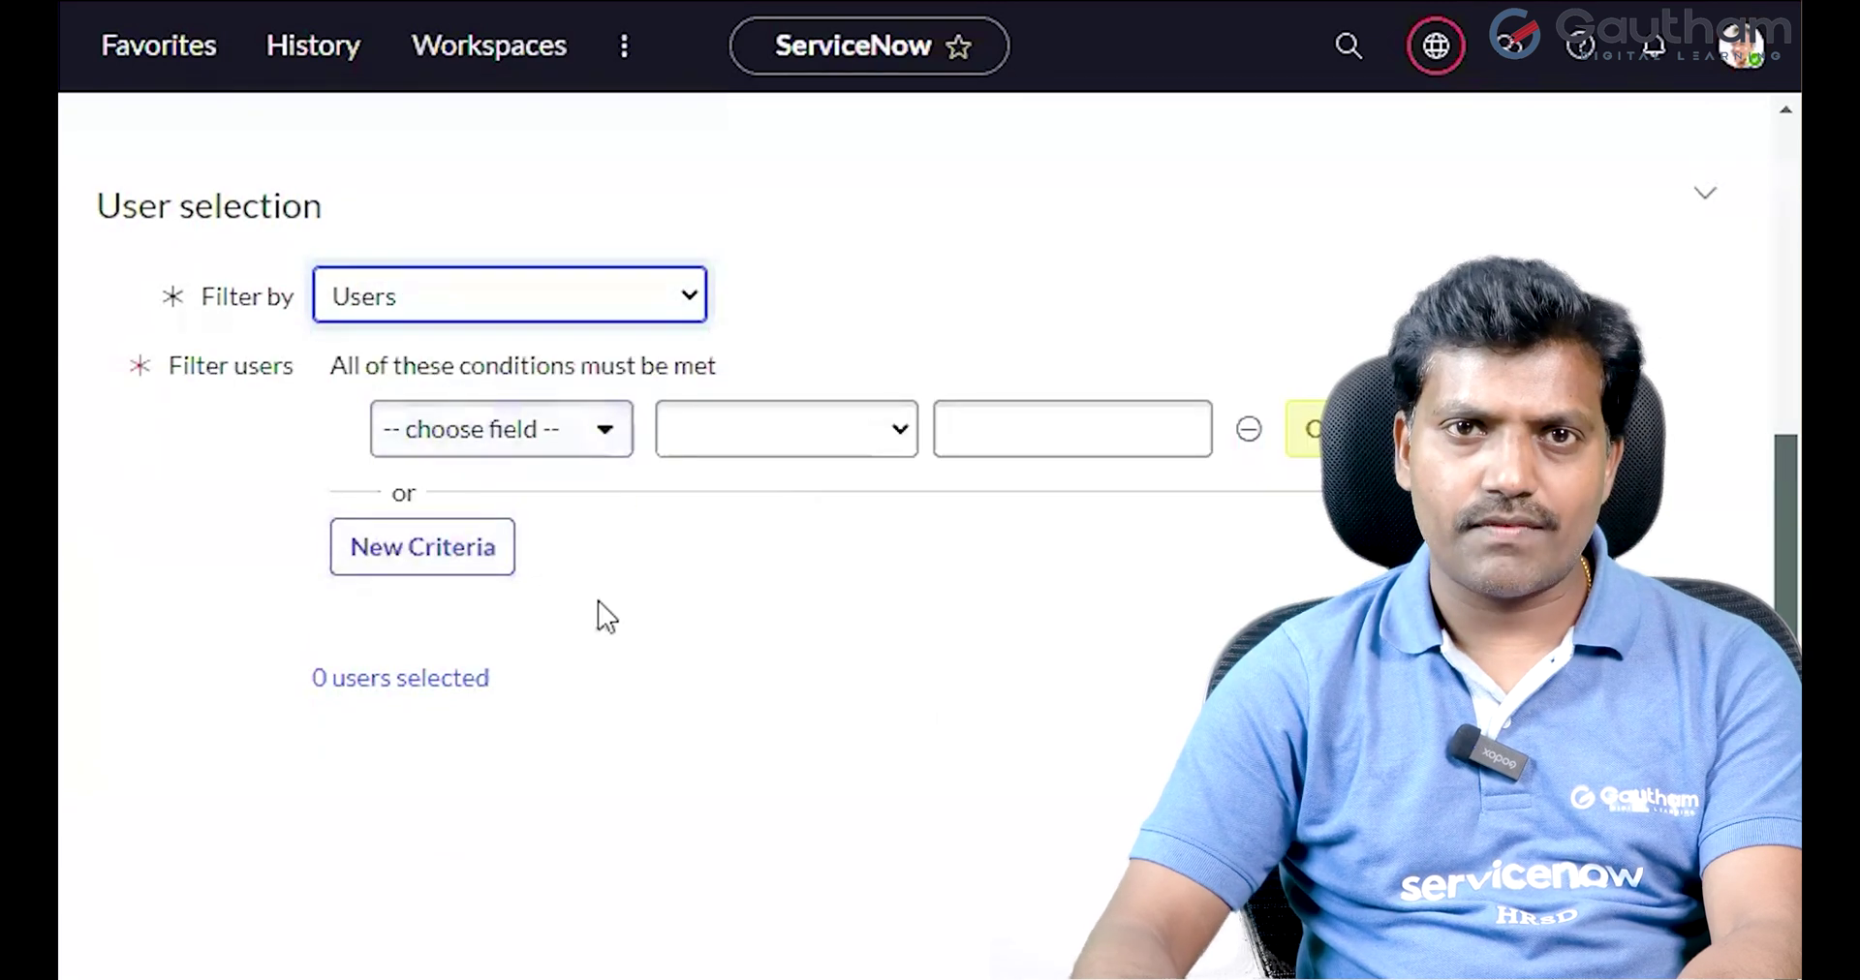
Set the user selection's Filter by option to HR profiles.
scroll(602, 615, "up", 4)
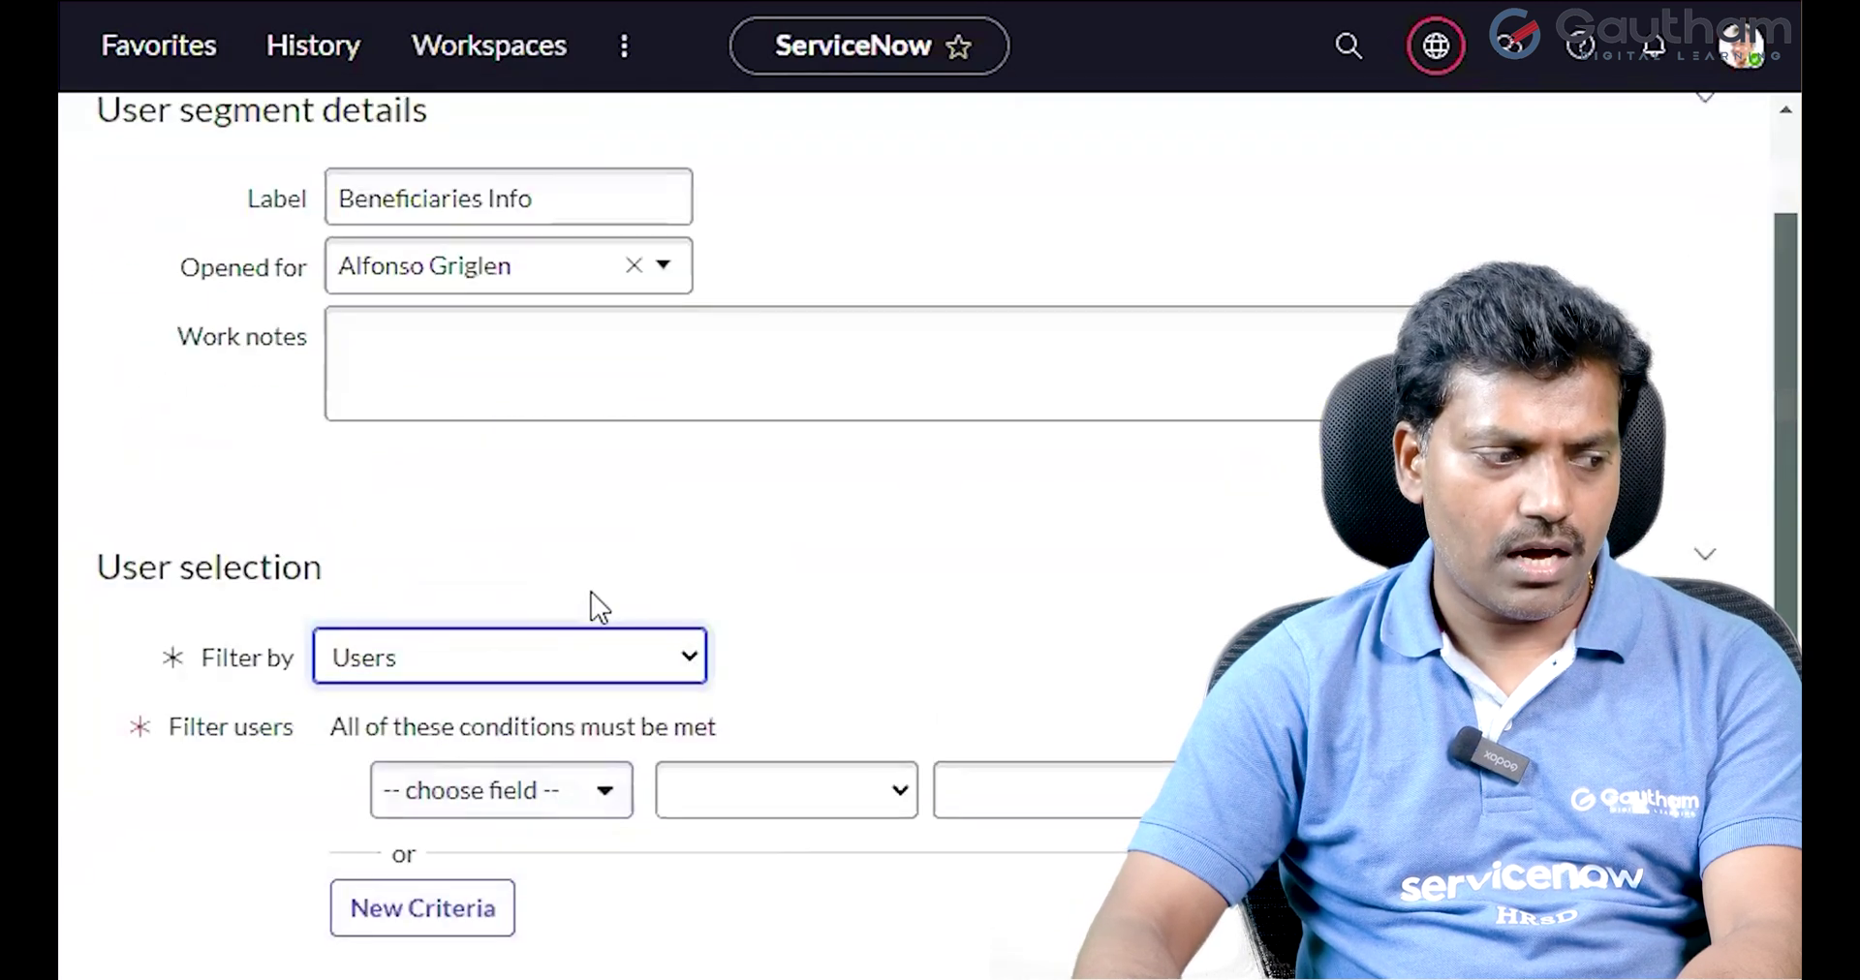
scroll(600, 610, "down", 2)
left_click(630, 498)
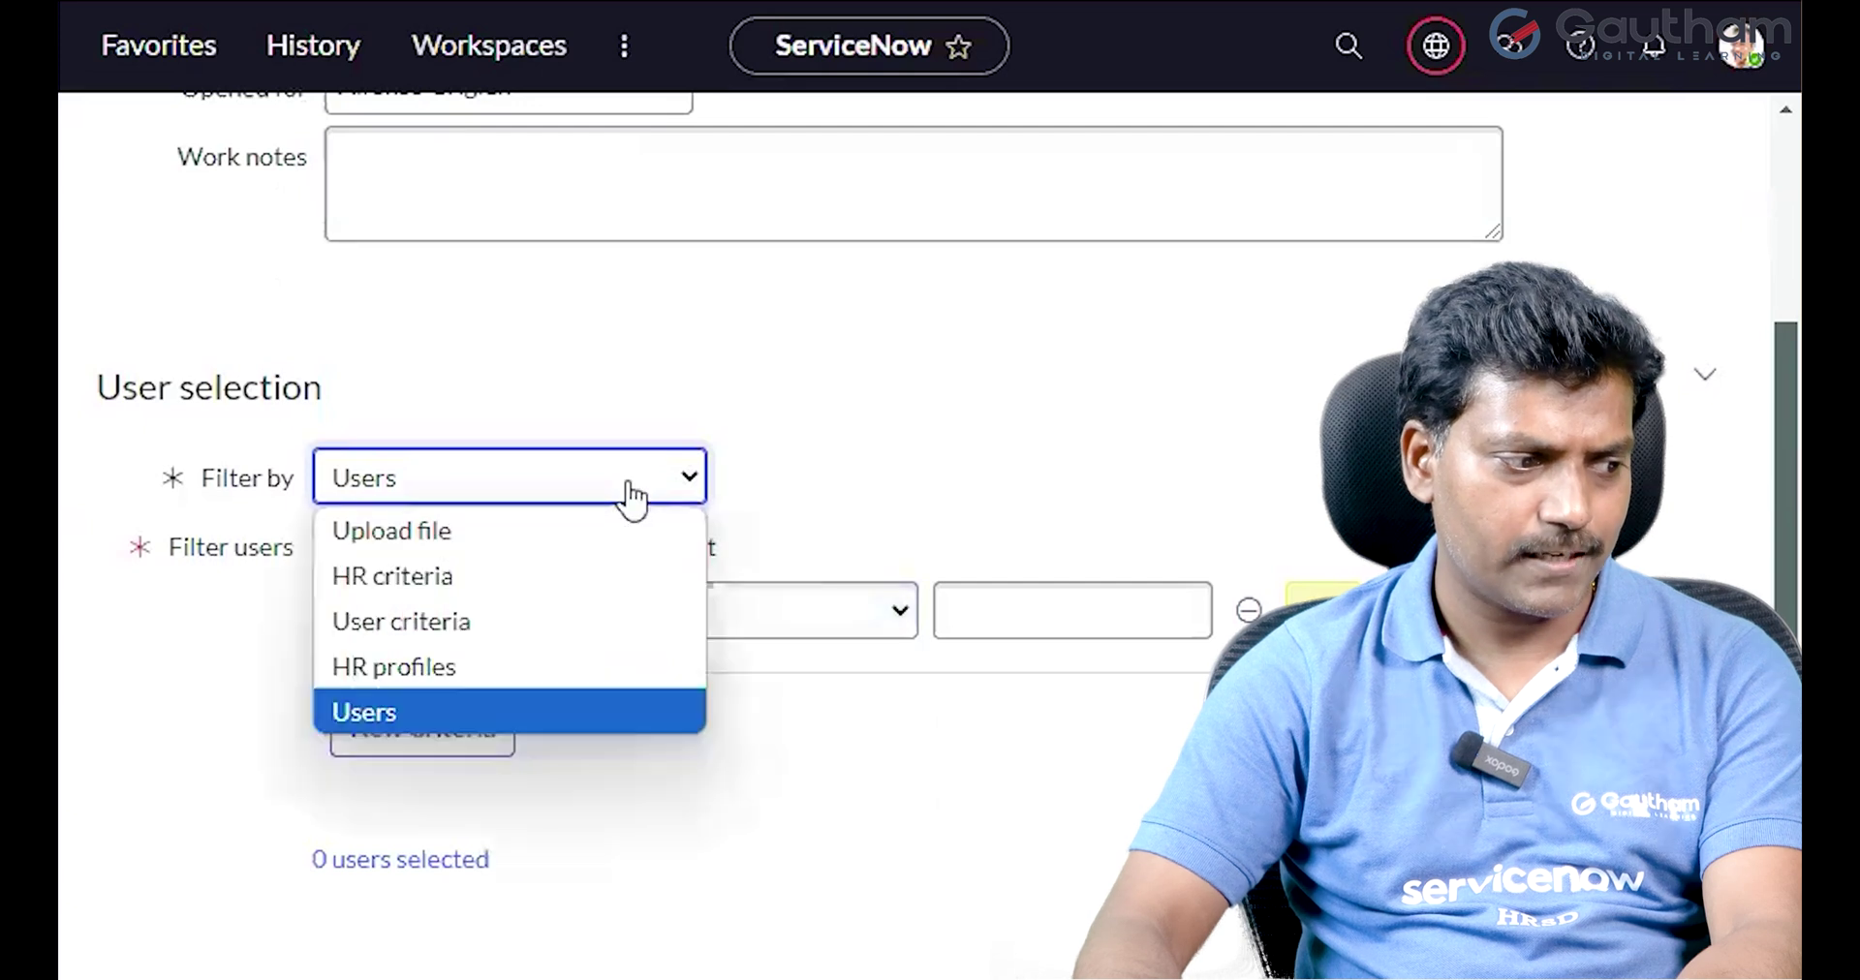
left_click(484, 681)
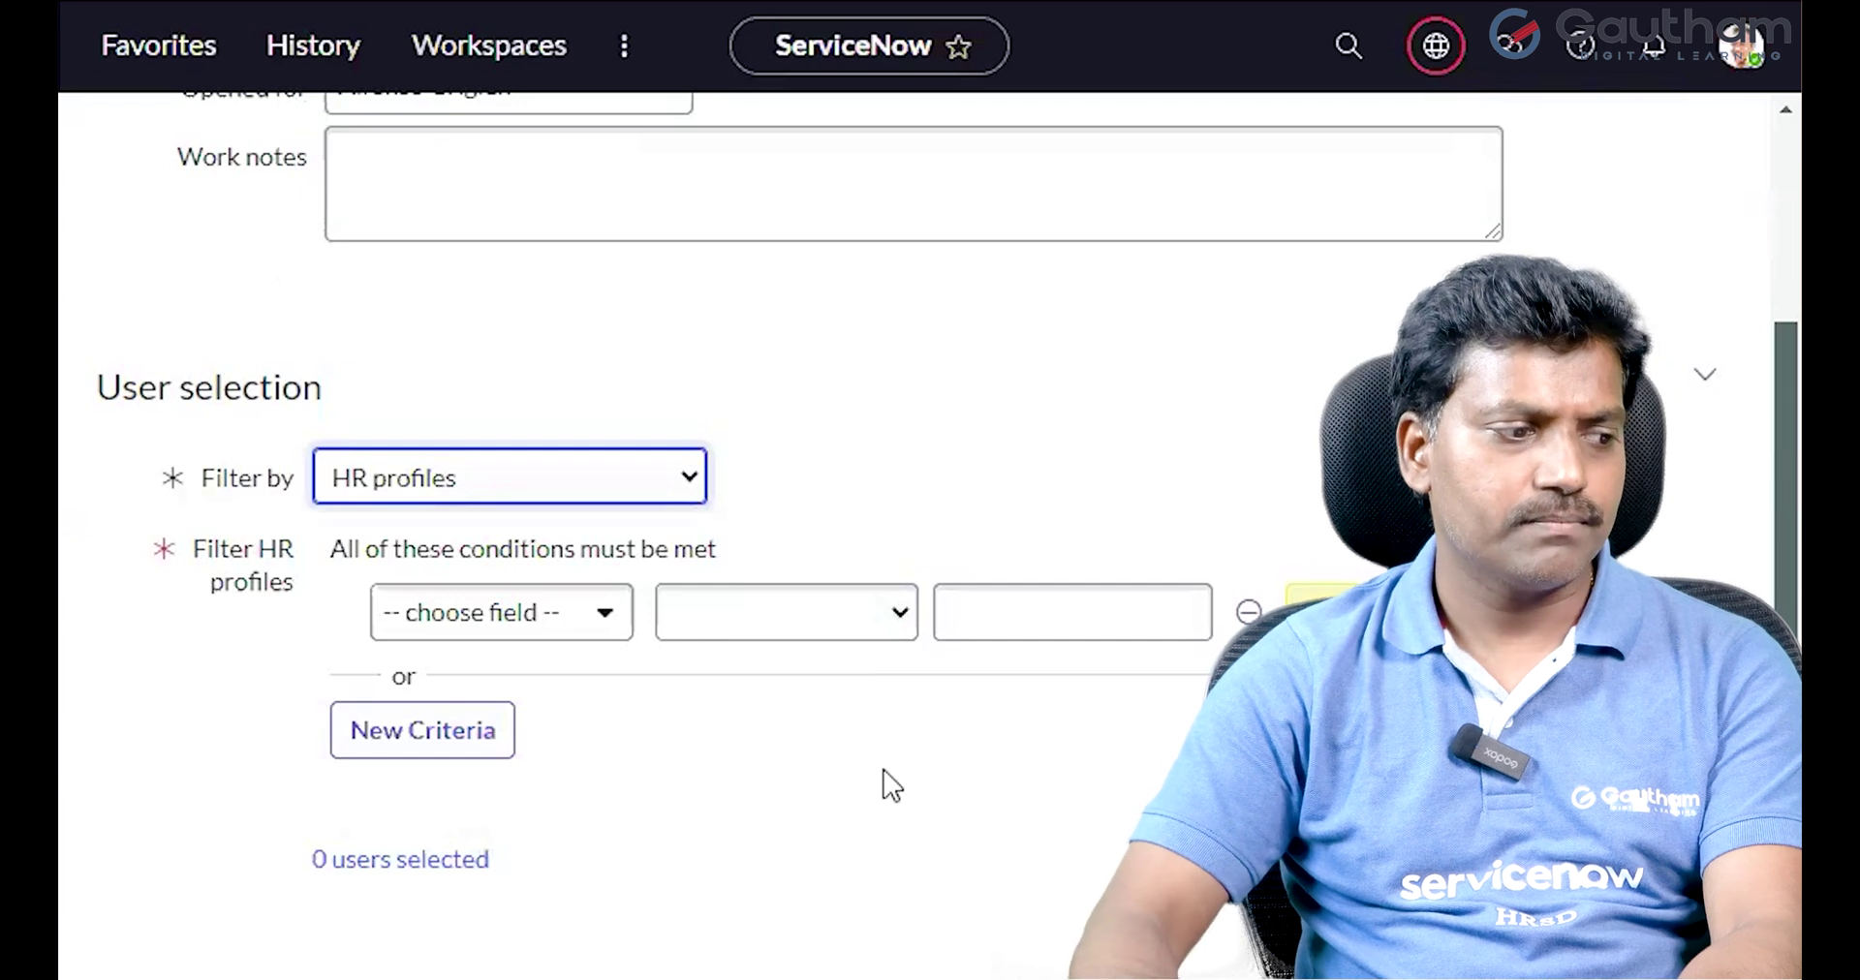
scroll(602, 501, "up", 1)
scroll(689, 590, "down", 3)
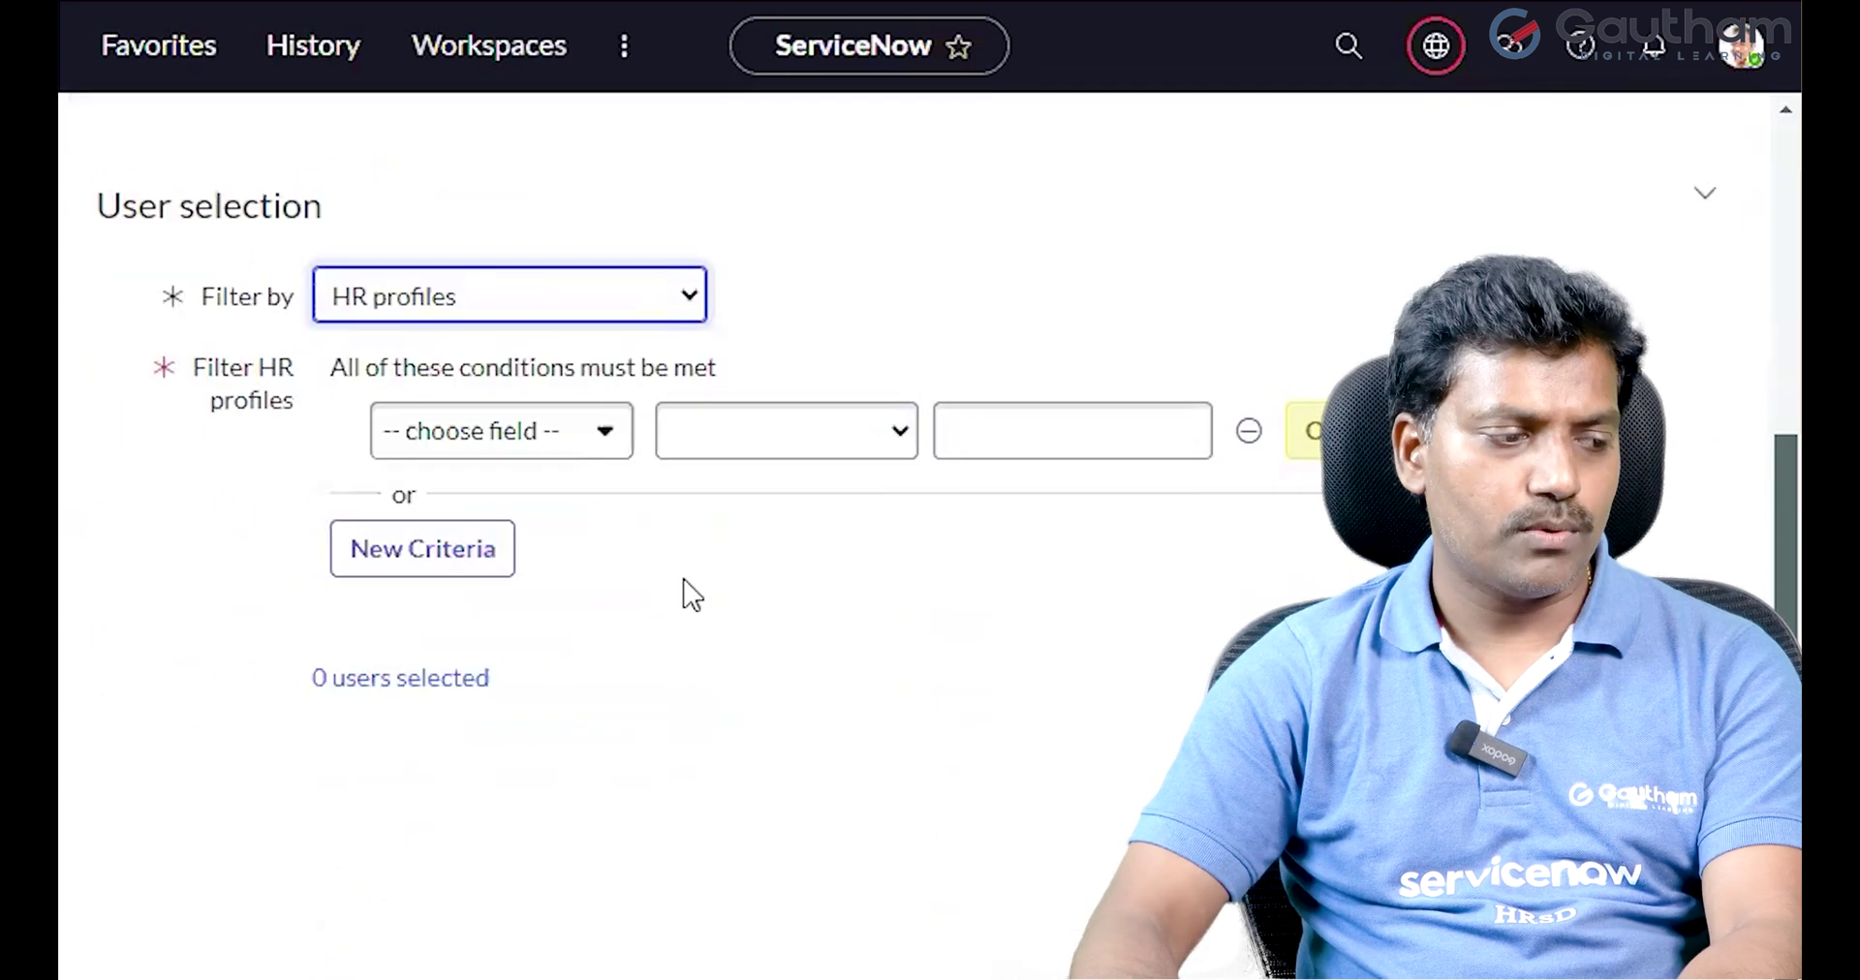
Filter users by Upload file, download the email template, and open it in Excel to check its column header.
left_click(639, 297)
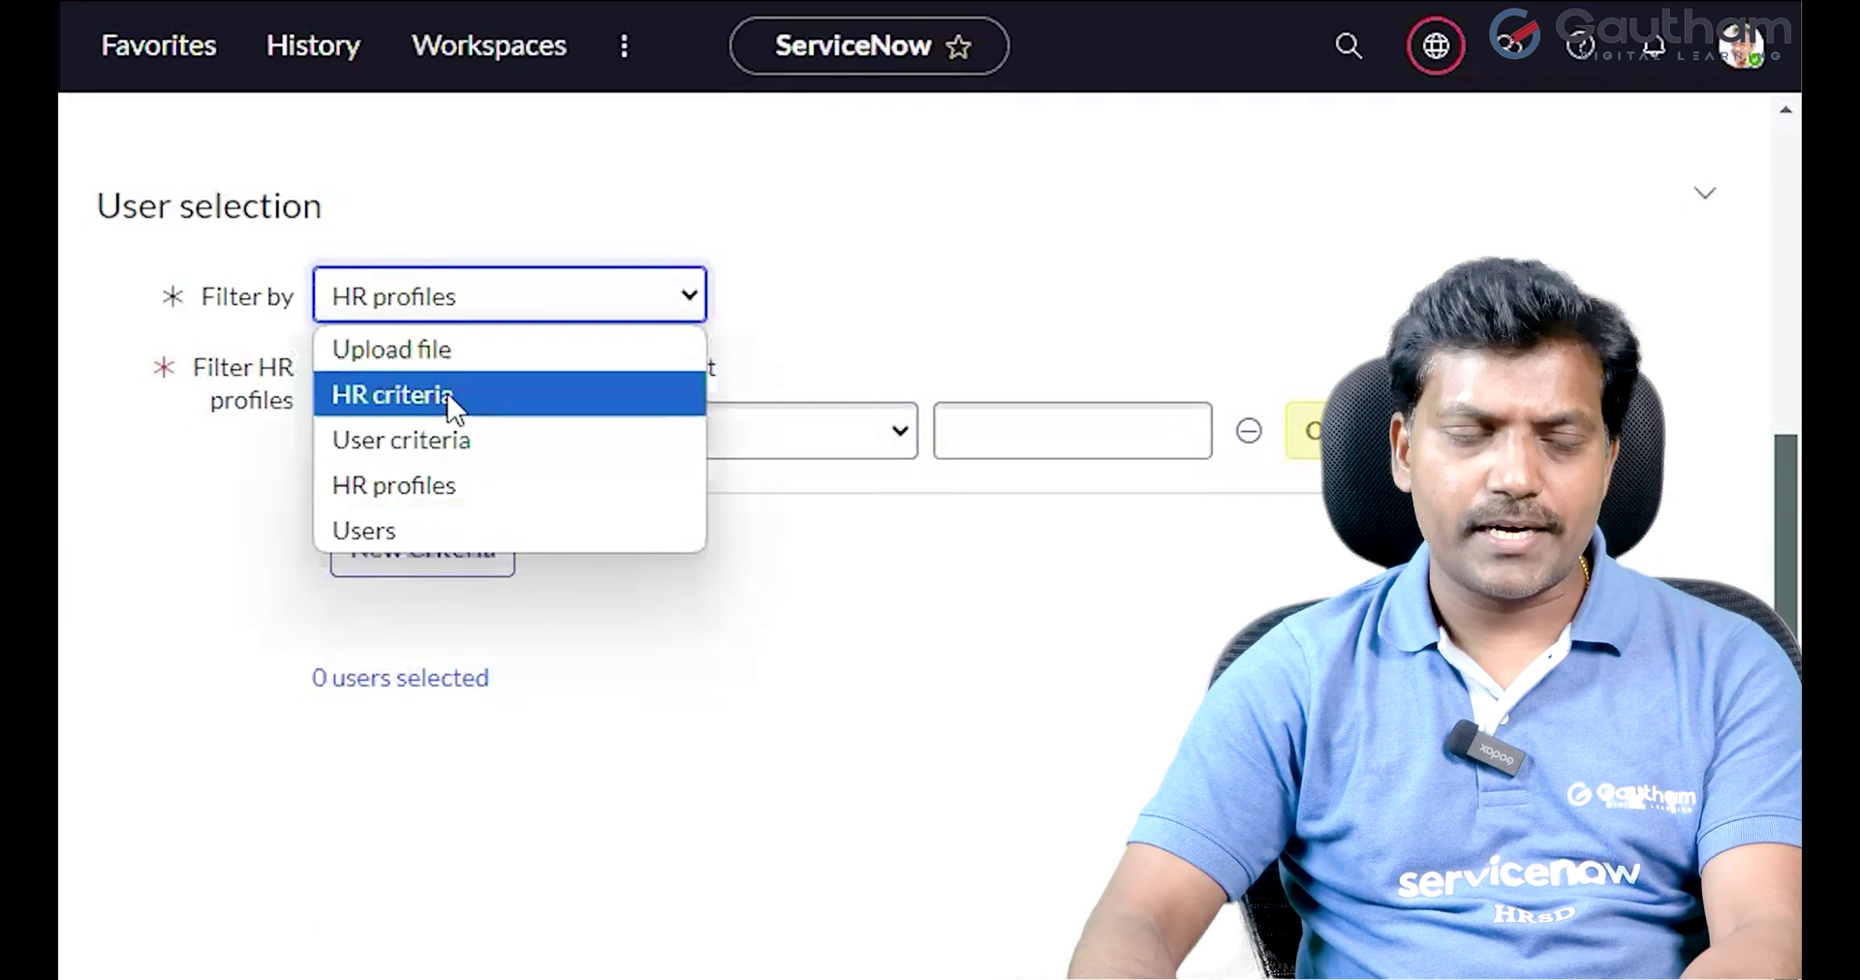
left_click(438, 351)
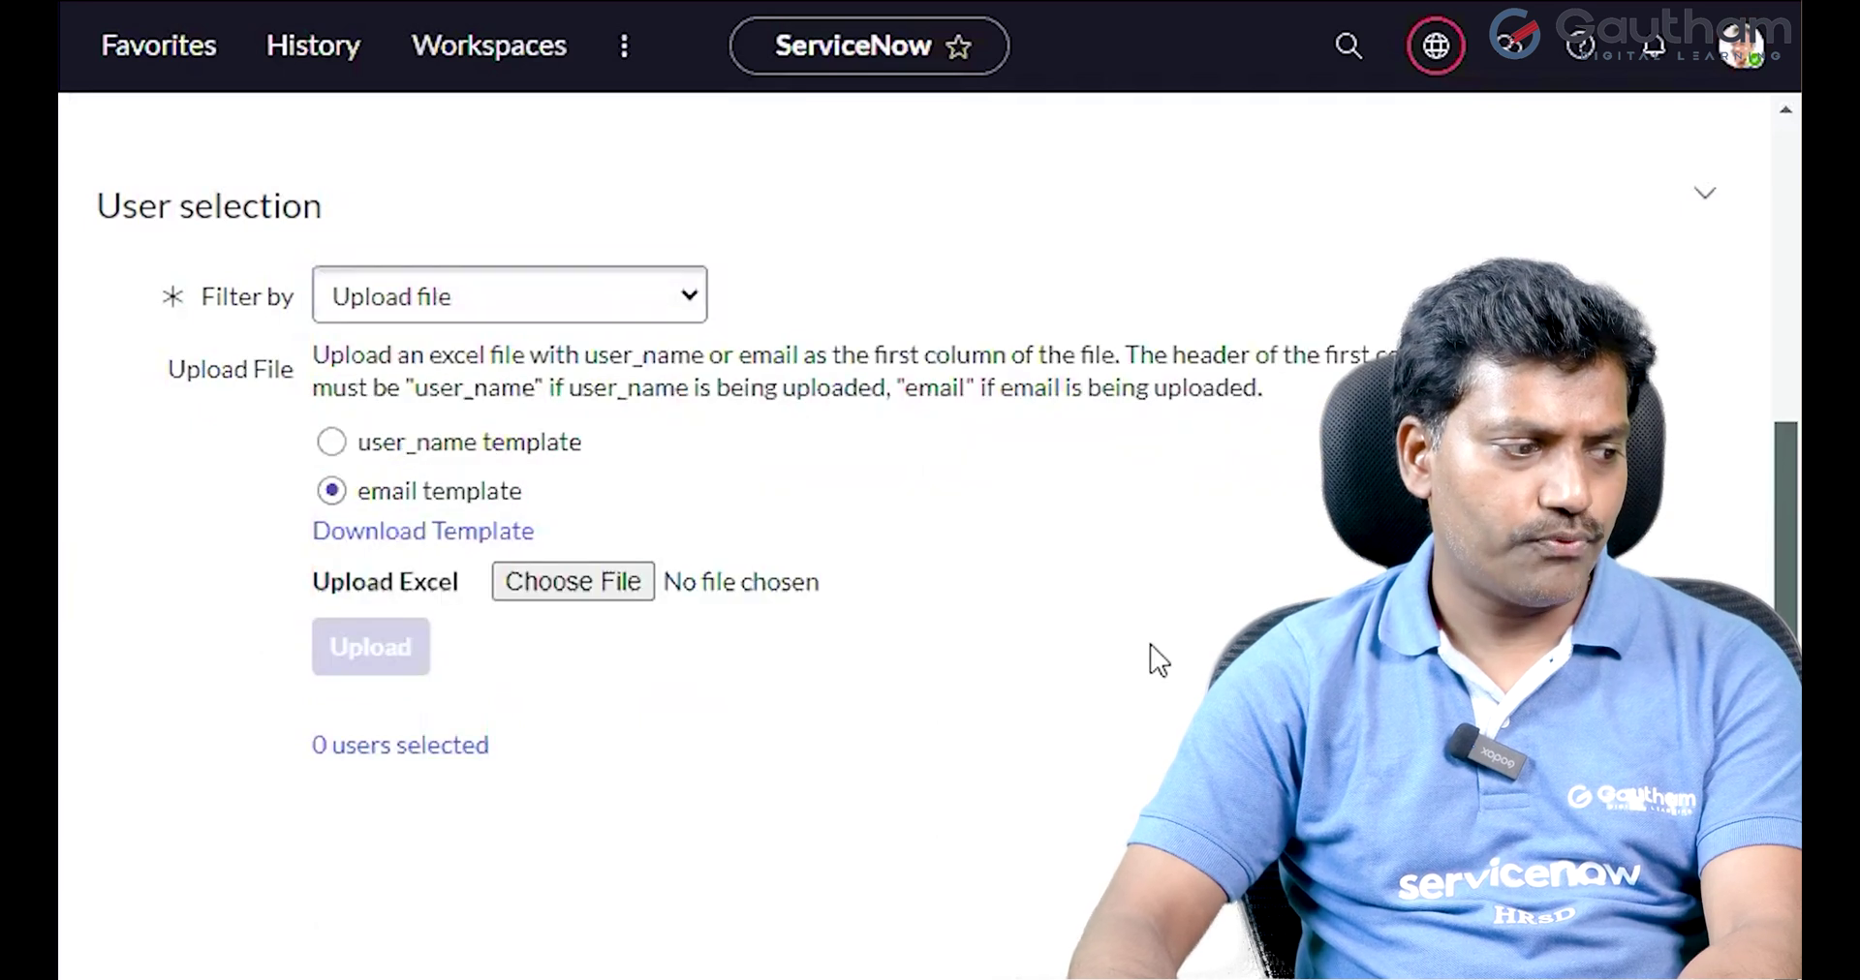
left_click(407, 542)
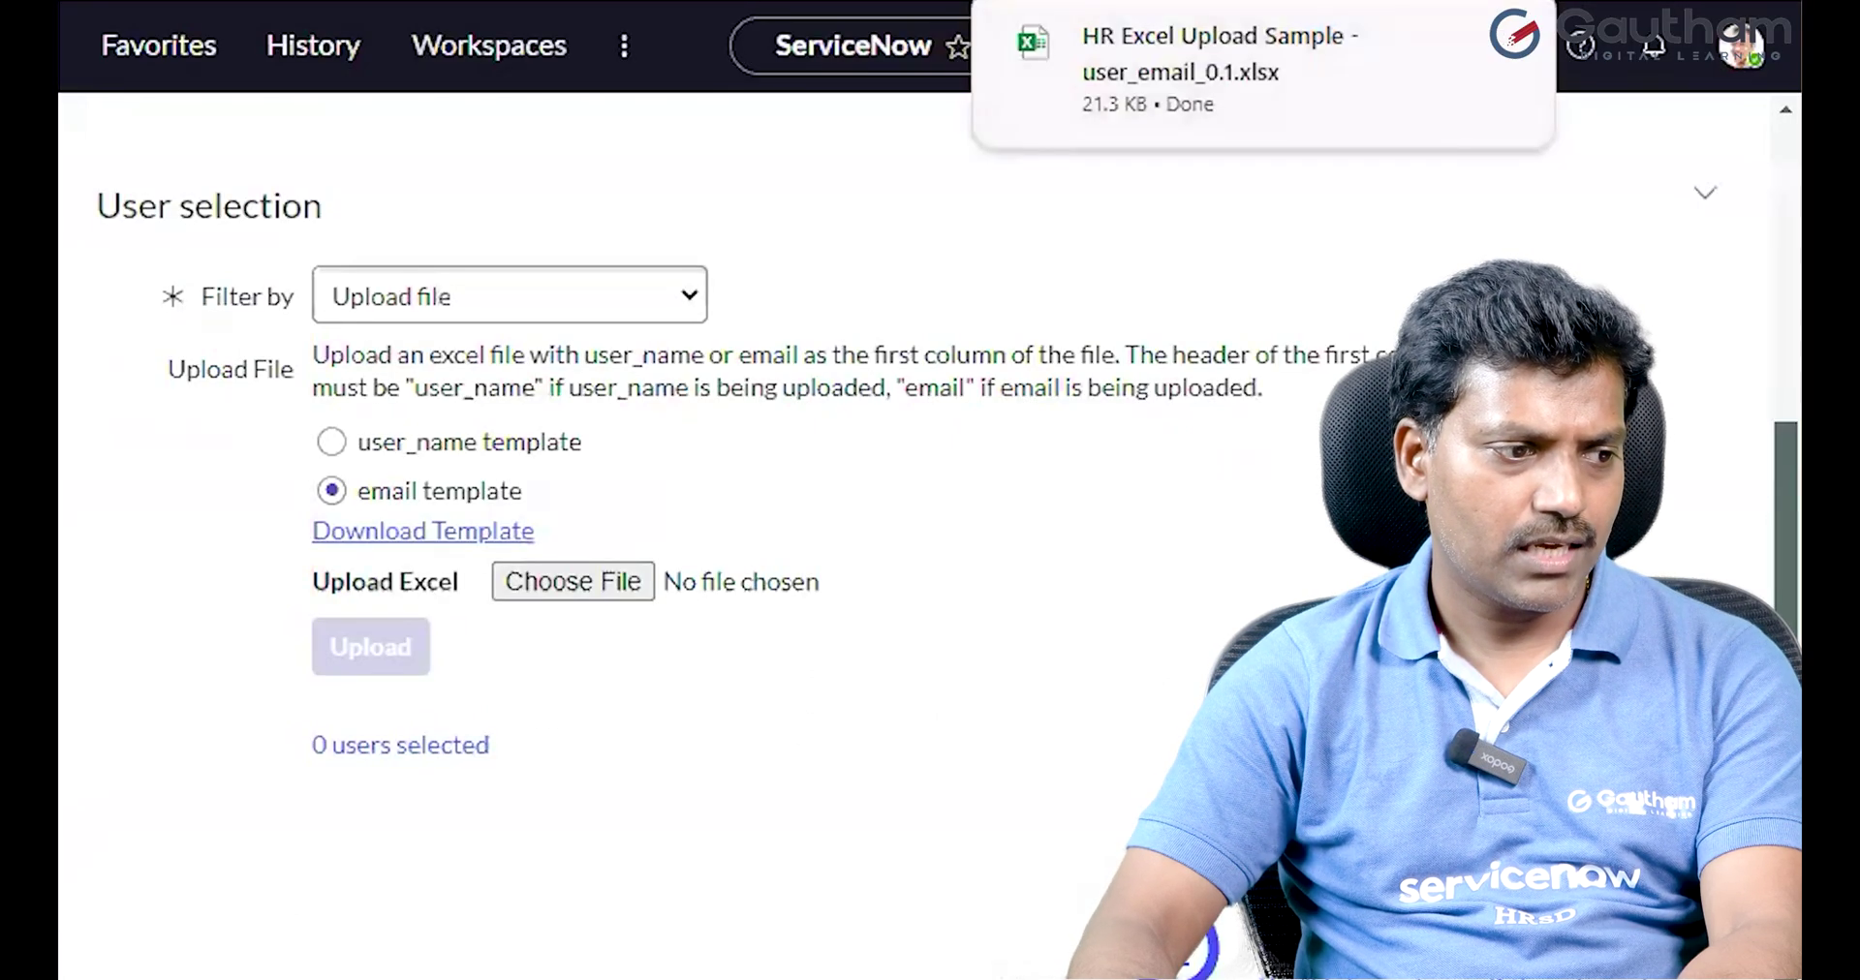
left_click(1232, 89)
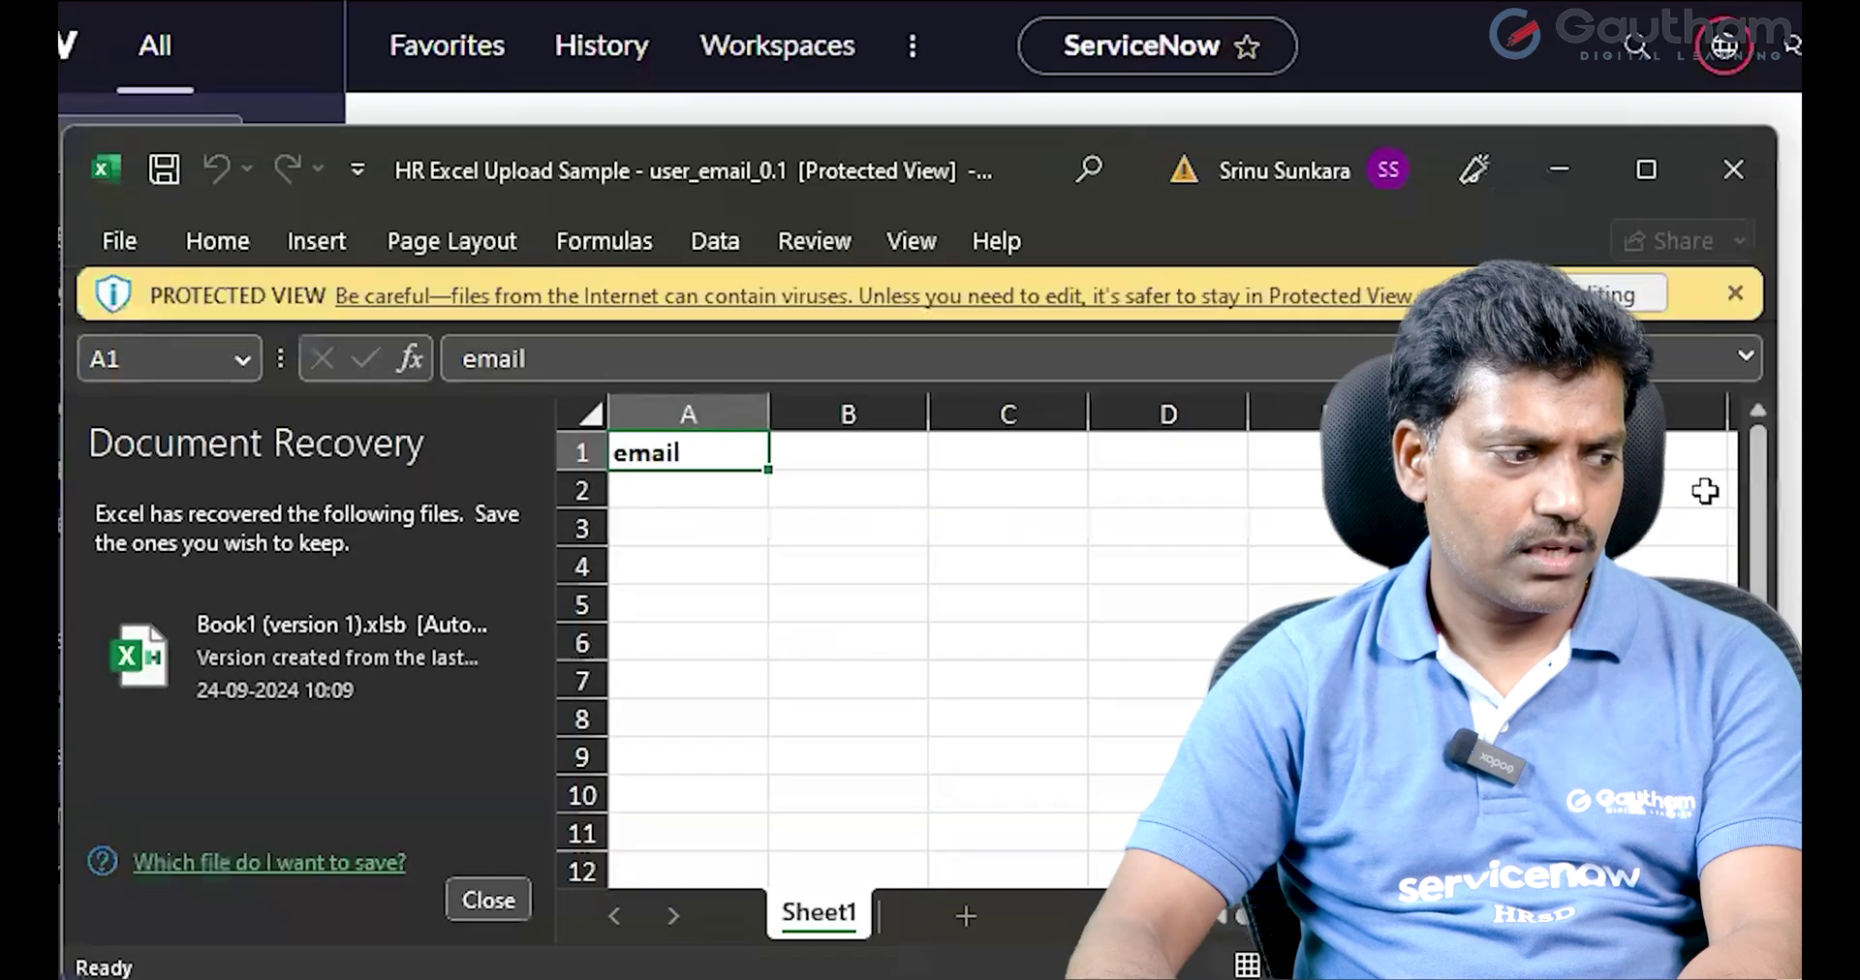
left_click(1556, 169)
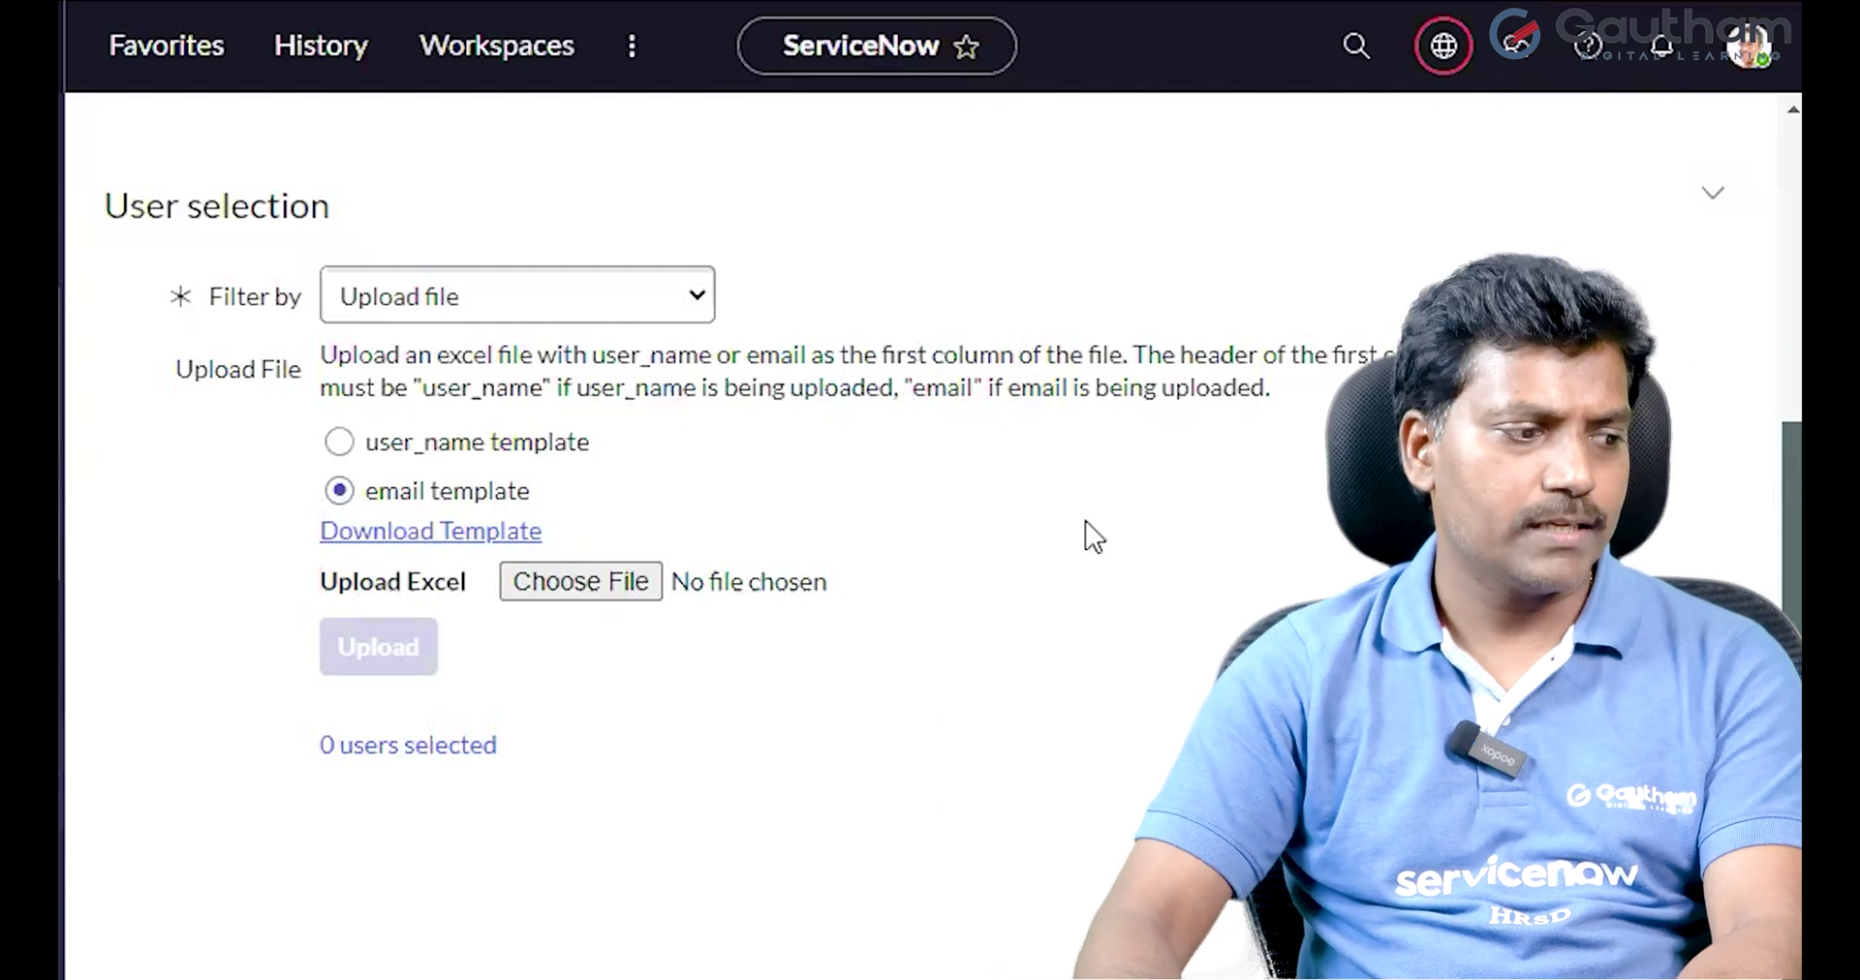
Choose the user_name template, download it, open it in Excel and enable editing of the workbook.
left_click(364, 447)
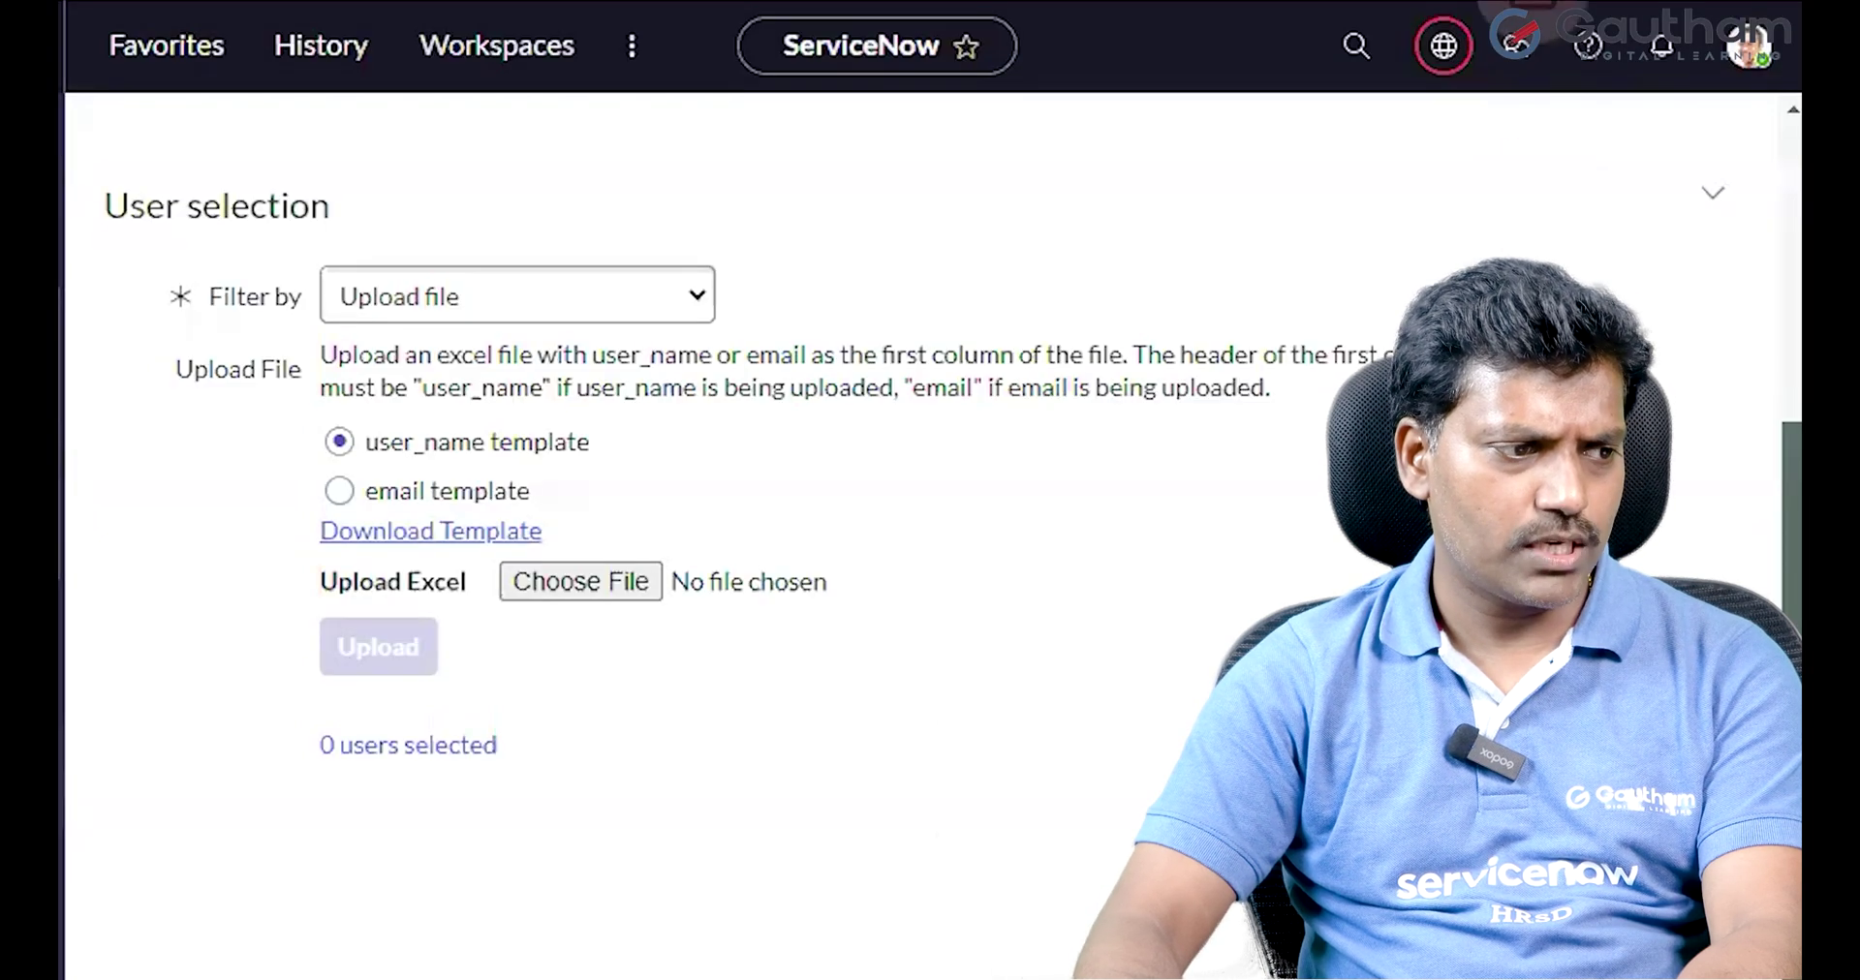
left_click(431, 530)
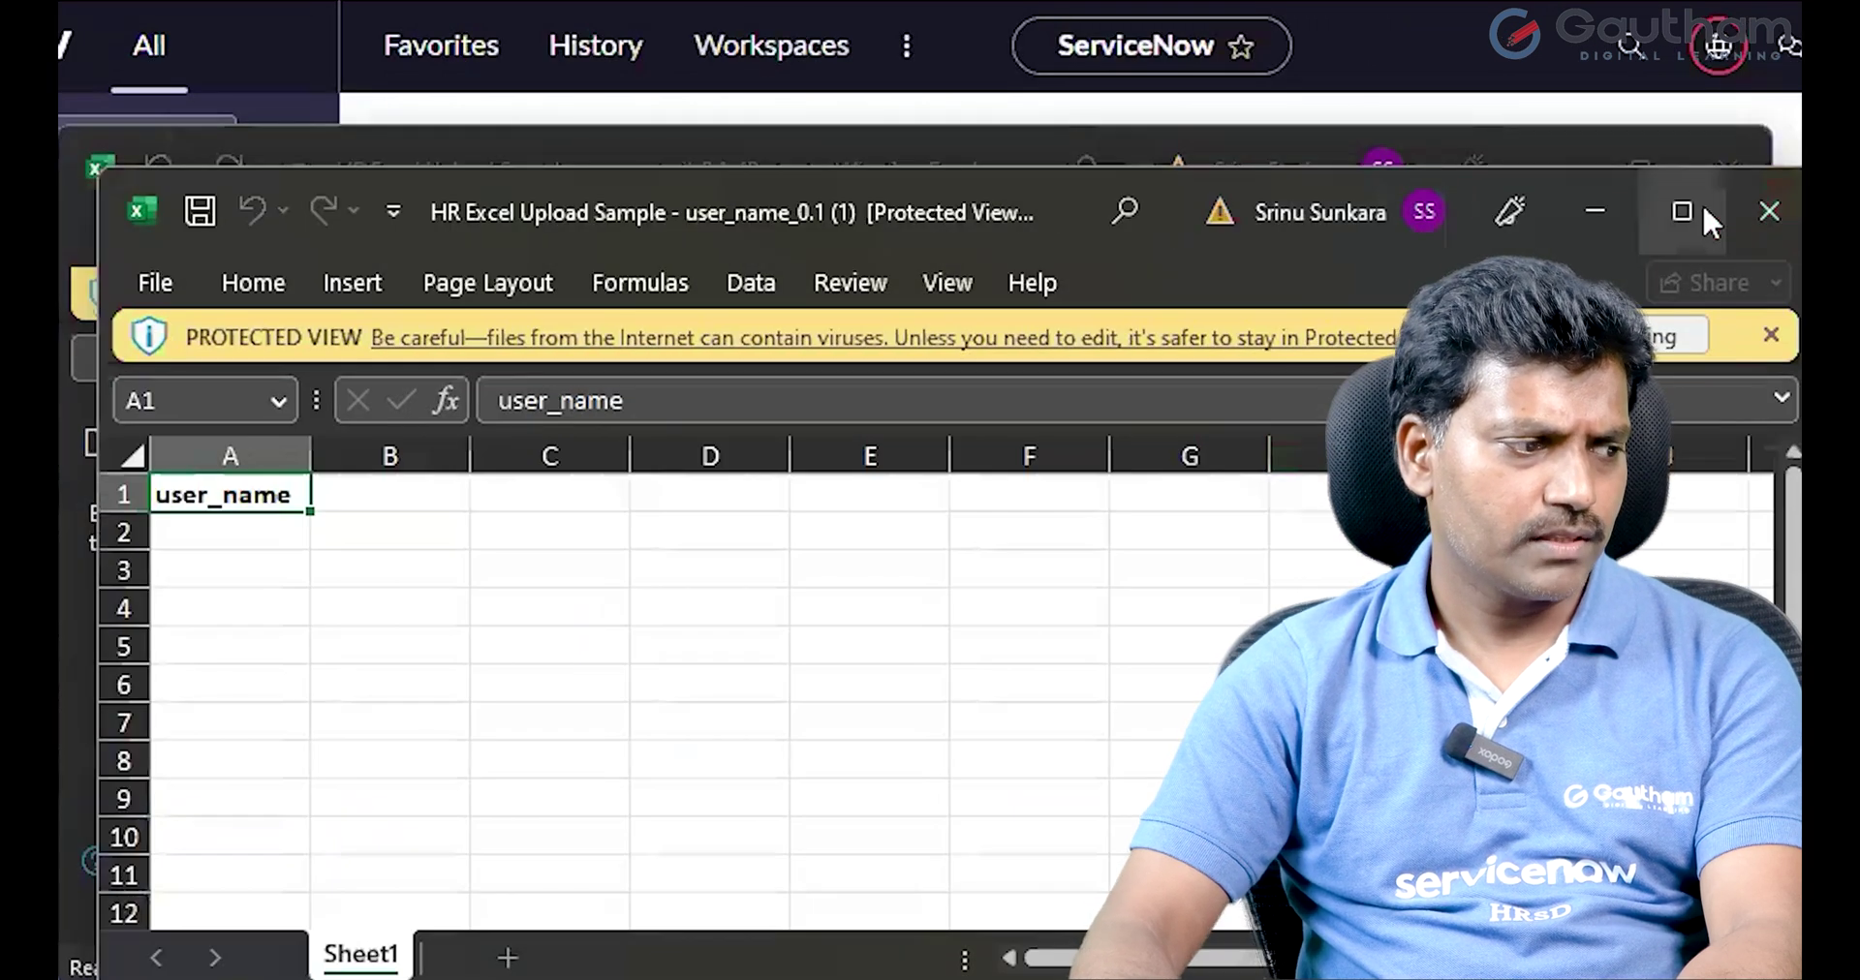
left_click(1700, 205)
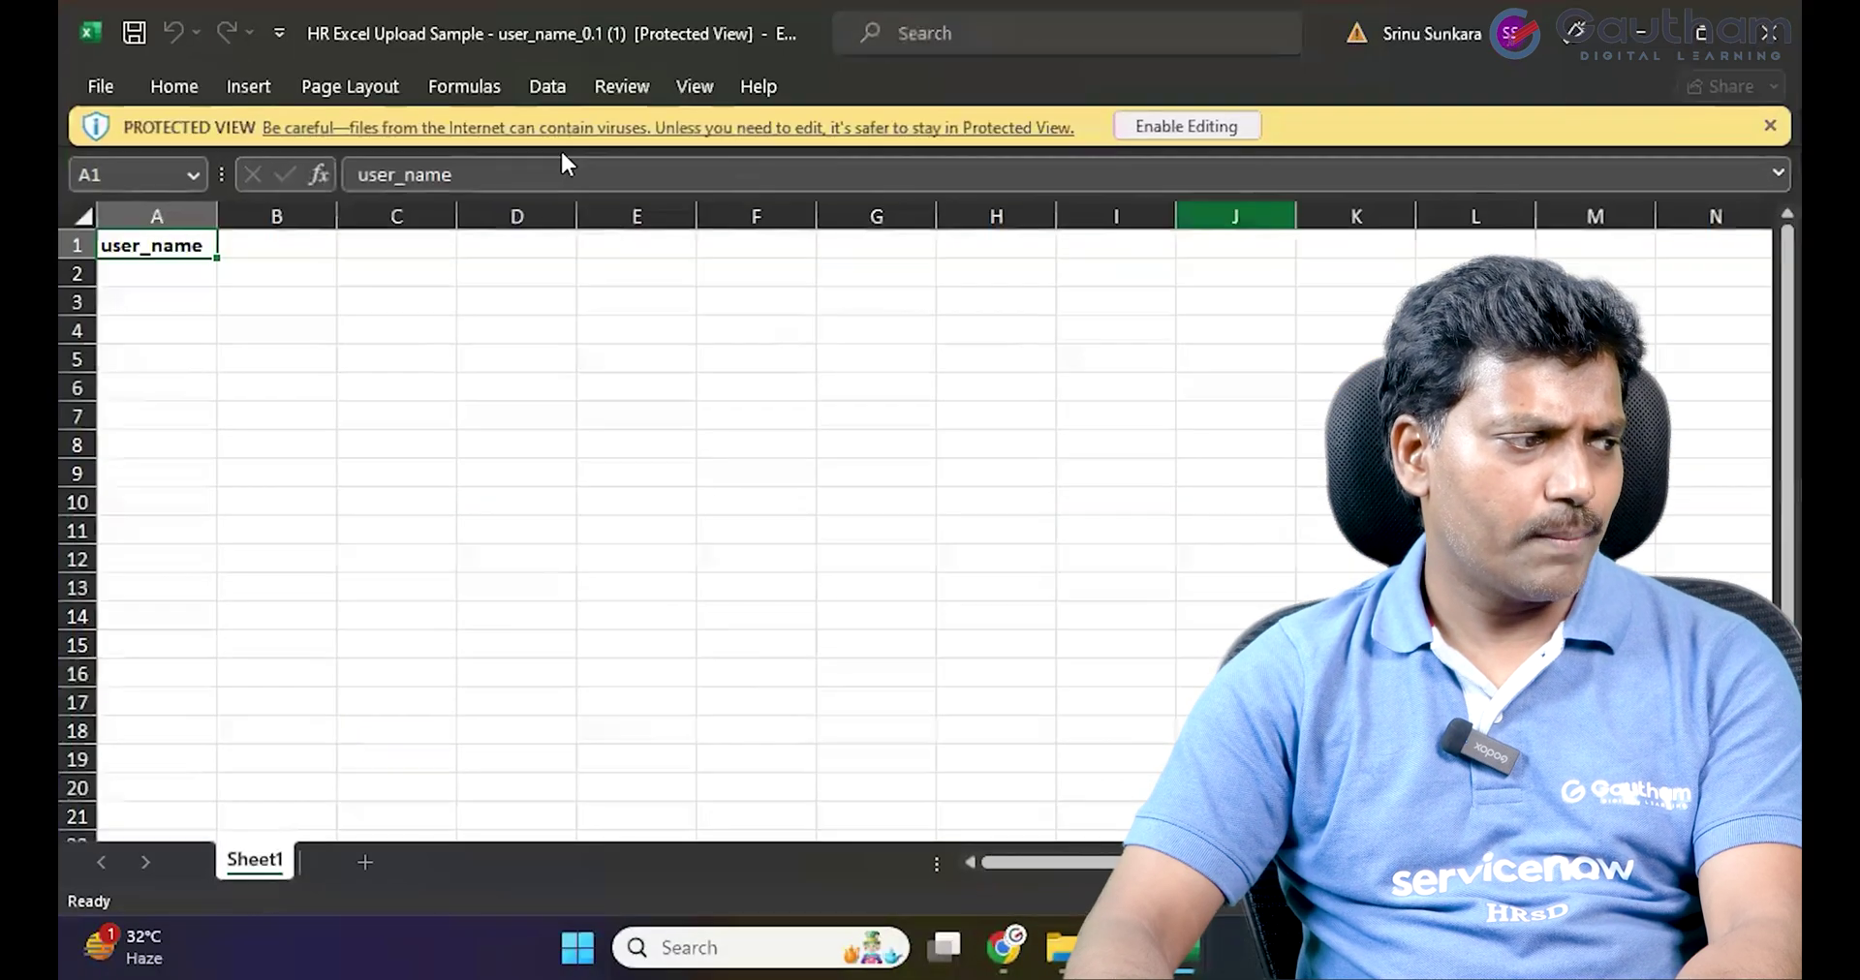
left_click(148, 307)
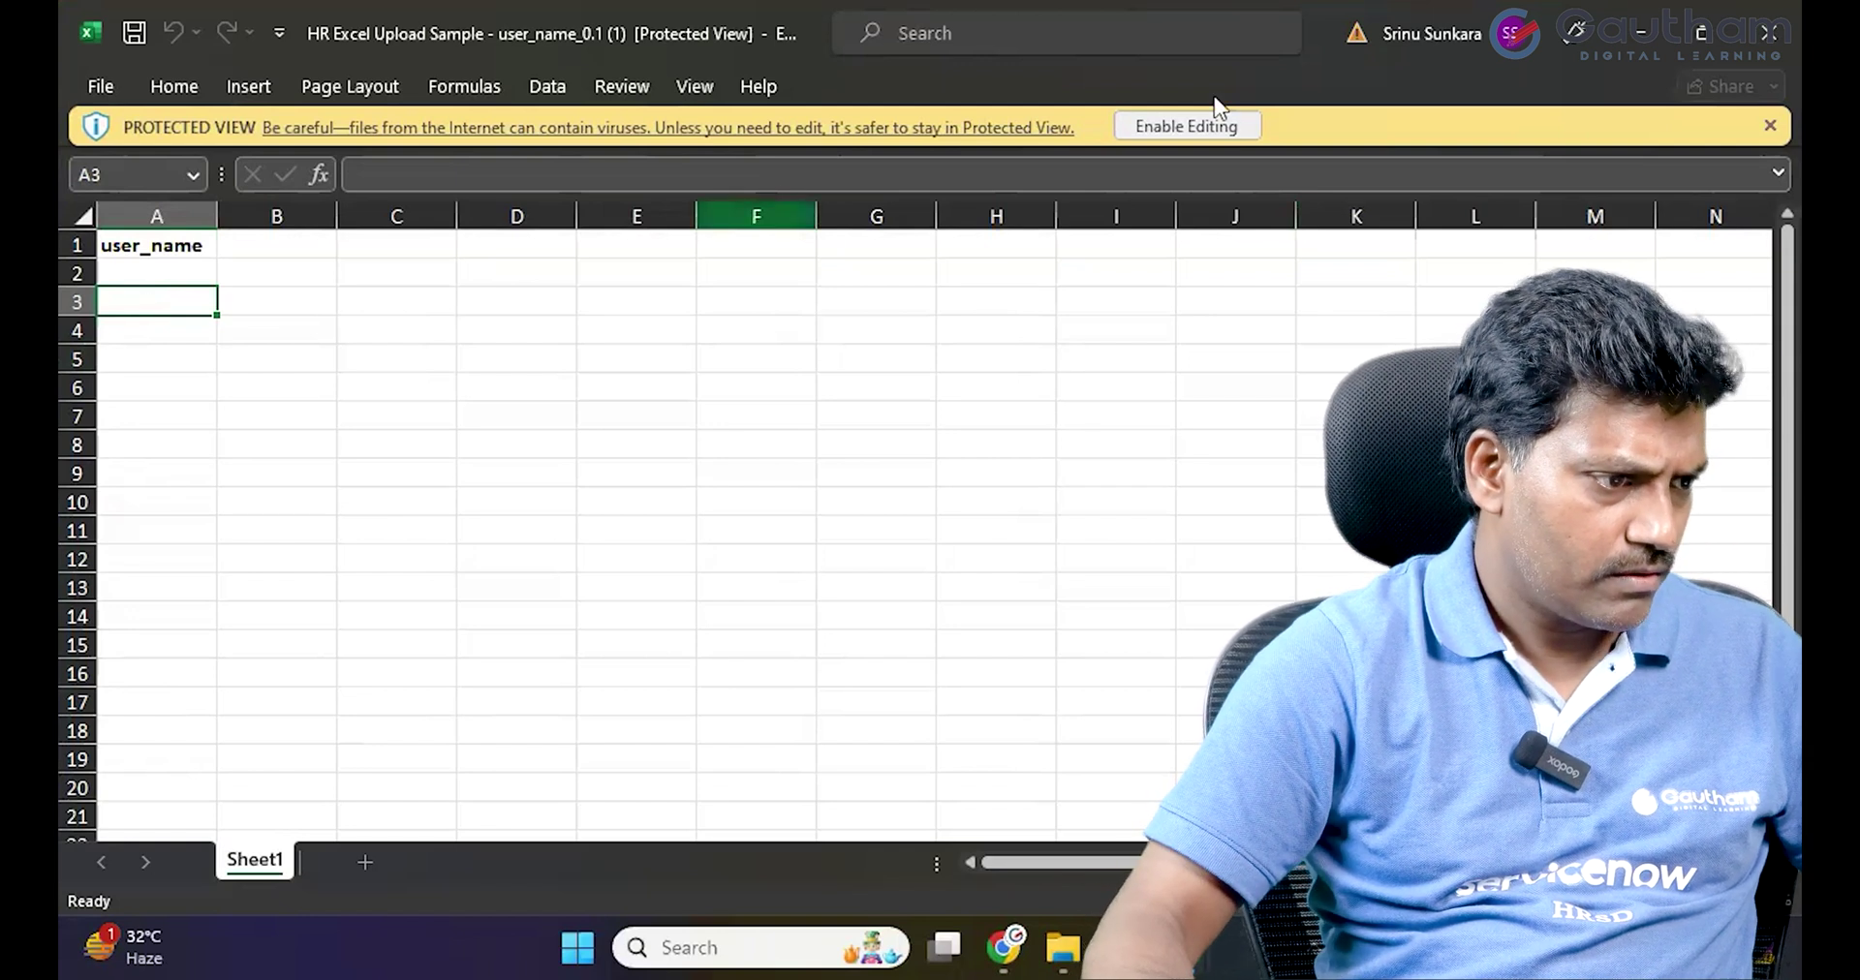
left_click(1174, 126)
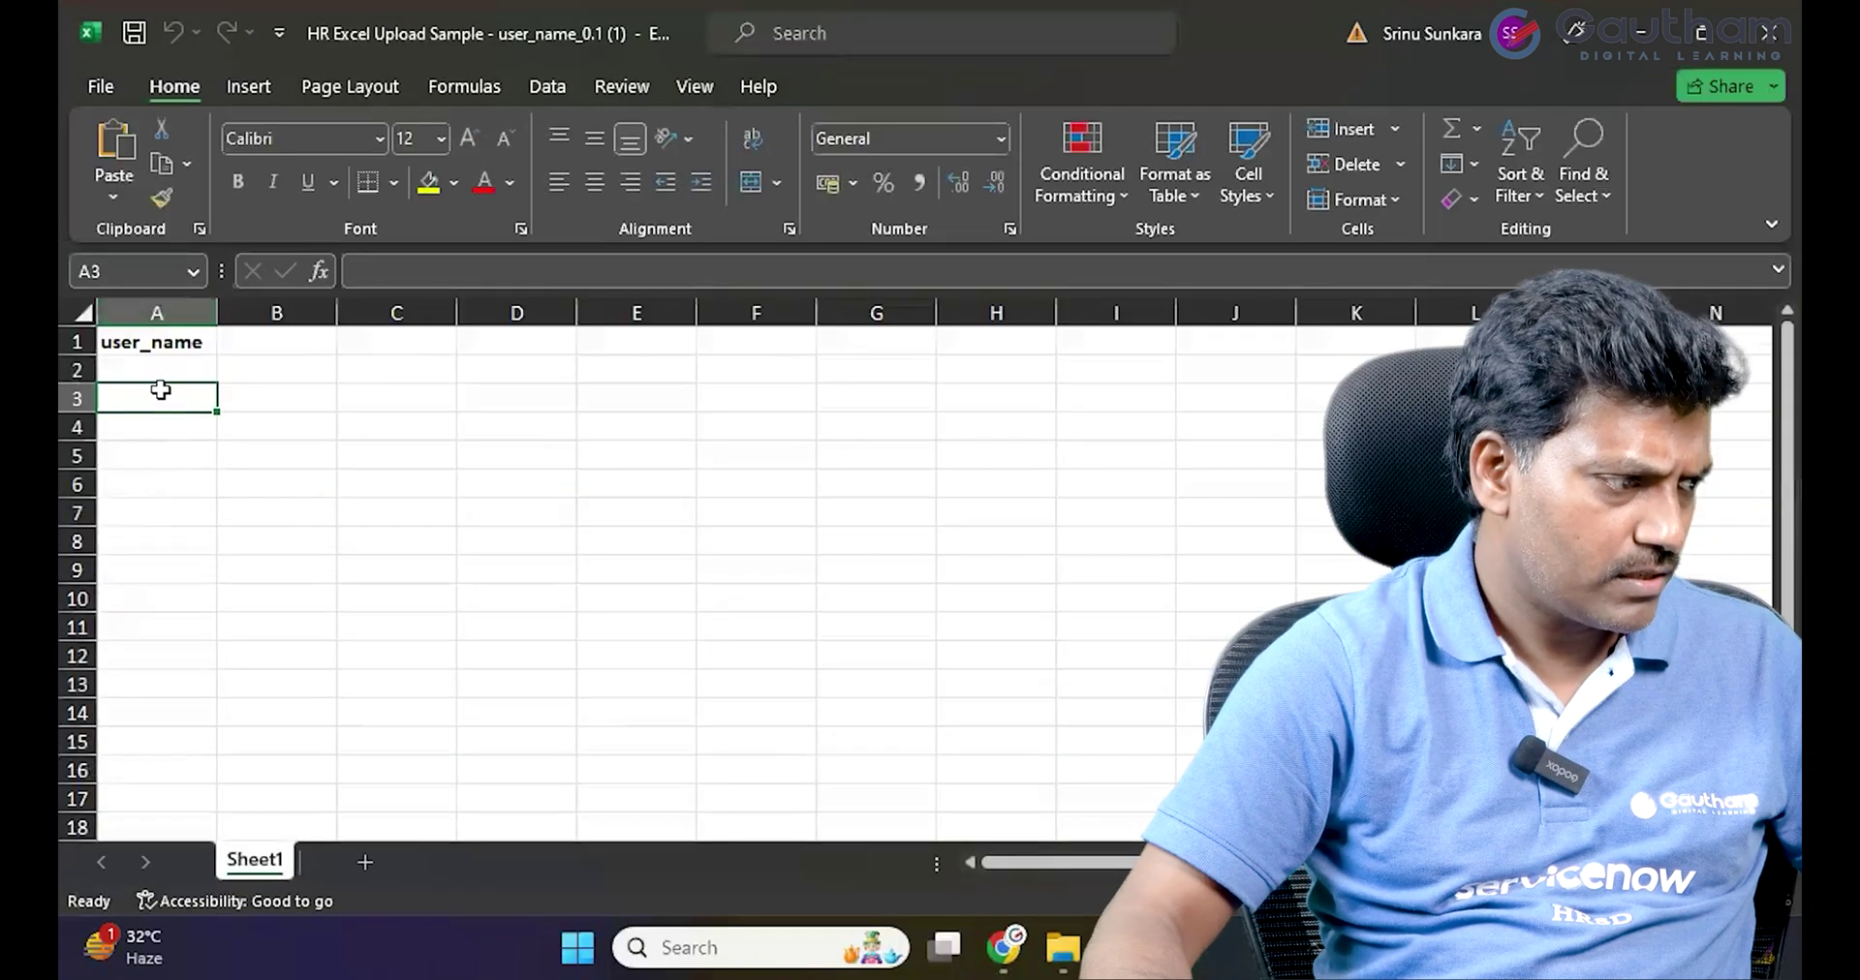
Enter six employees' user names in cells A3 to A8, one per row under the user_name header.
type("Srinivas.S")
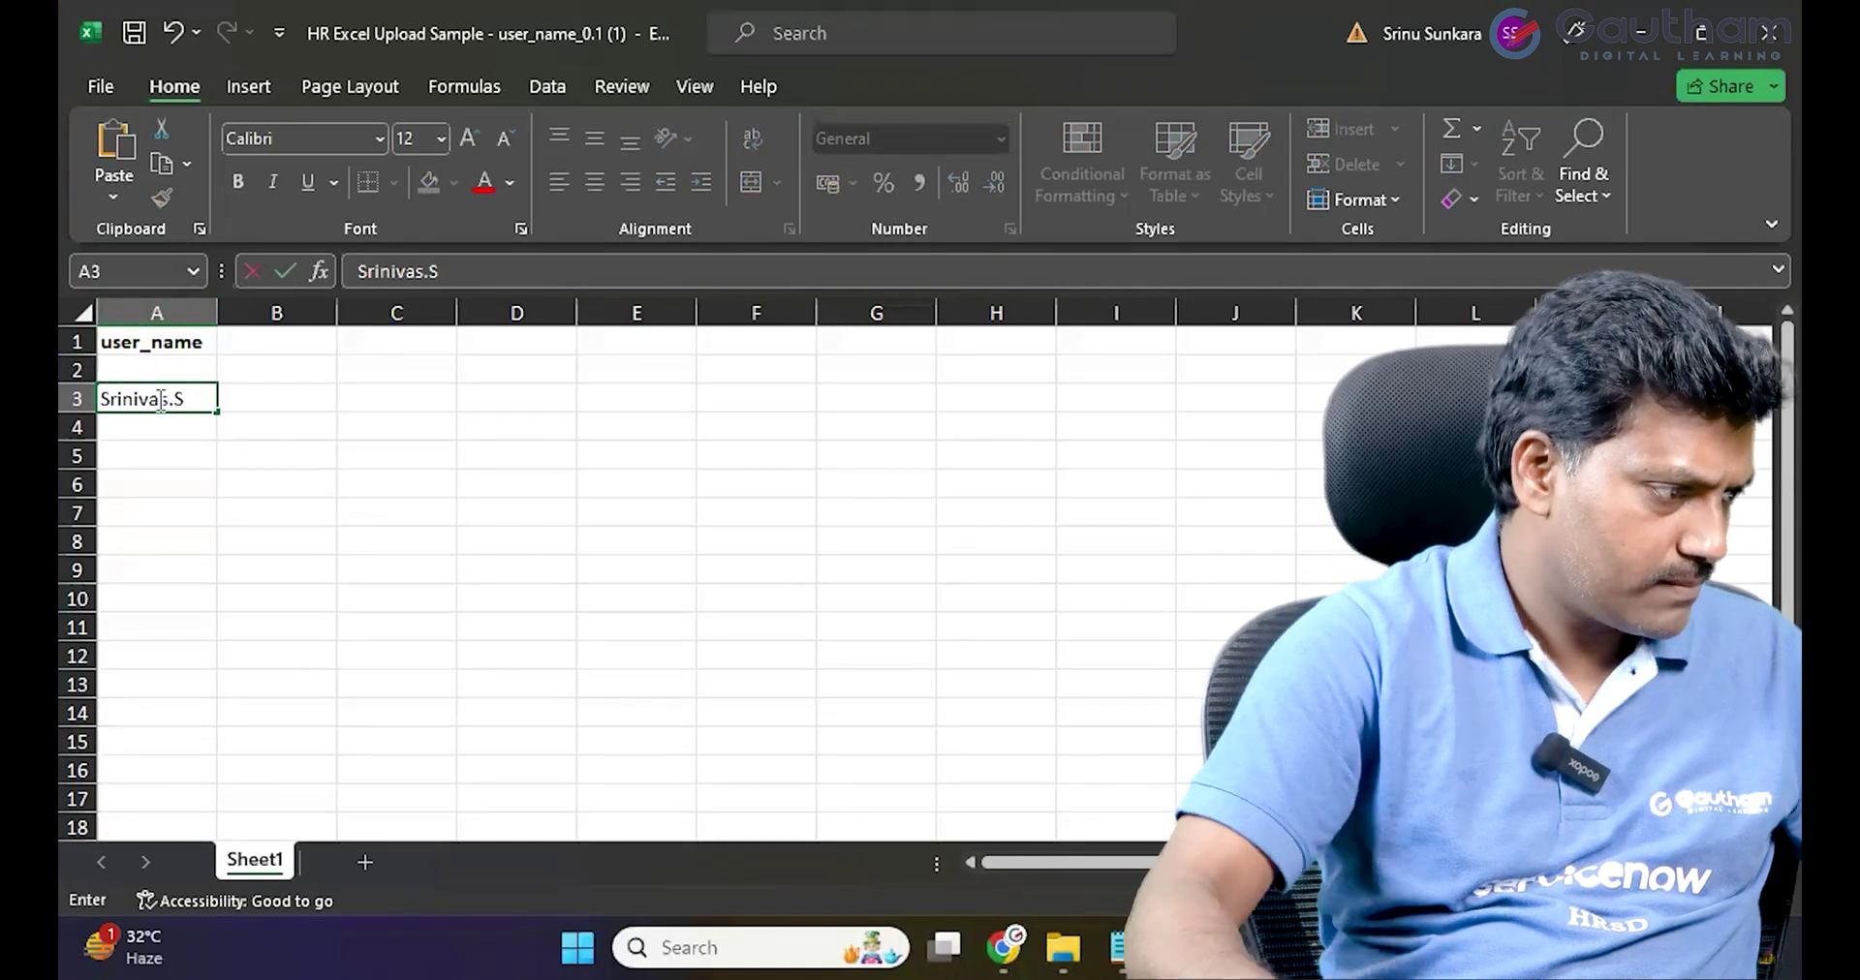
left_click(140, 431)
type("G")
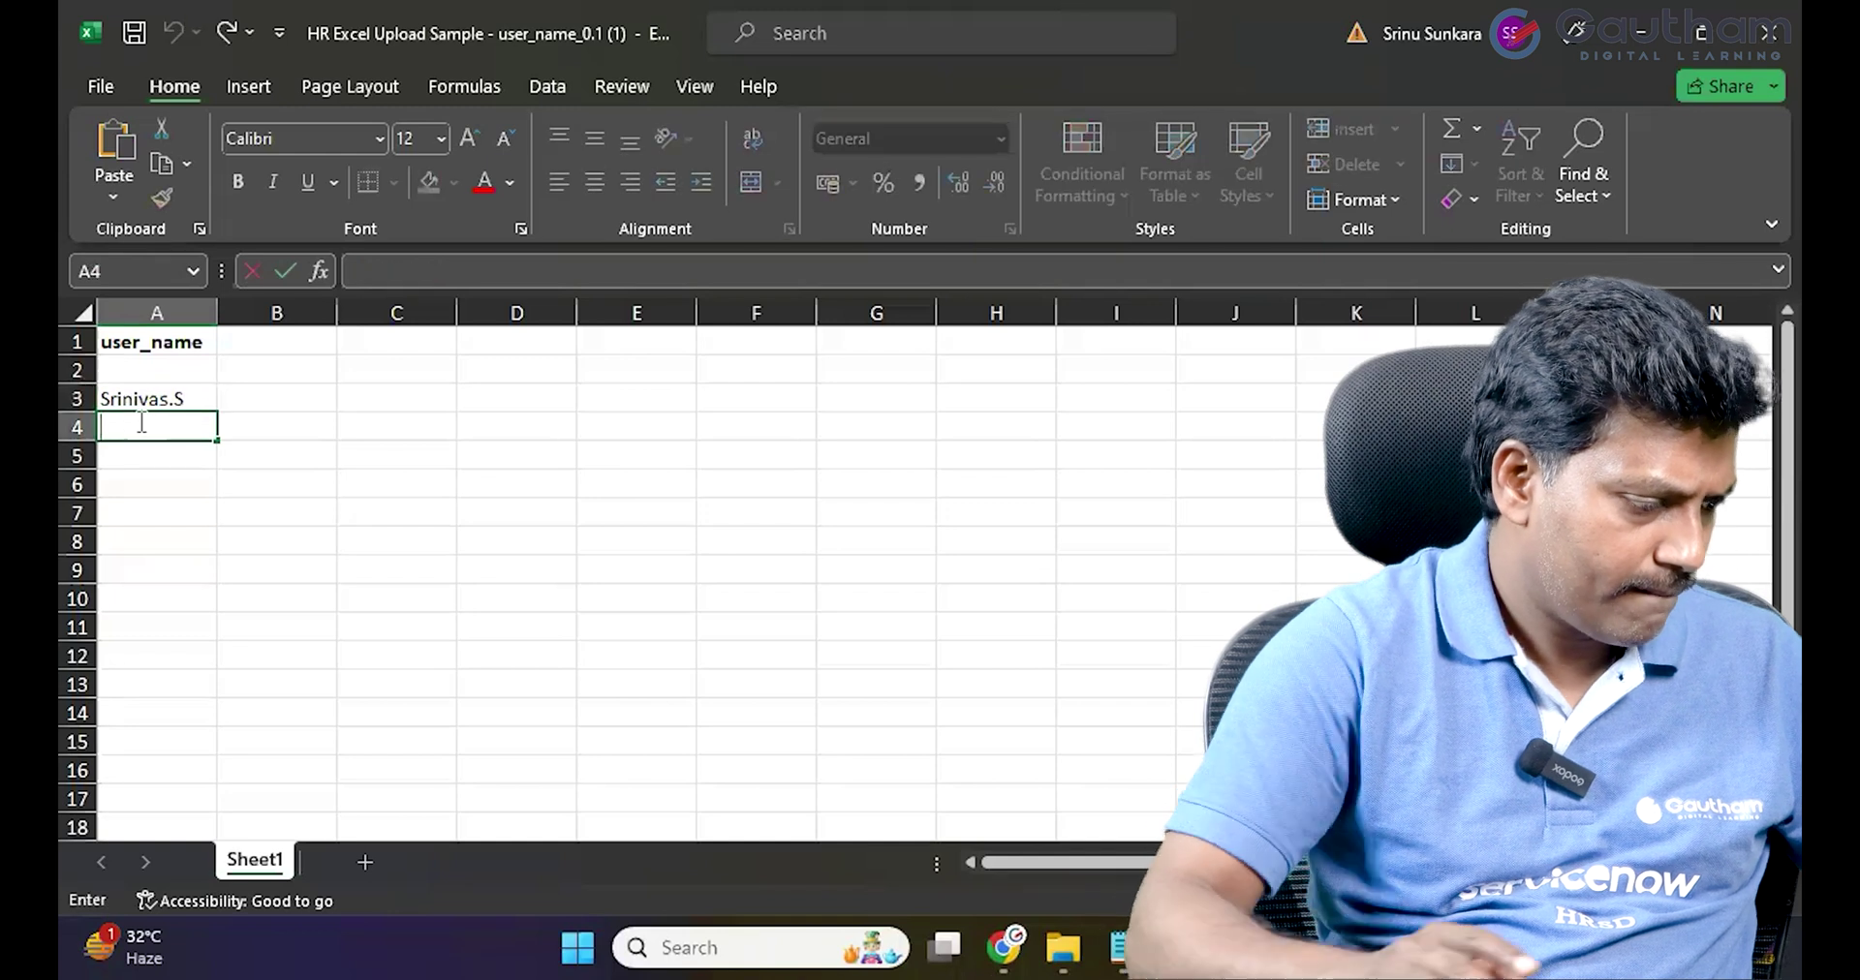
type("autham.S")
left_click(148, 457)
type("Satya")
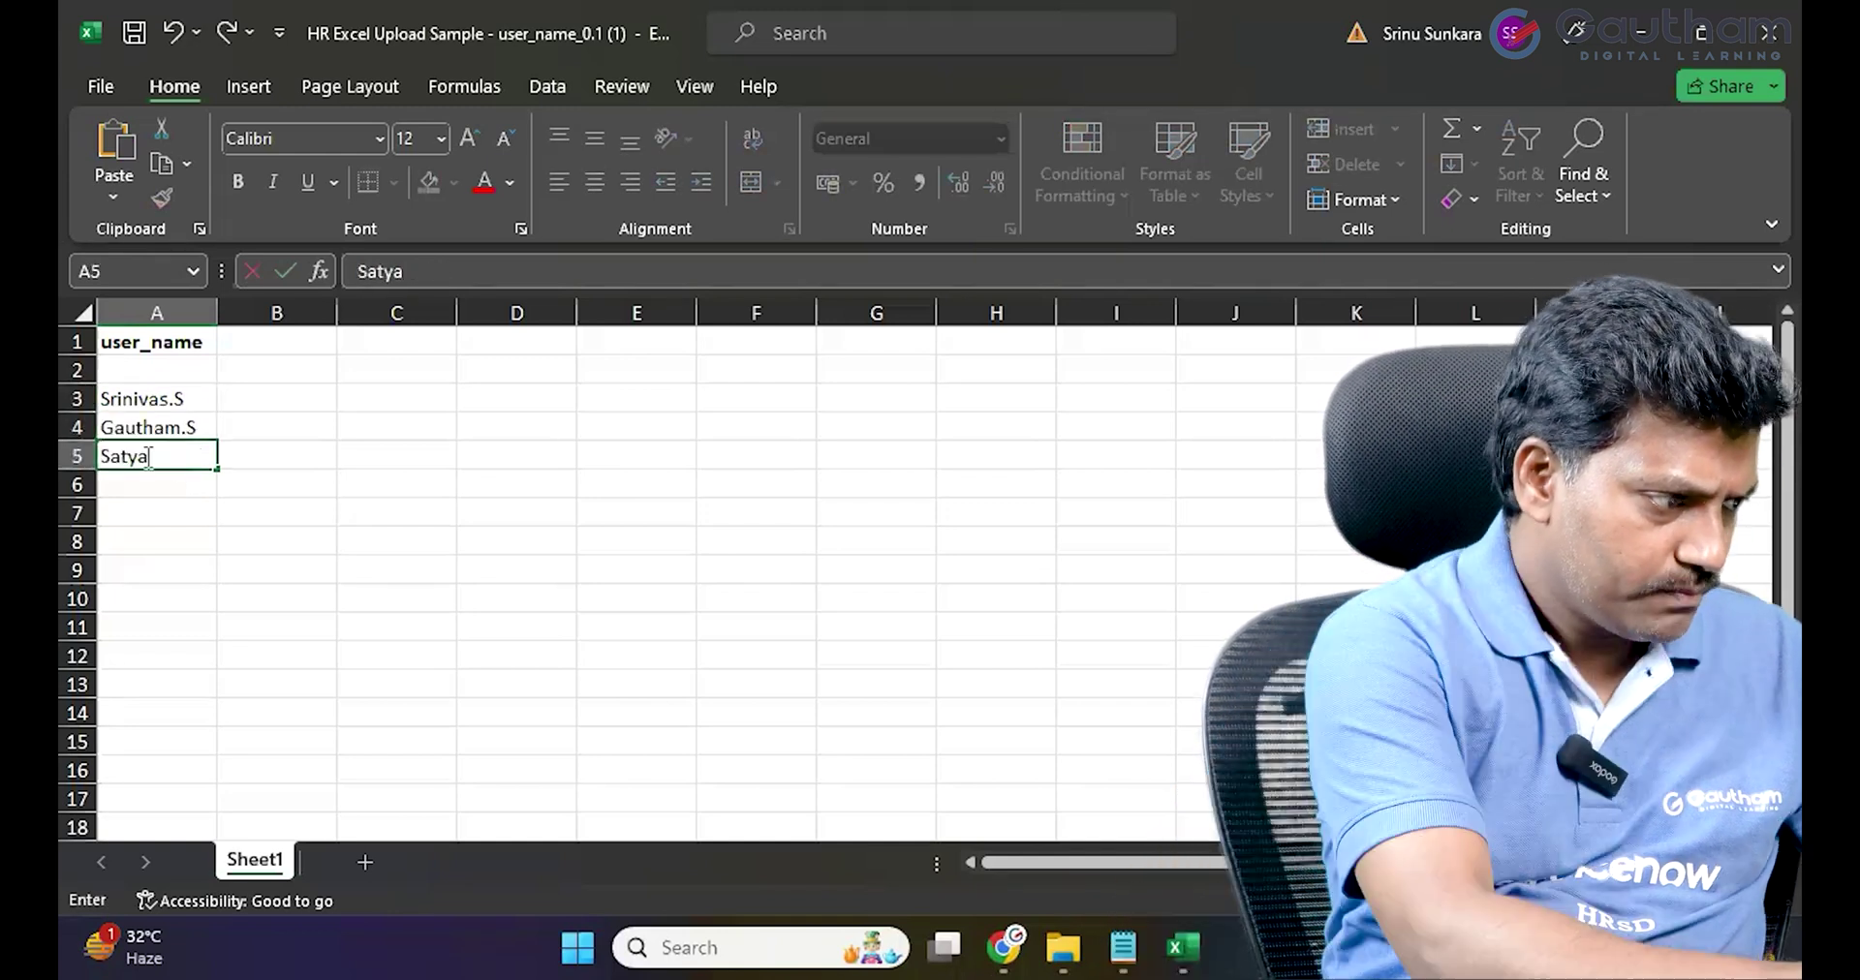
type(".S")
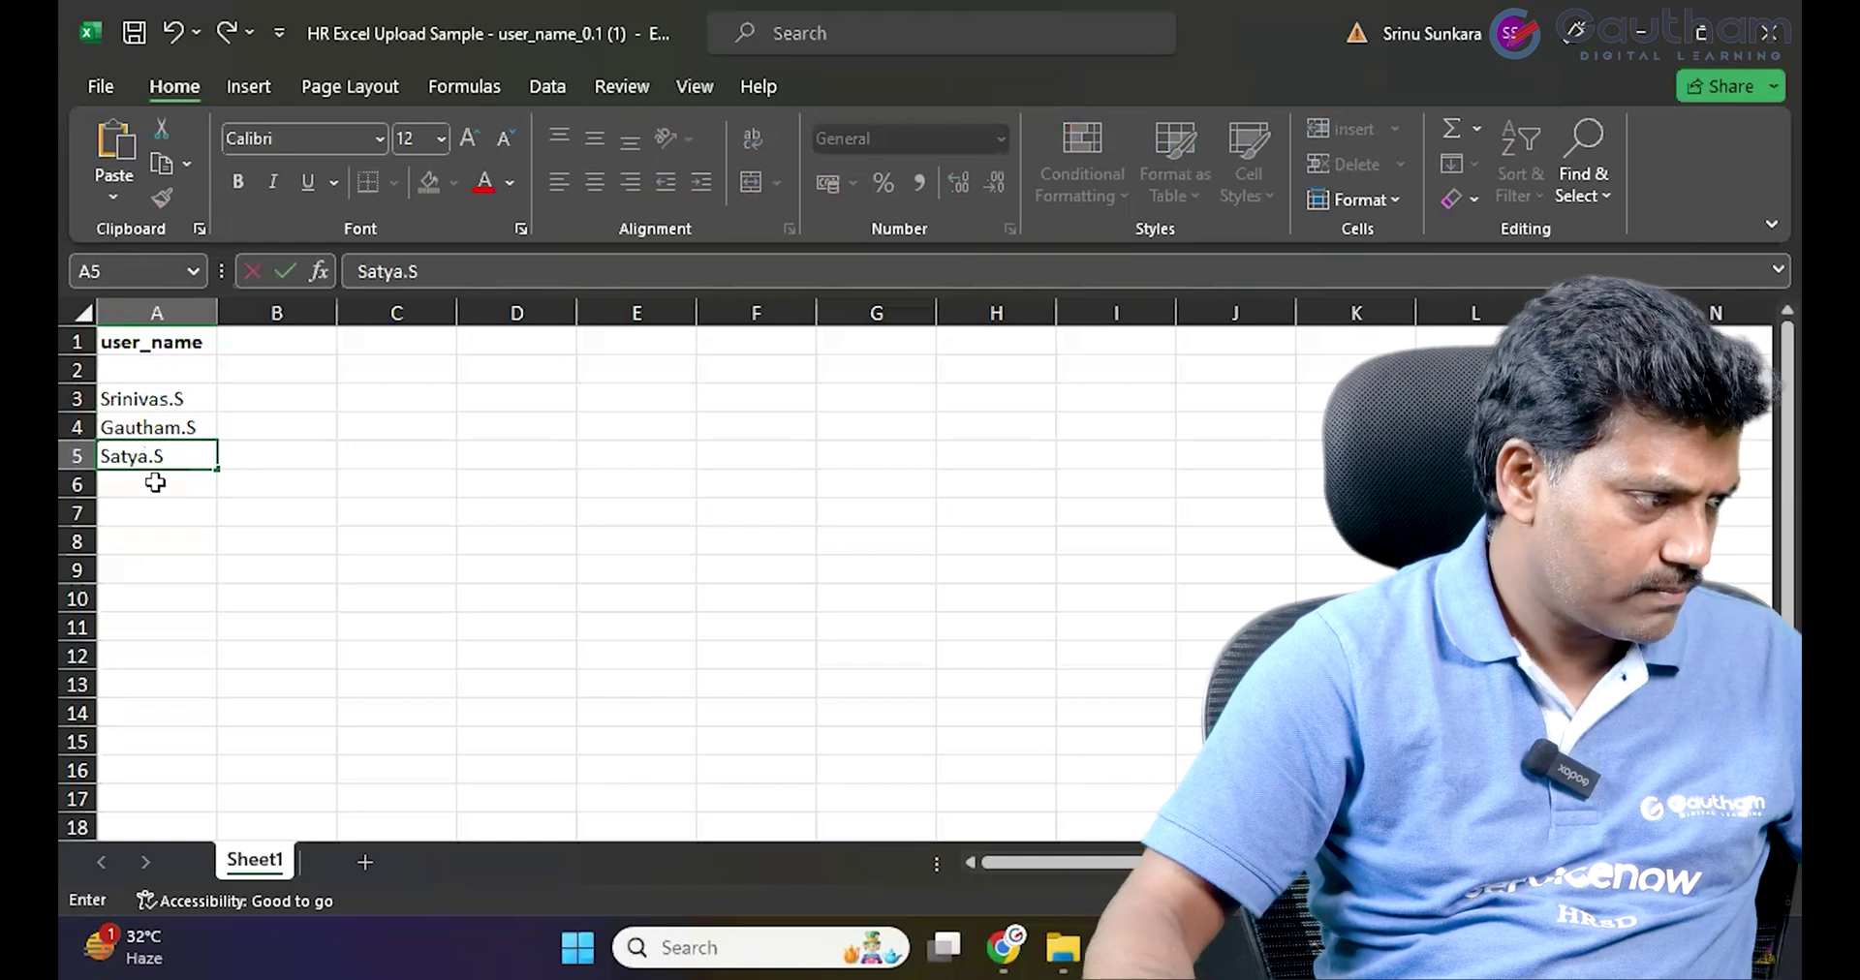
left_click(155, 483)
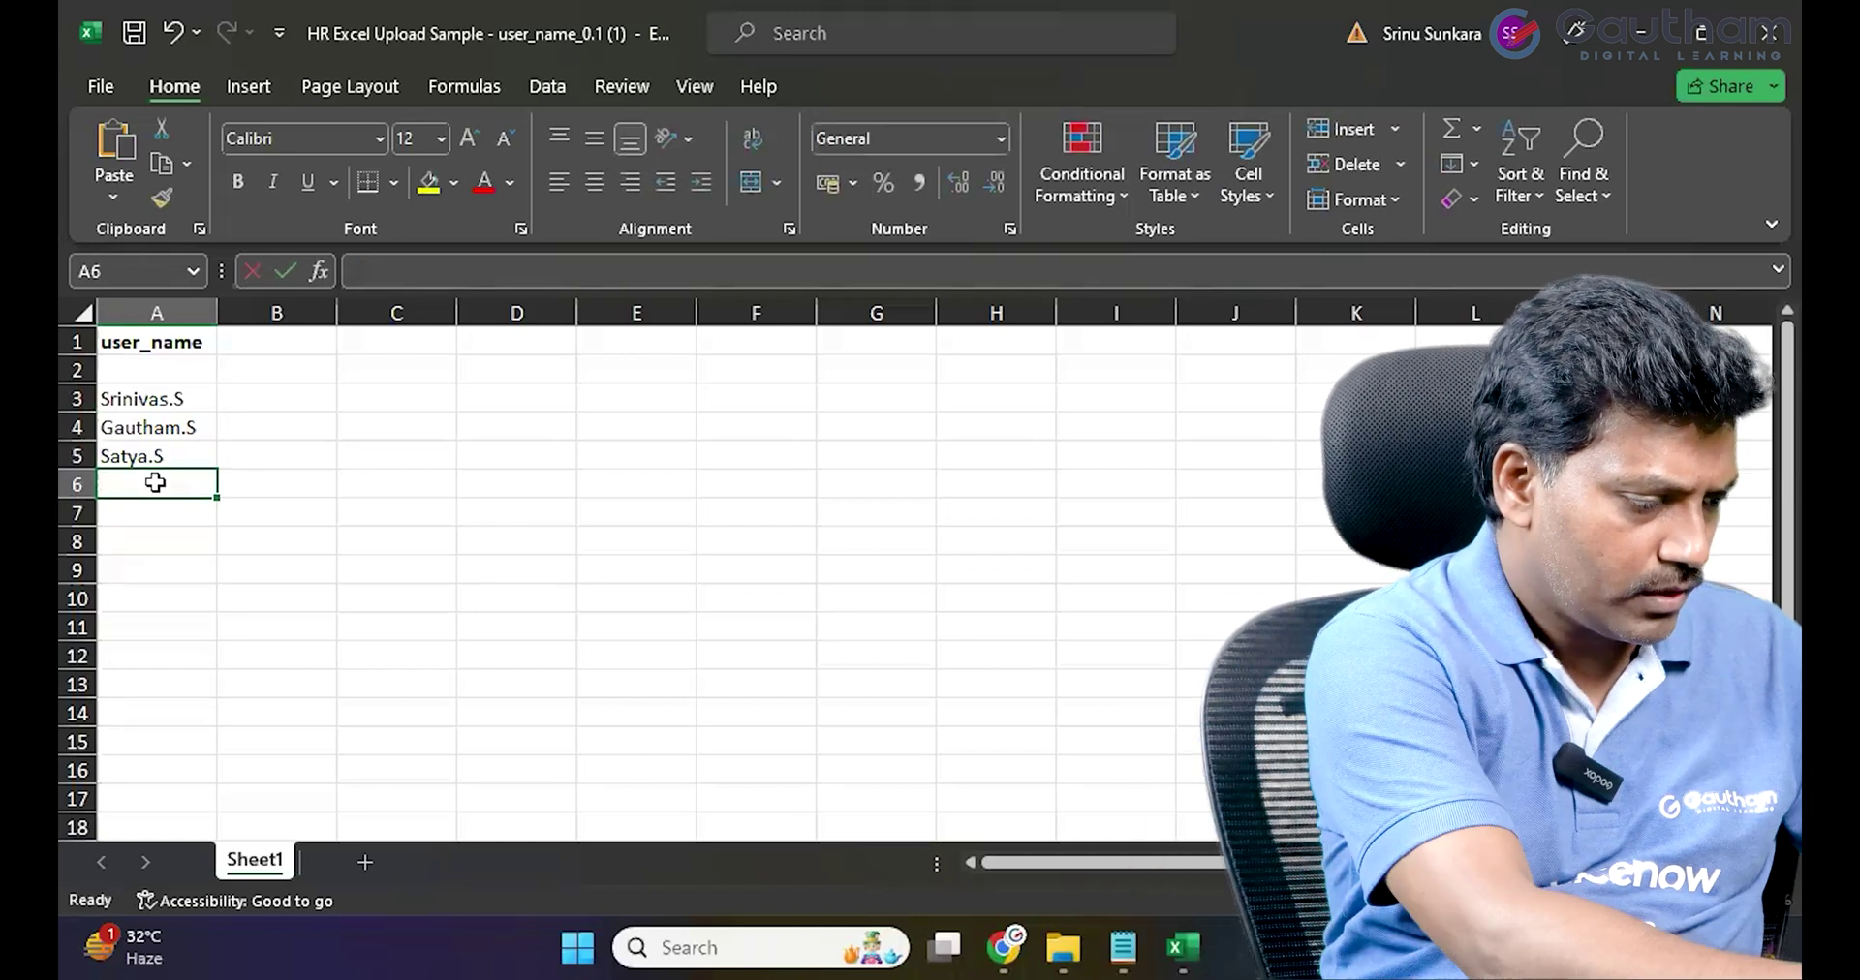
type("Rajesh.K")
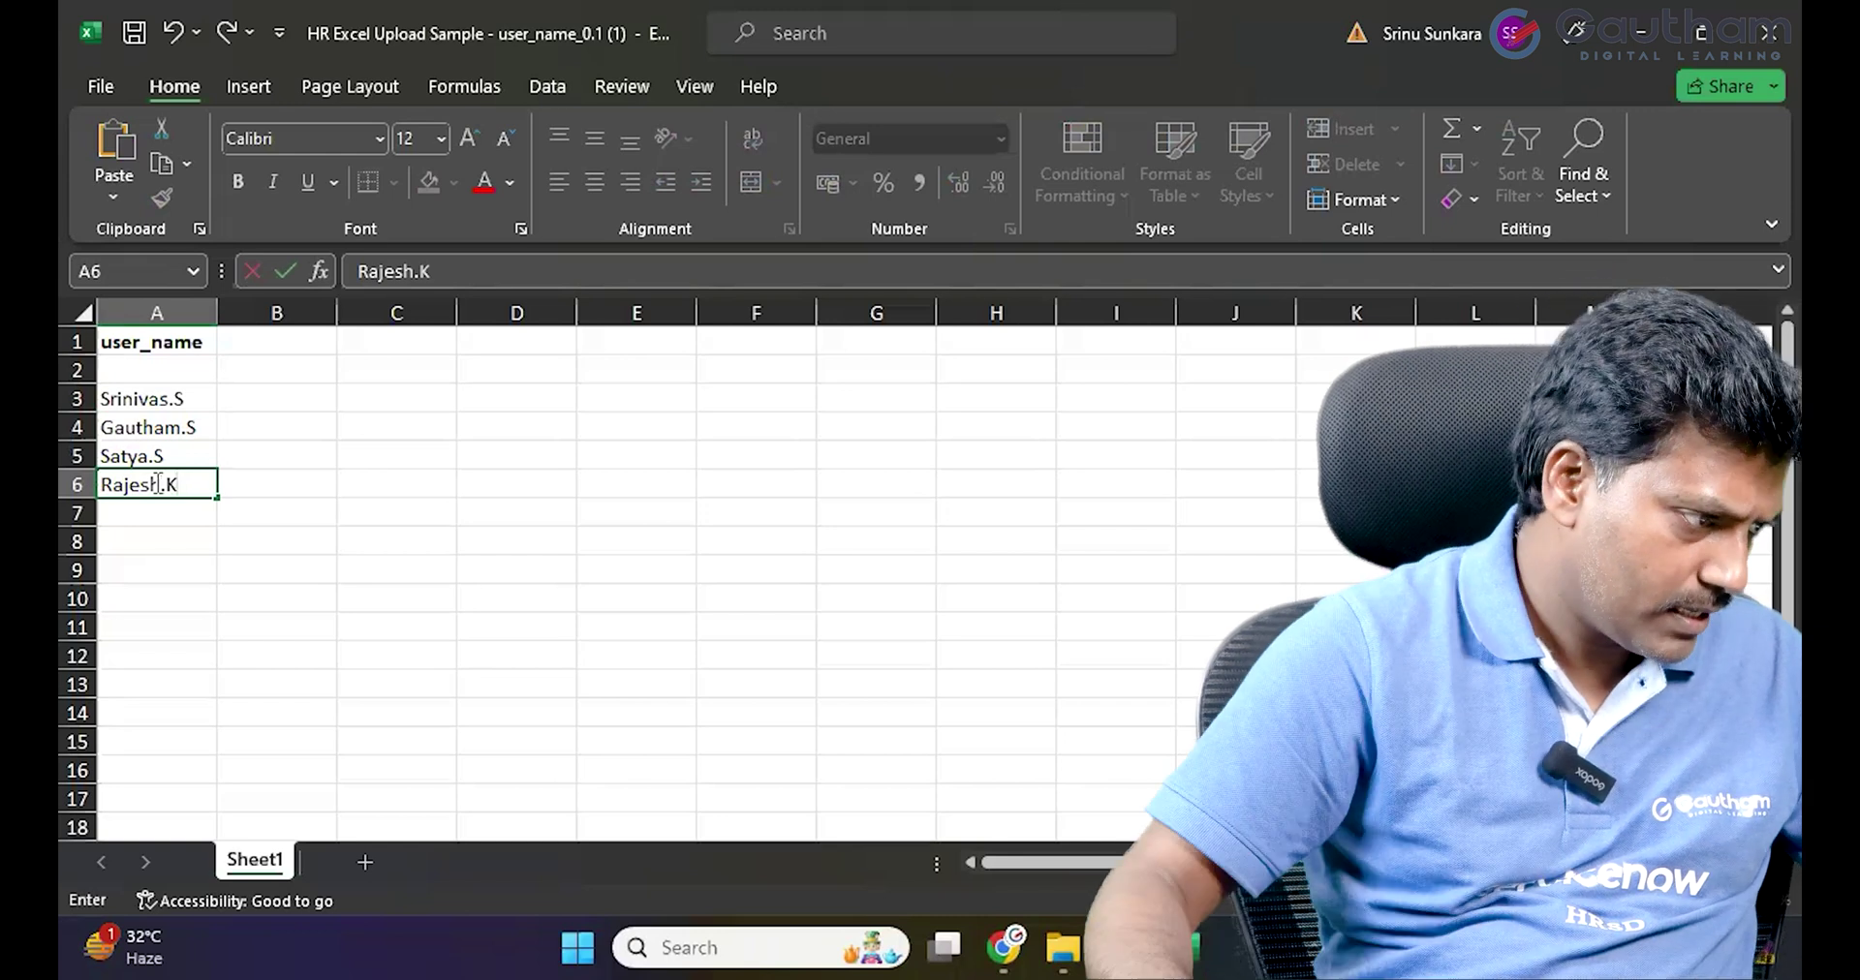
left_click(159, 511)
type("Ramesh.P")
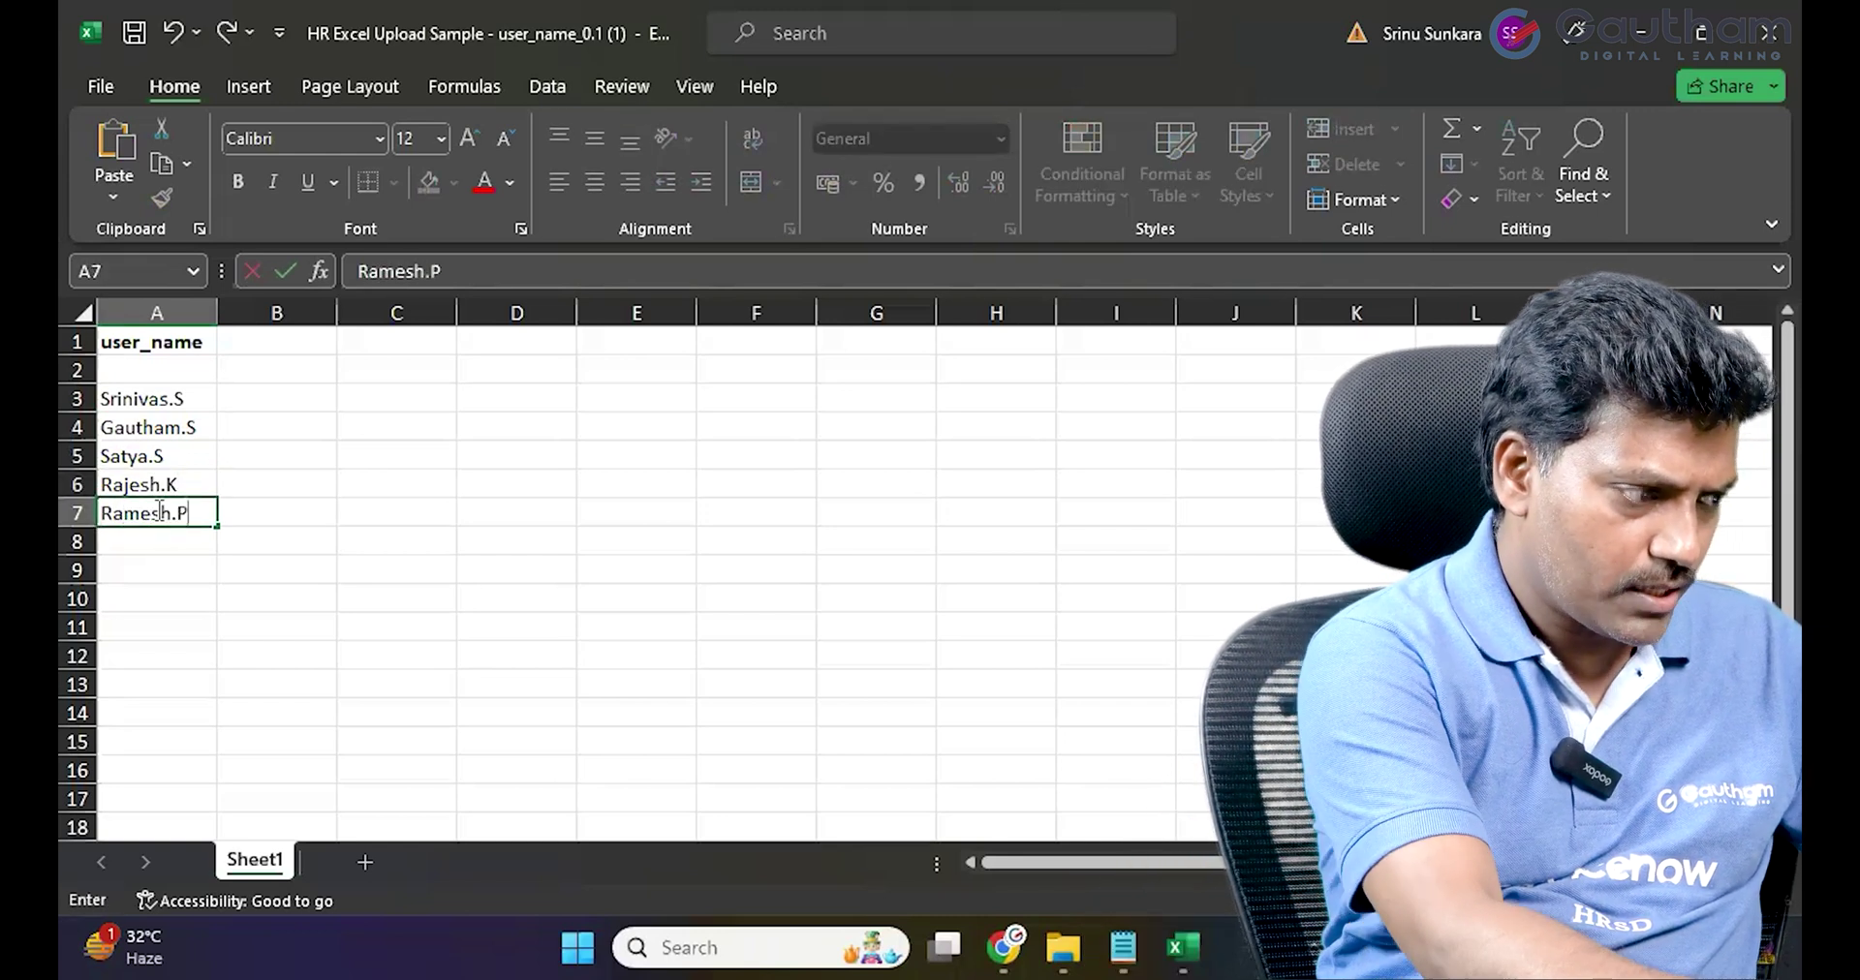
double_click(151, 549)
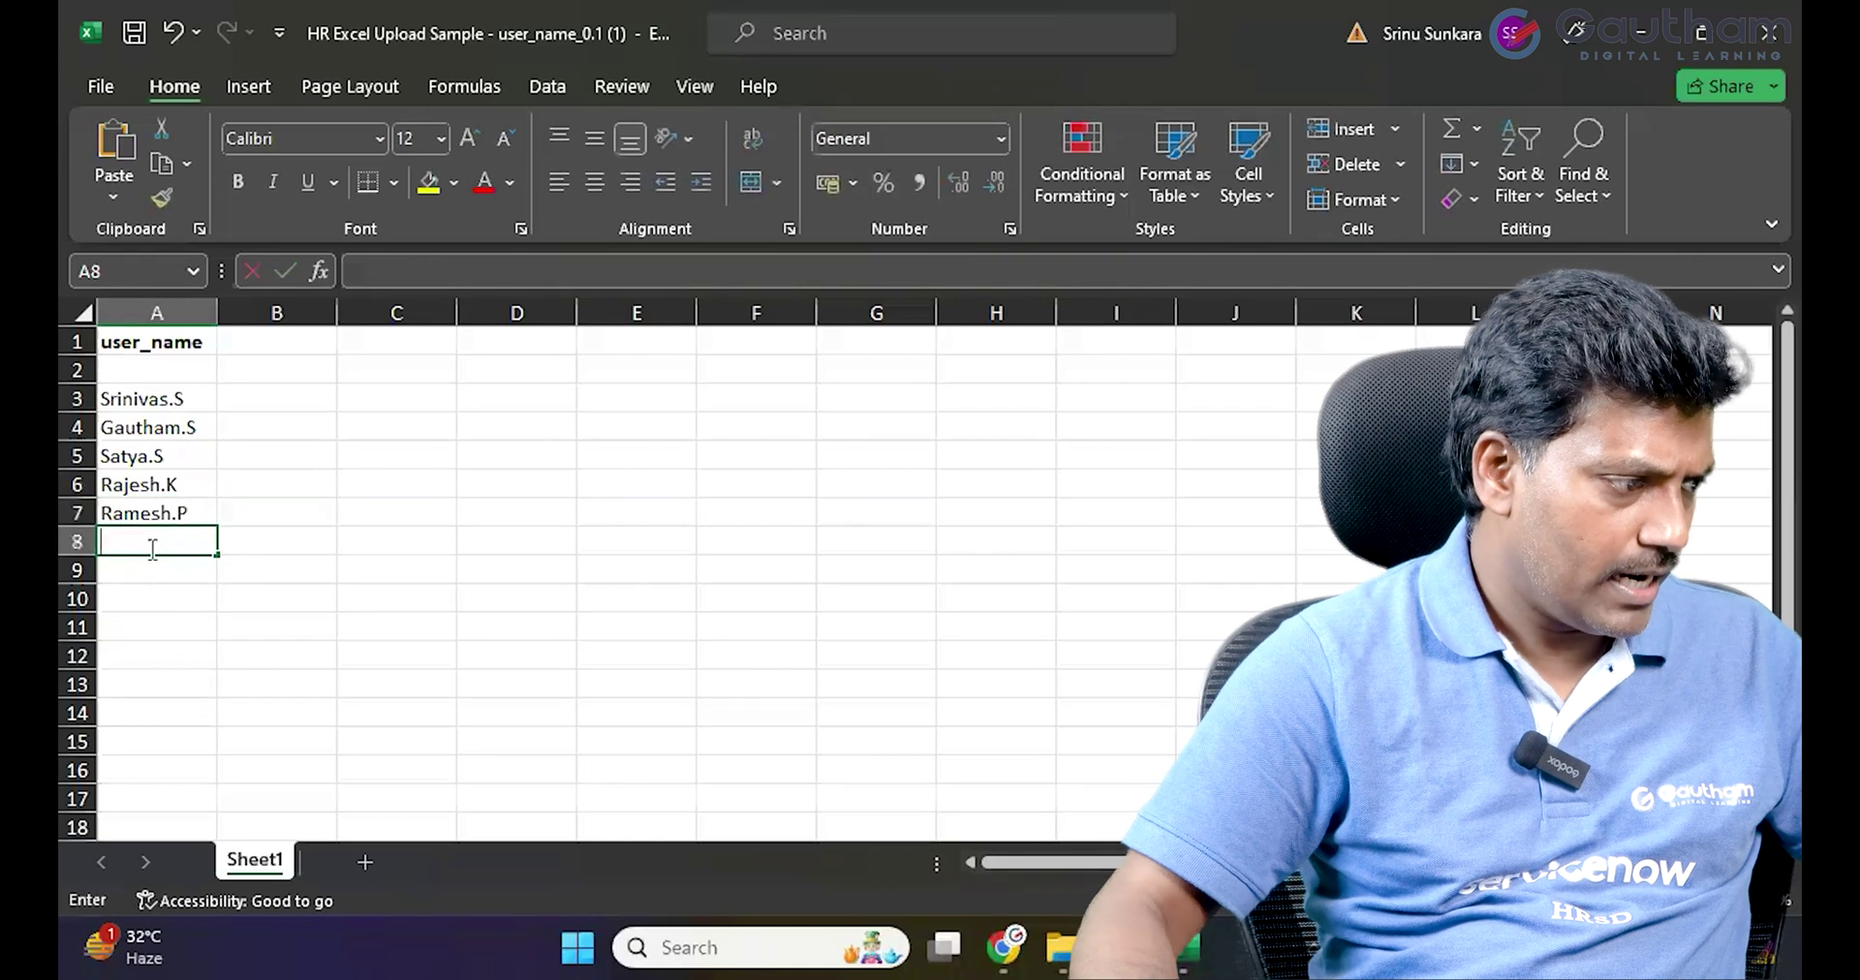
type("Ramana.B")
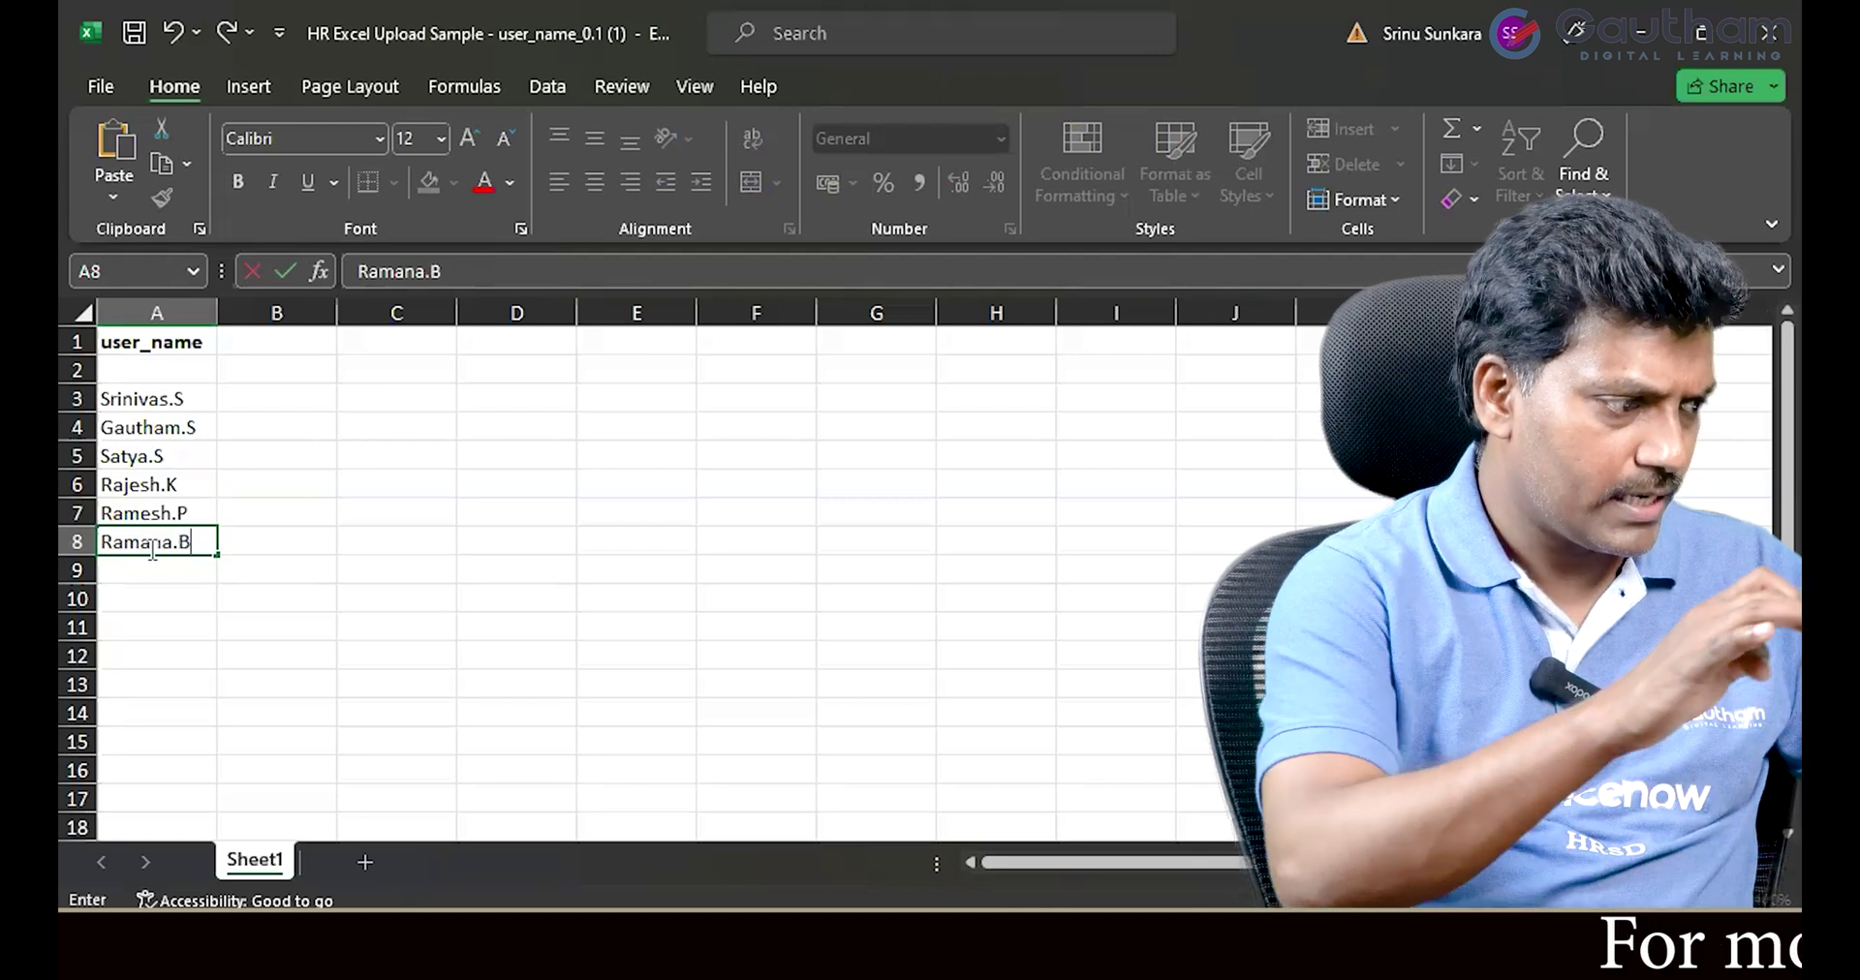
left_click(324, 540)
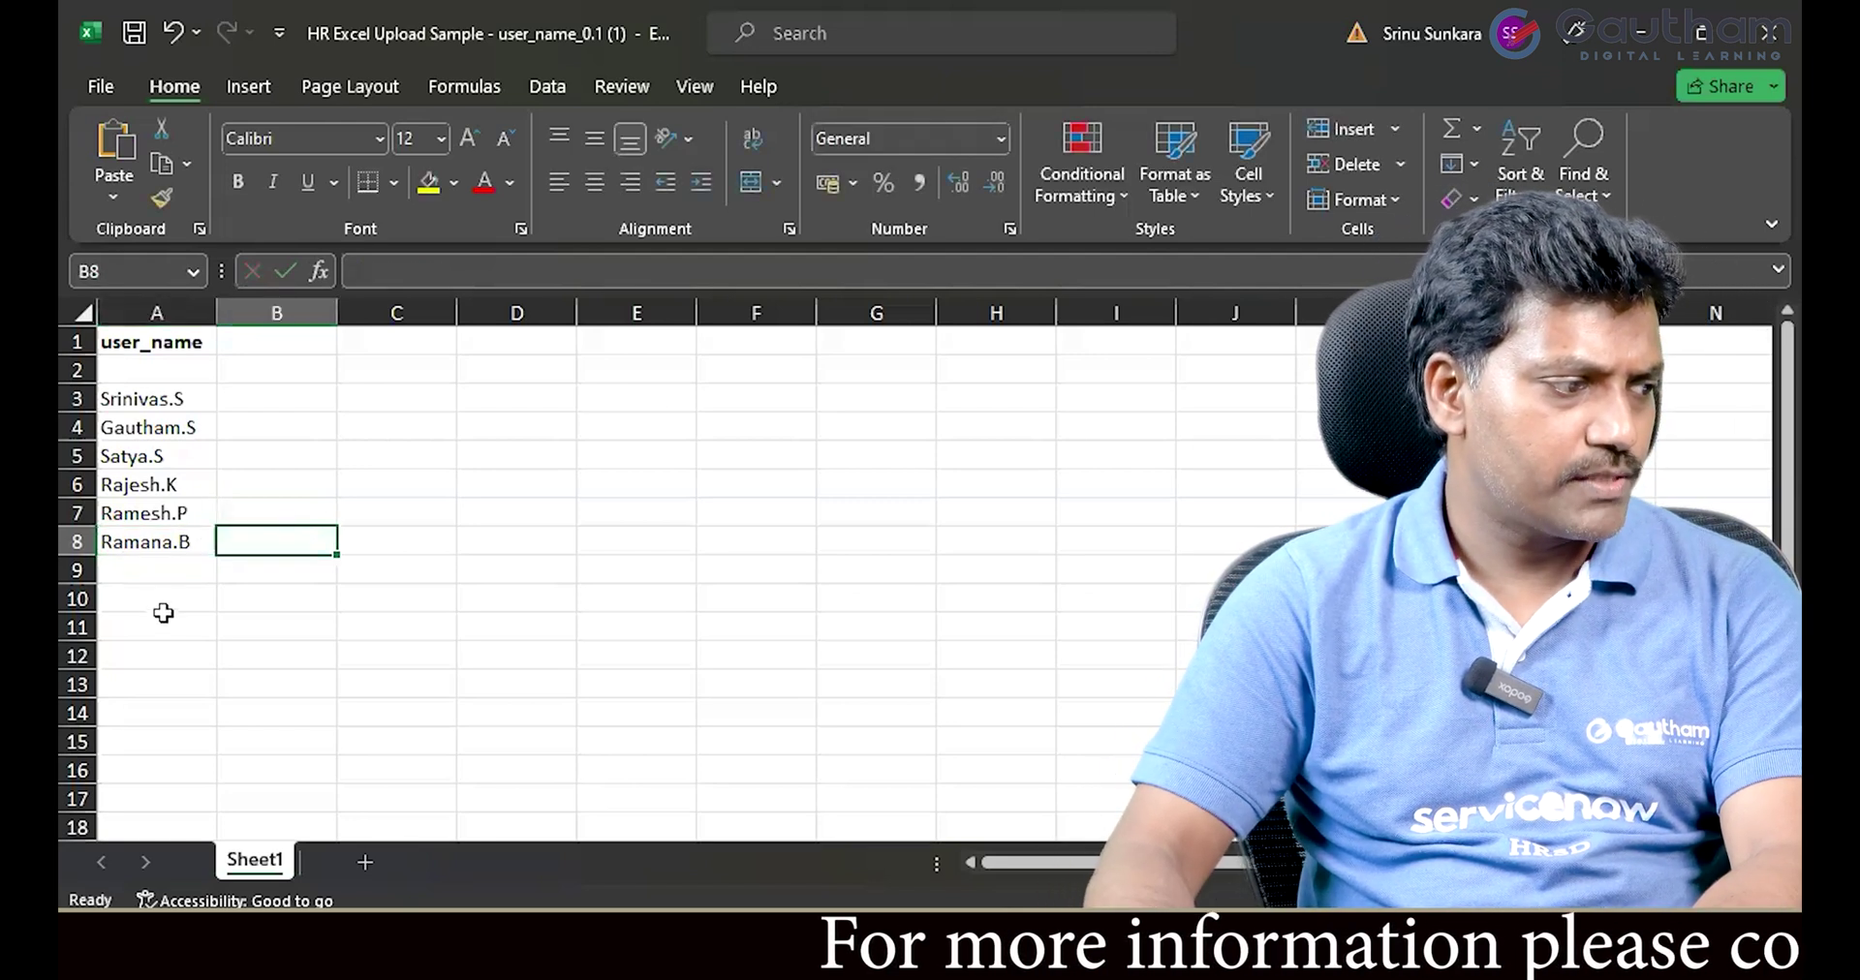
Delete the empty row 2 so the user names start directly below the user_name header.
right_click(78, 369)
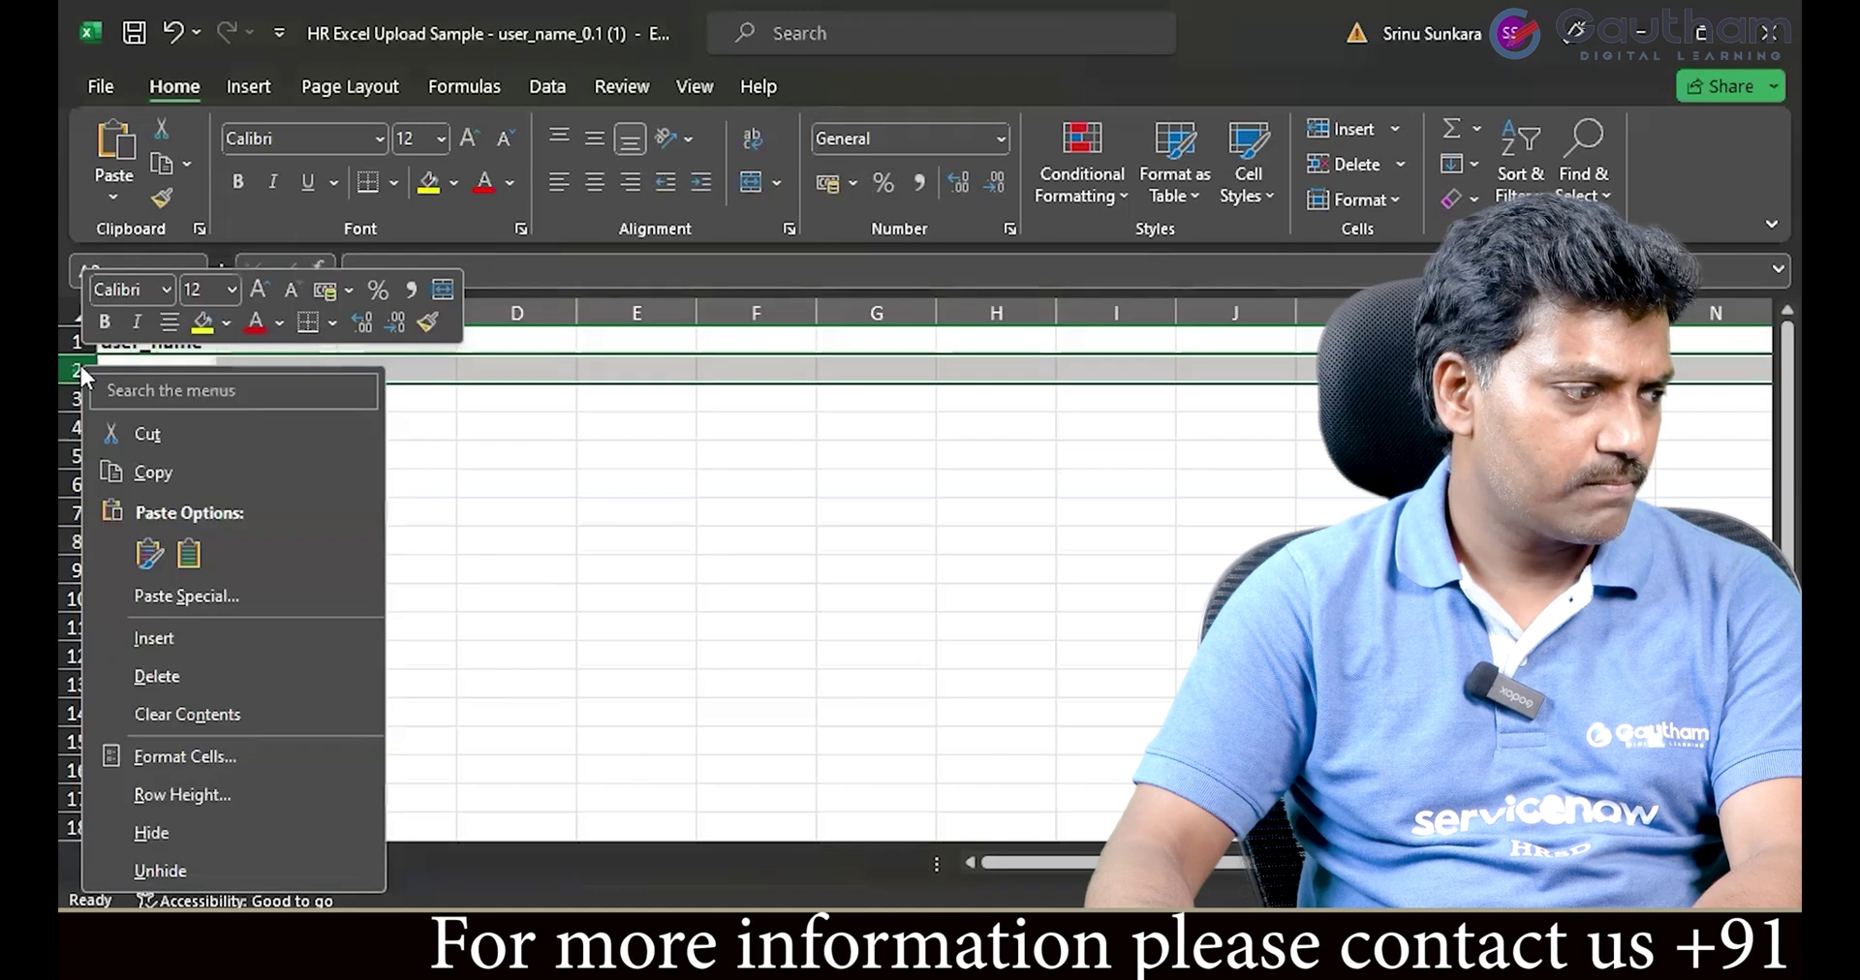
left_click(163, 429)
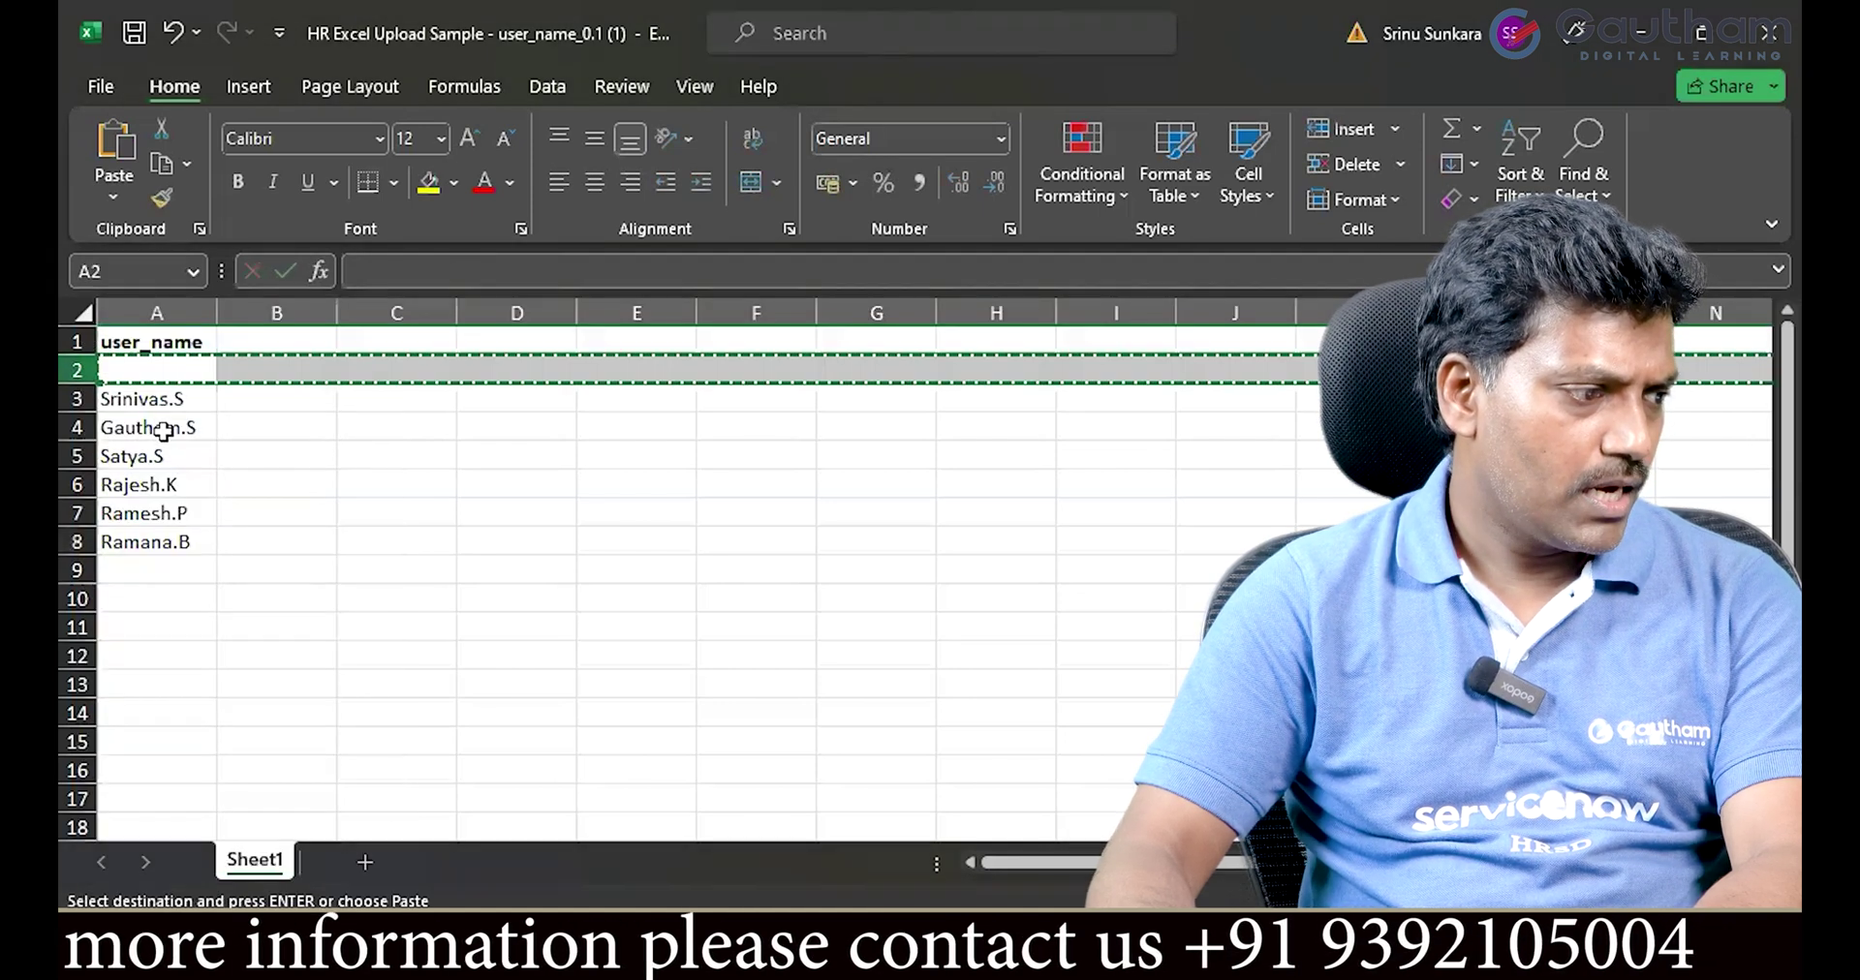
right_click(80, 371)
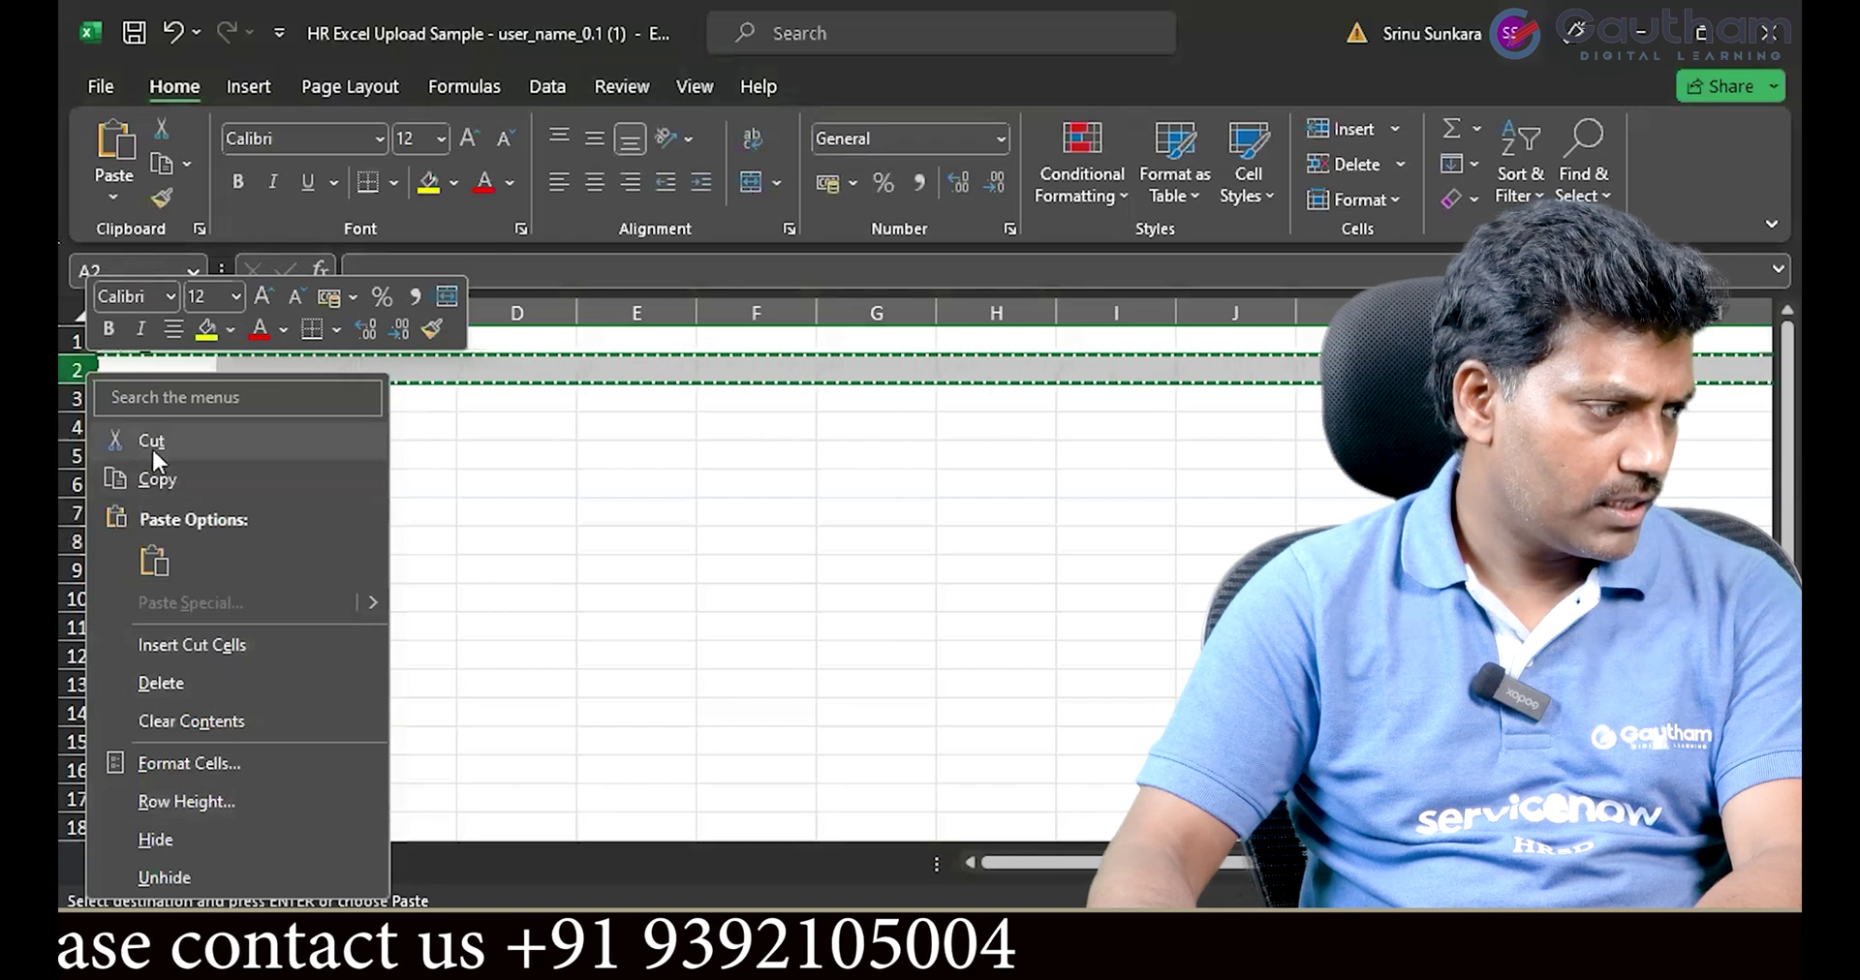
left_click(208, 684)
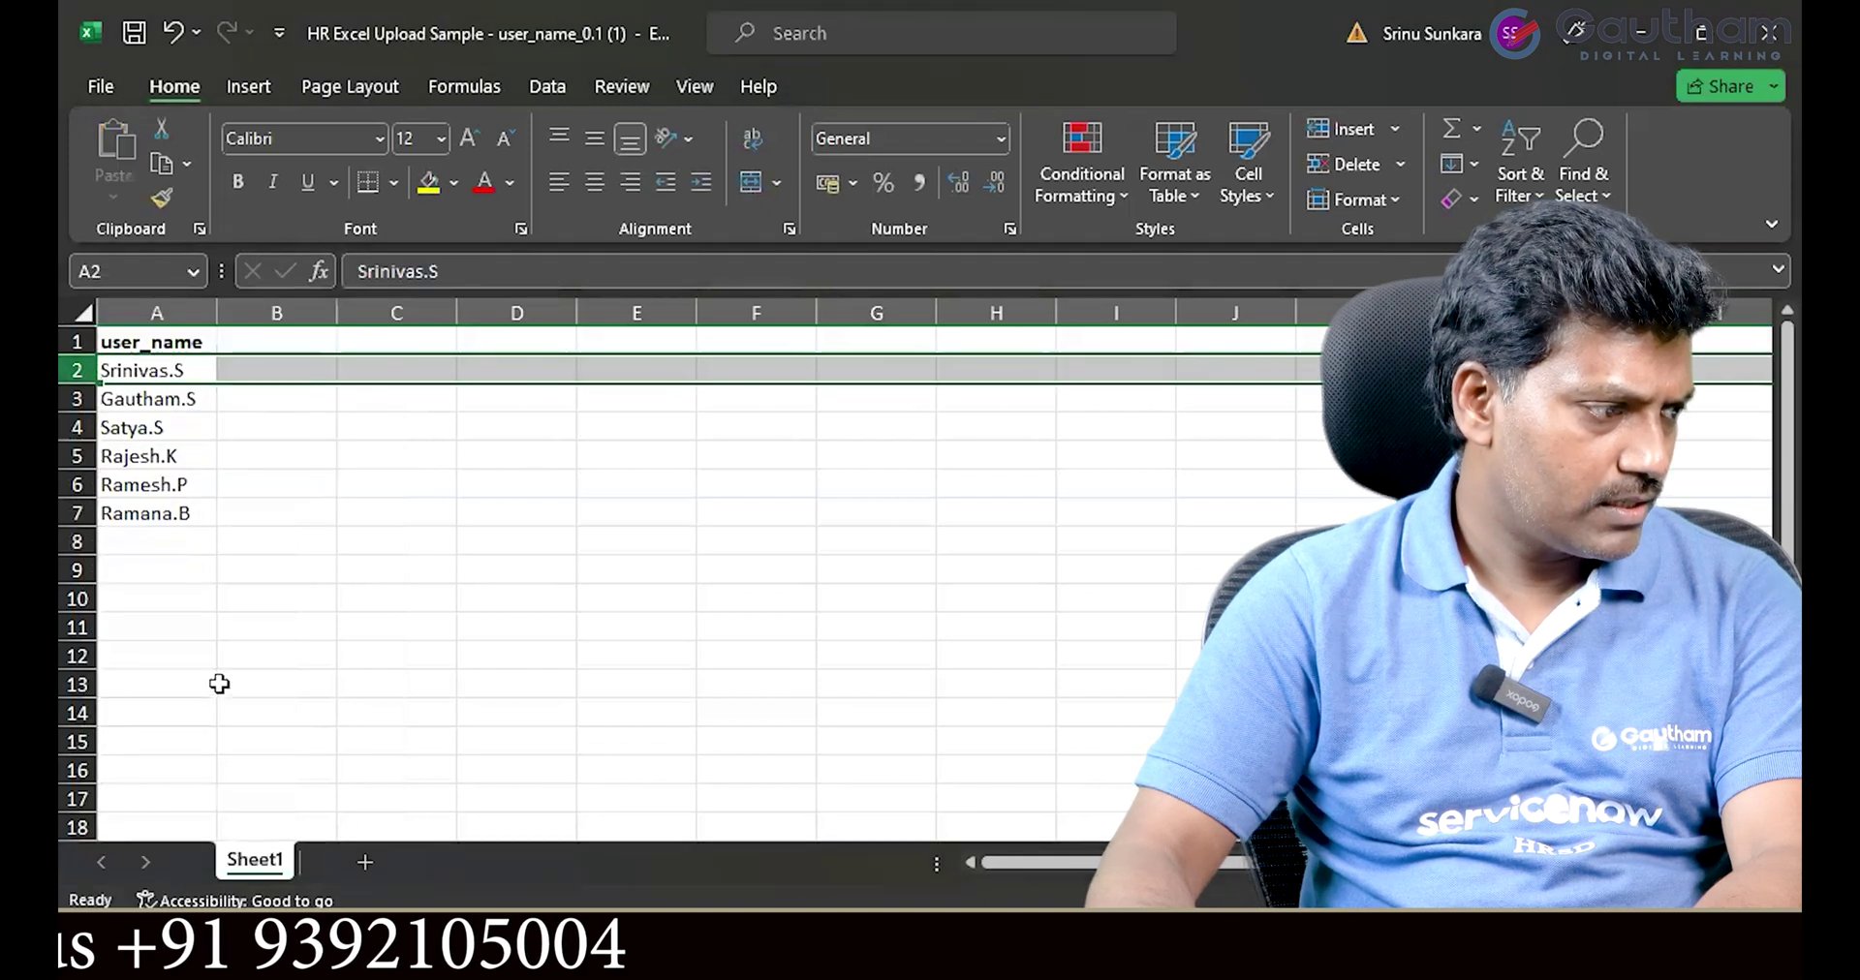
left_click(464, 622)
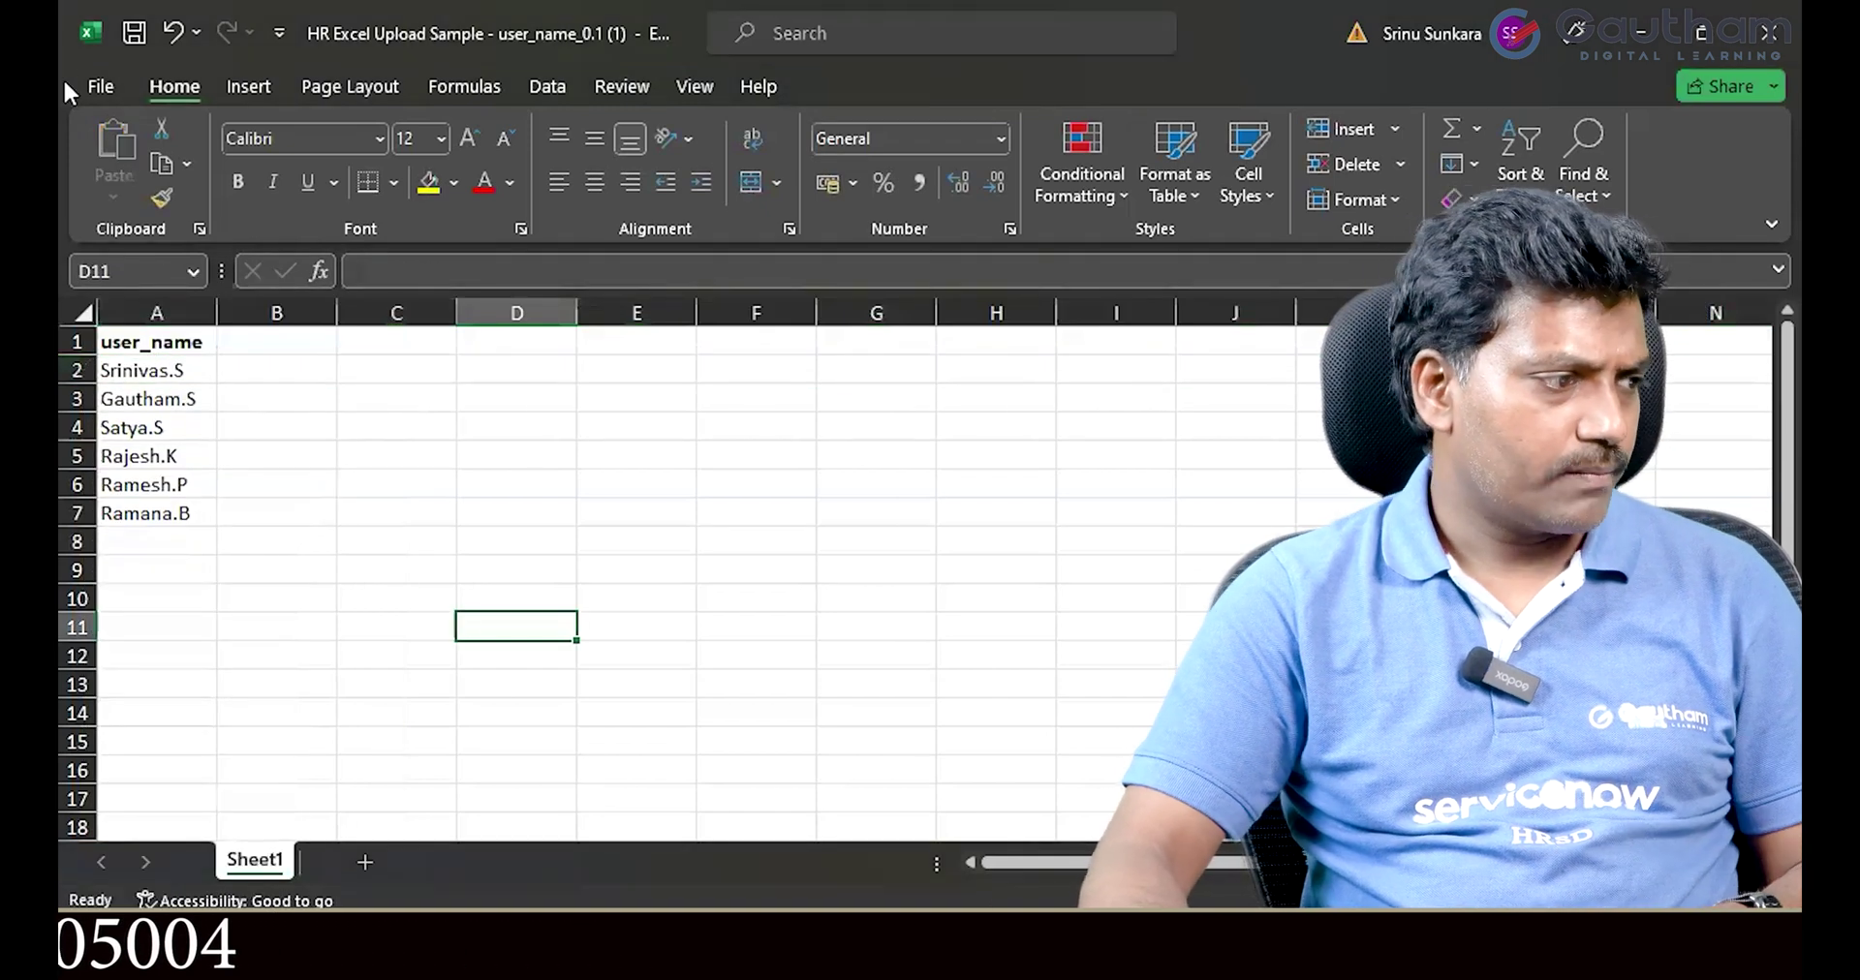
left_click(98, 88)
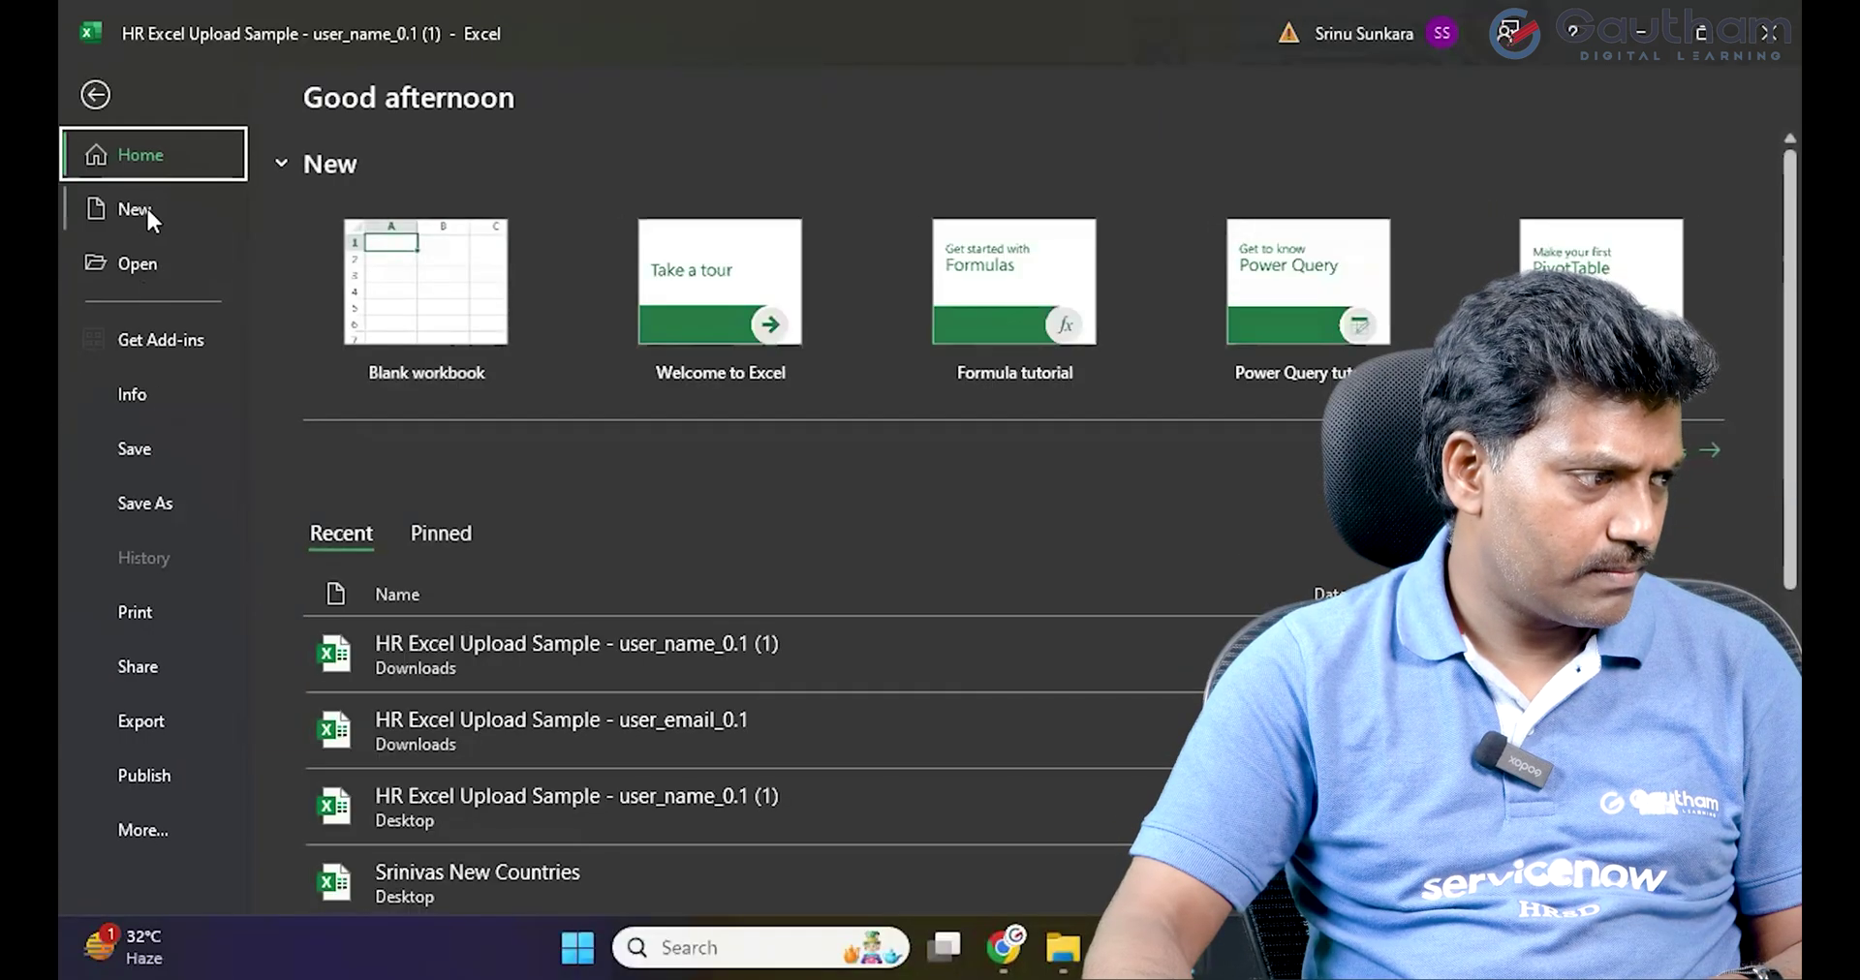
key("Escape")
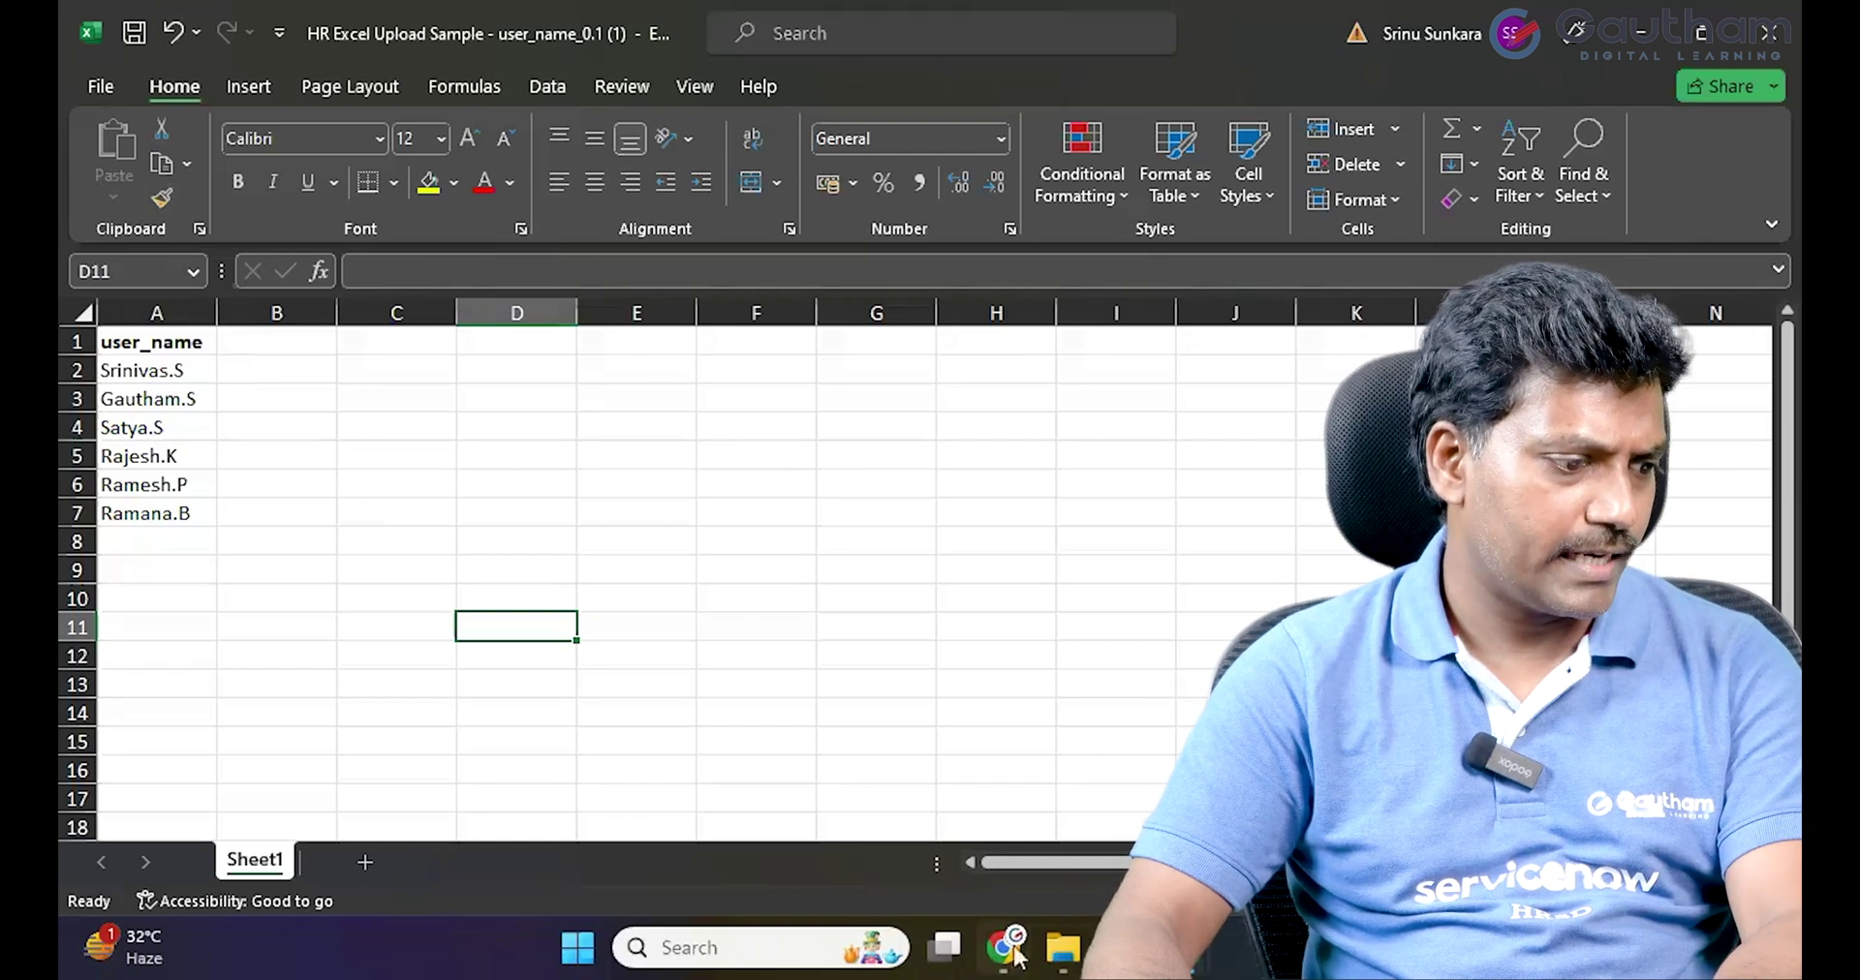
Switch back to the ServiceNow user segment form and upload the HR Excel Upload Sample - user_name_0.1 (1) workbook from Downloads.
mouse_move(1004, 948)
left_click(852, 804)
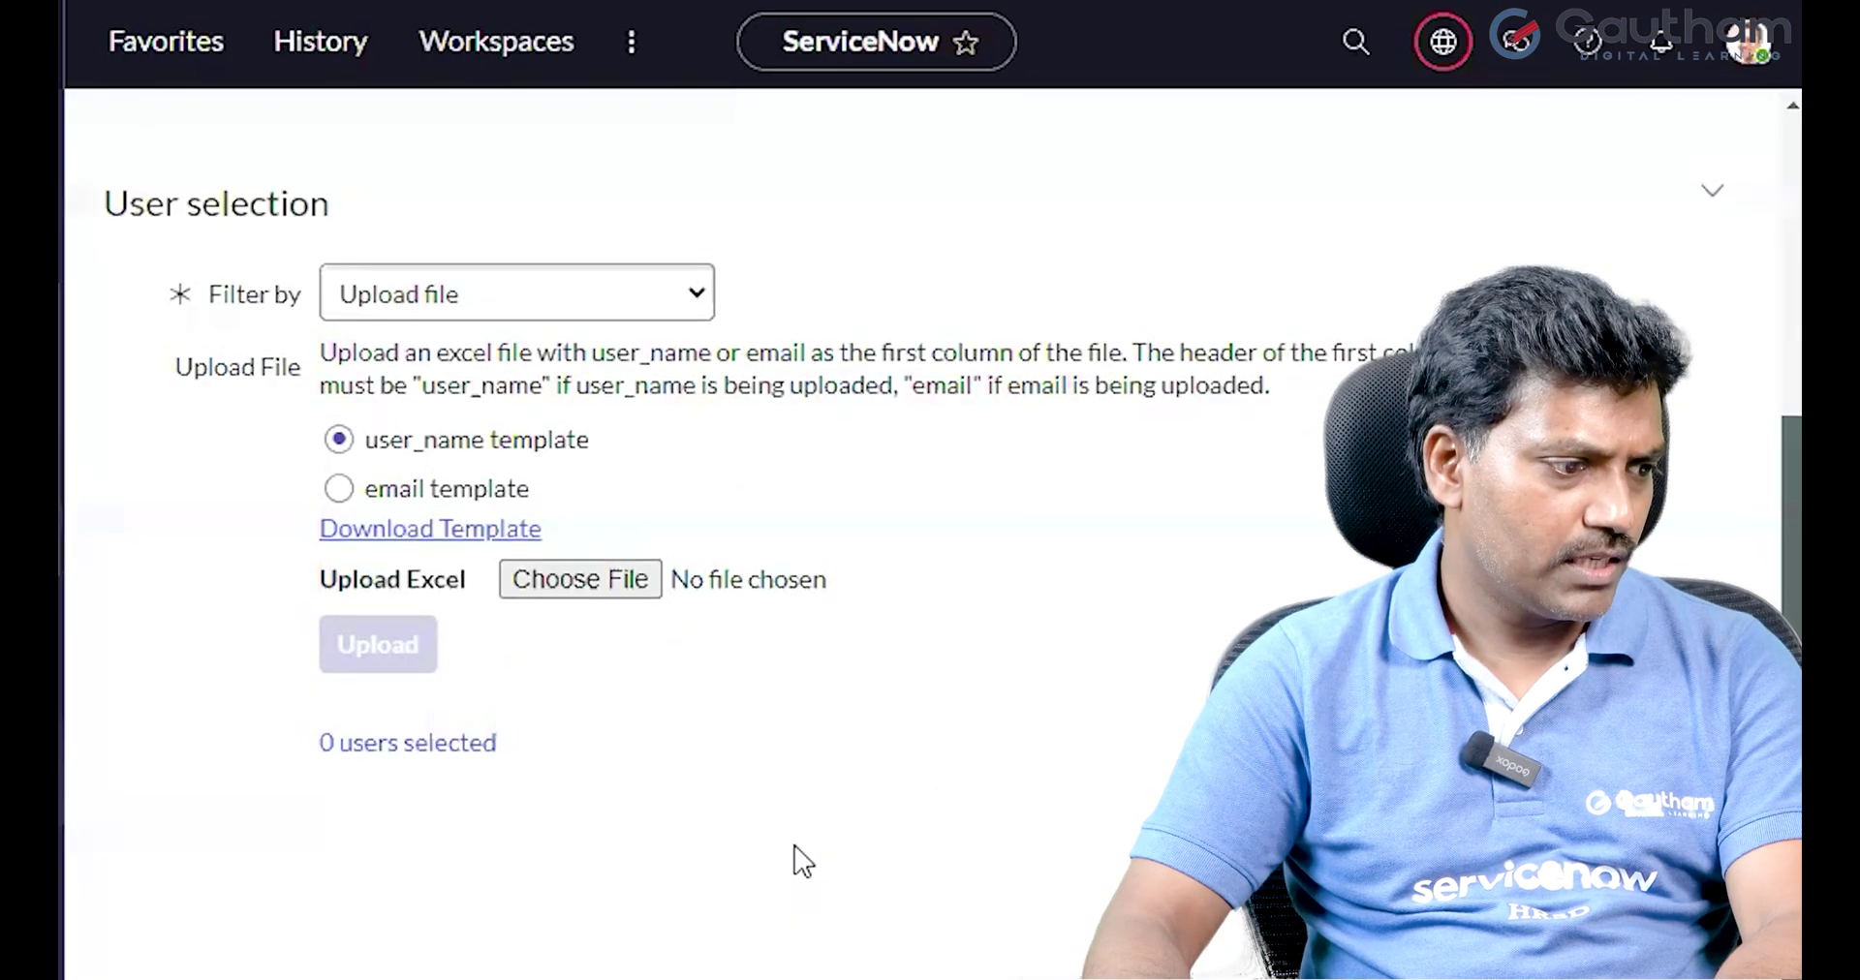
scroll(792, 859, "up", 5)
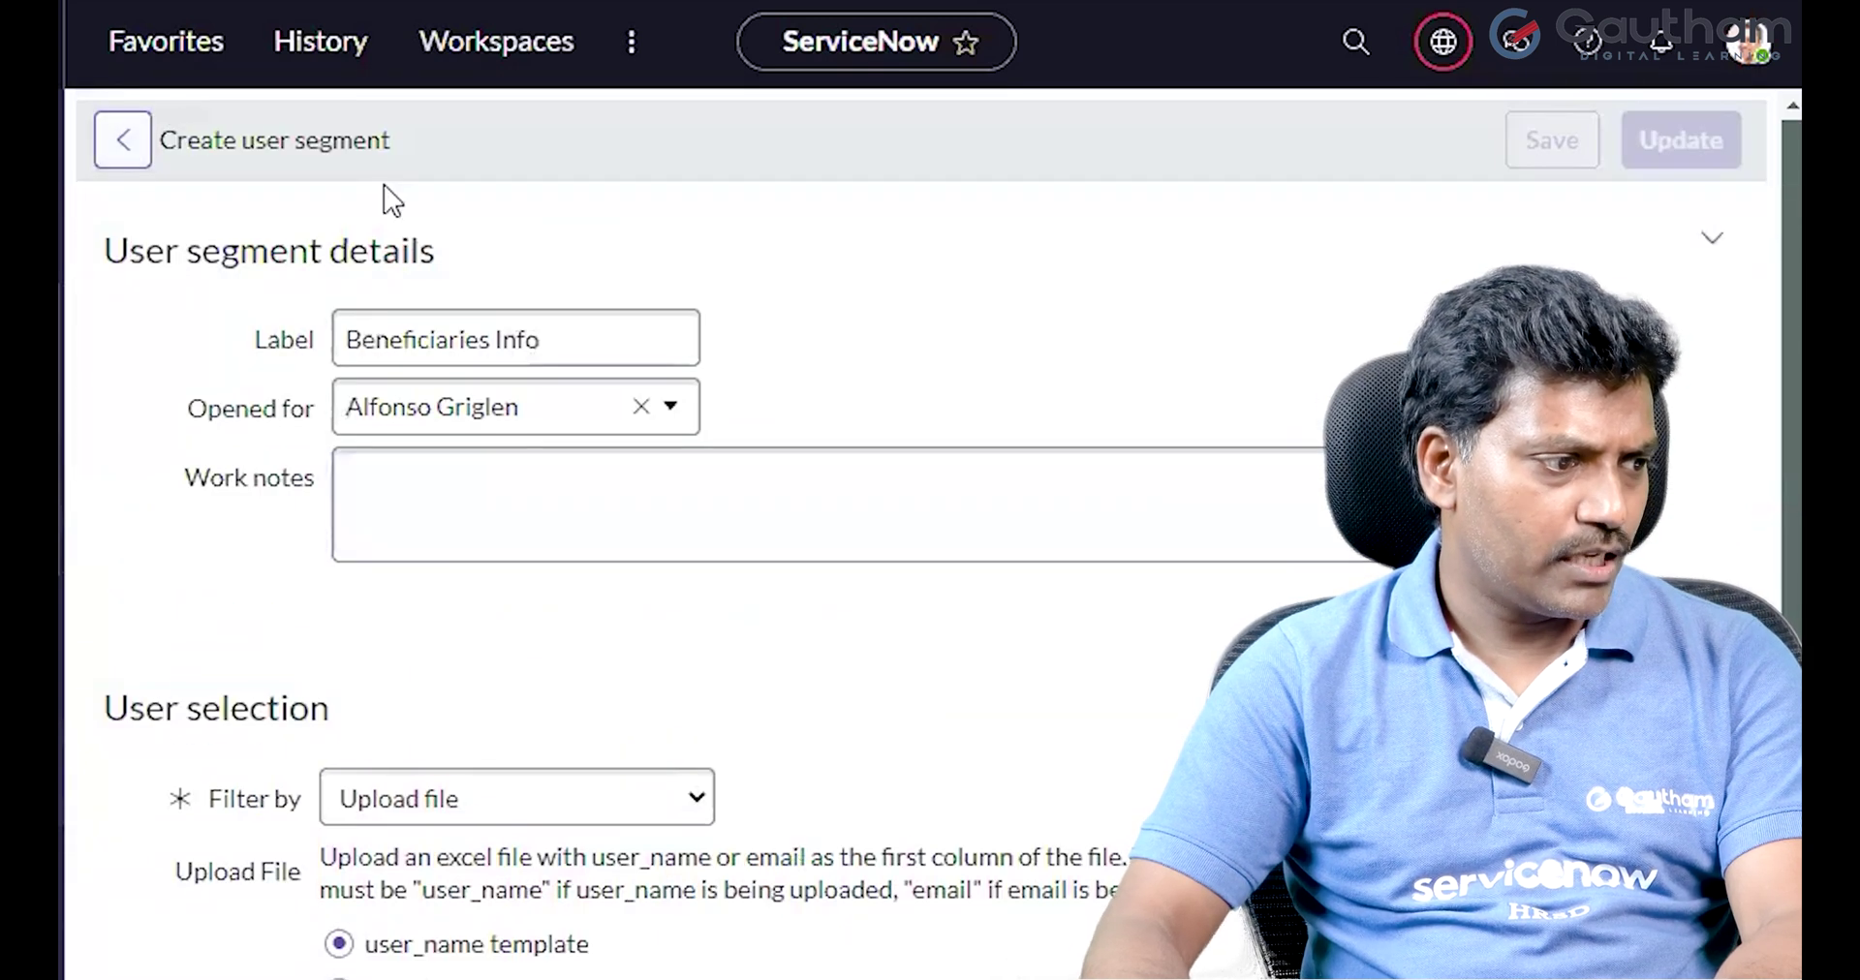
scroll(569, 577, "down", 4)
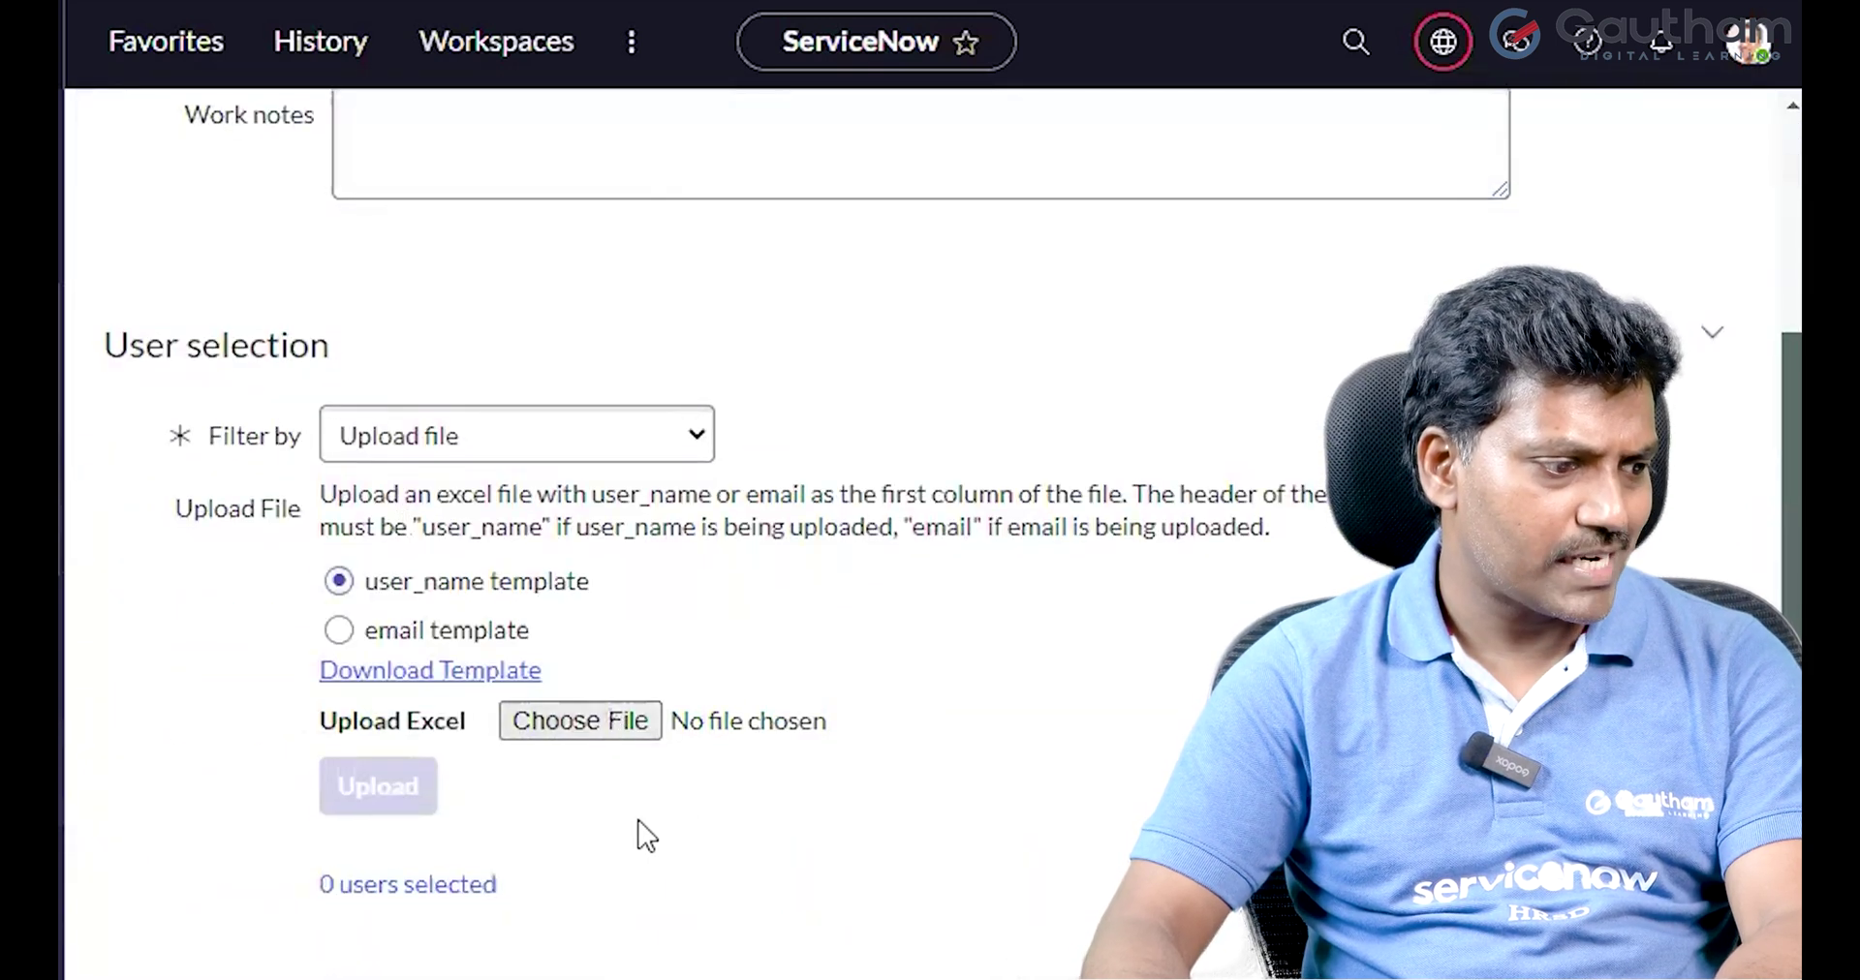
left_click(591, 727)
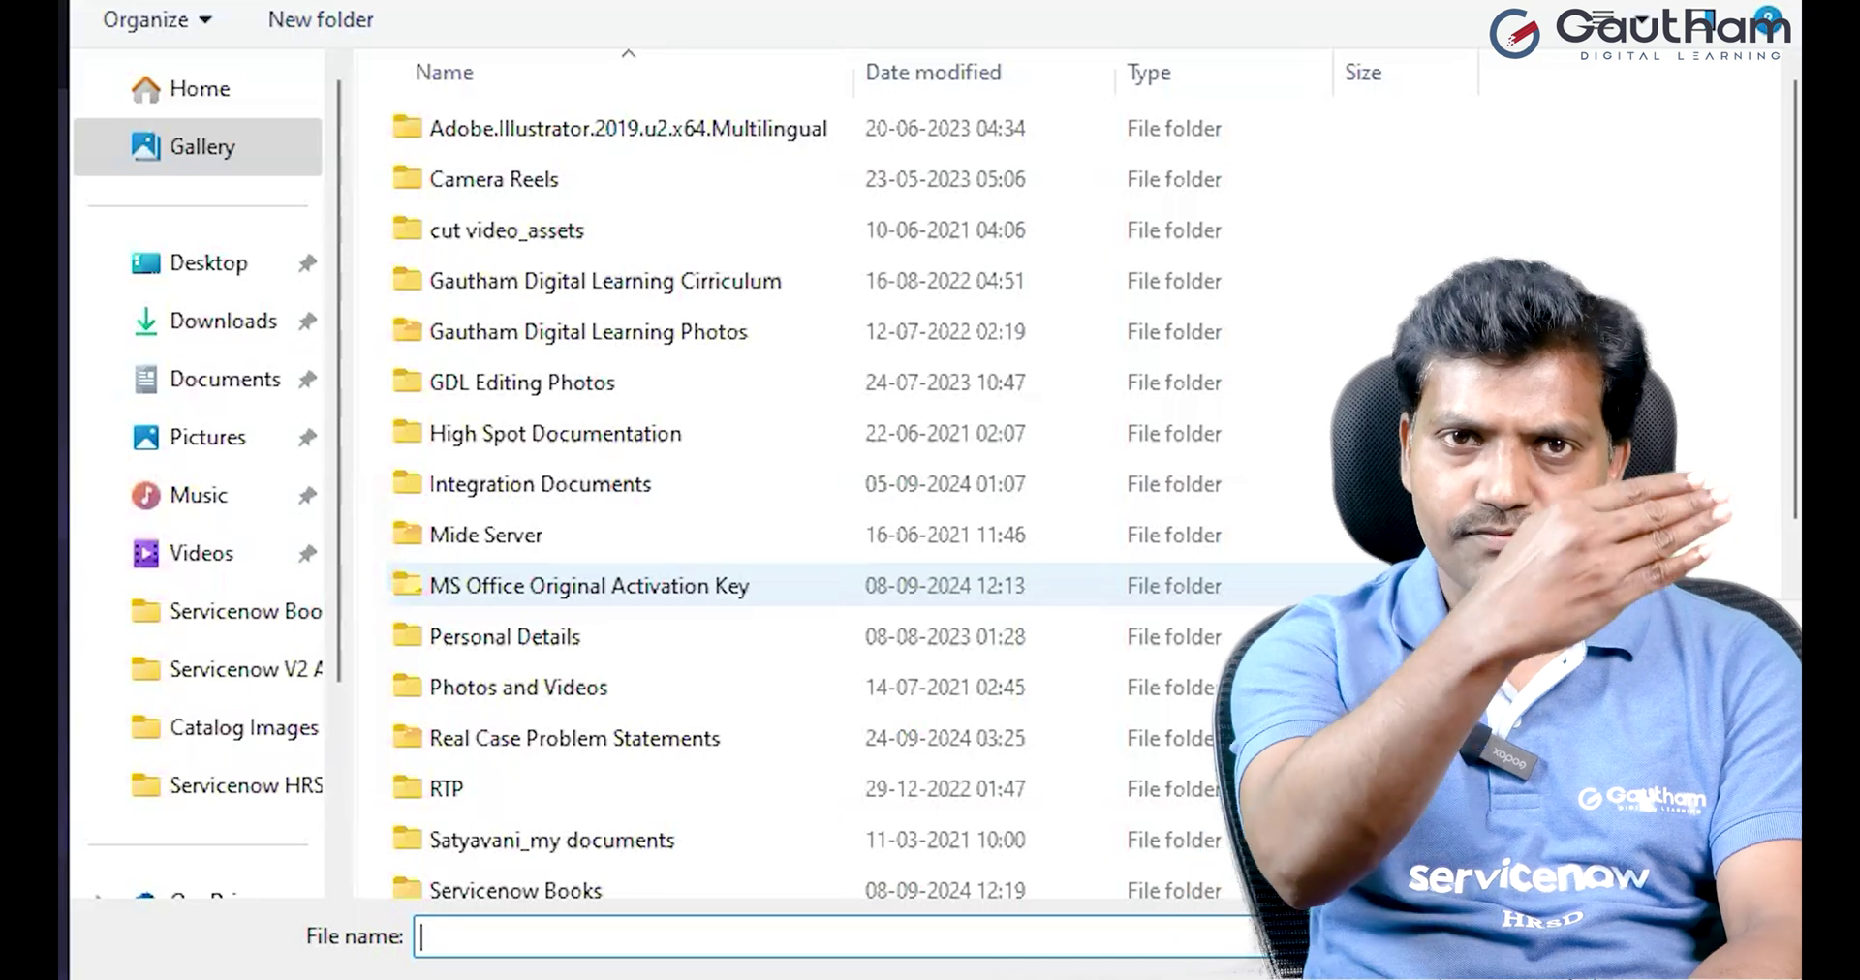
left_click(209, 266)
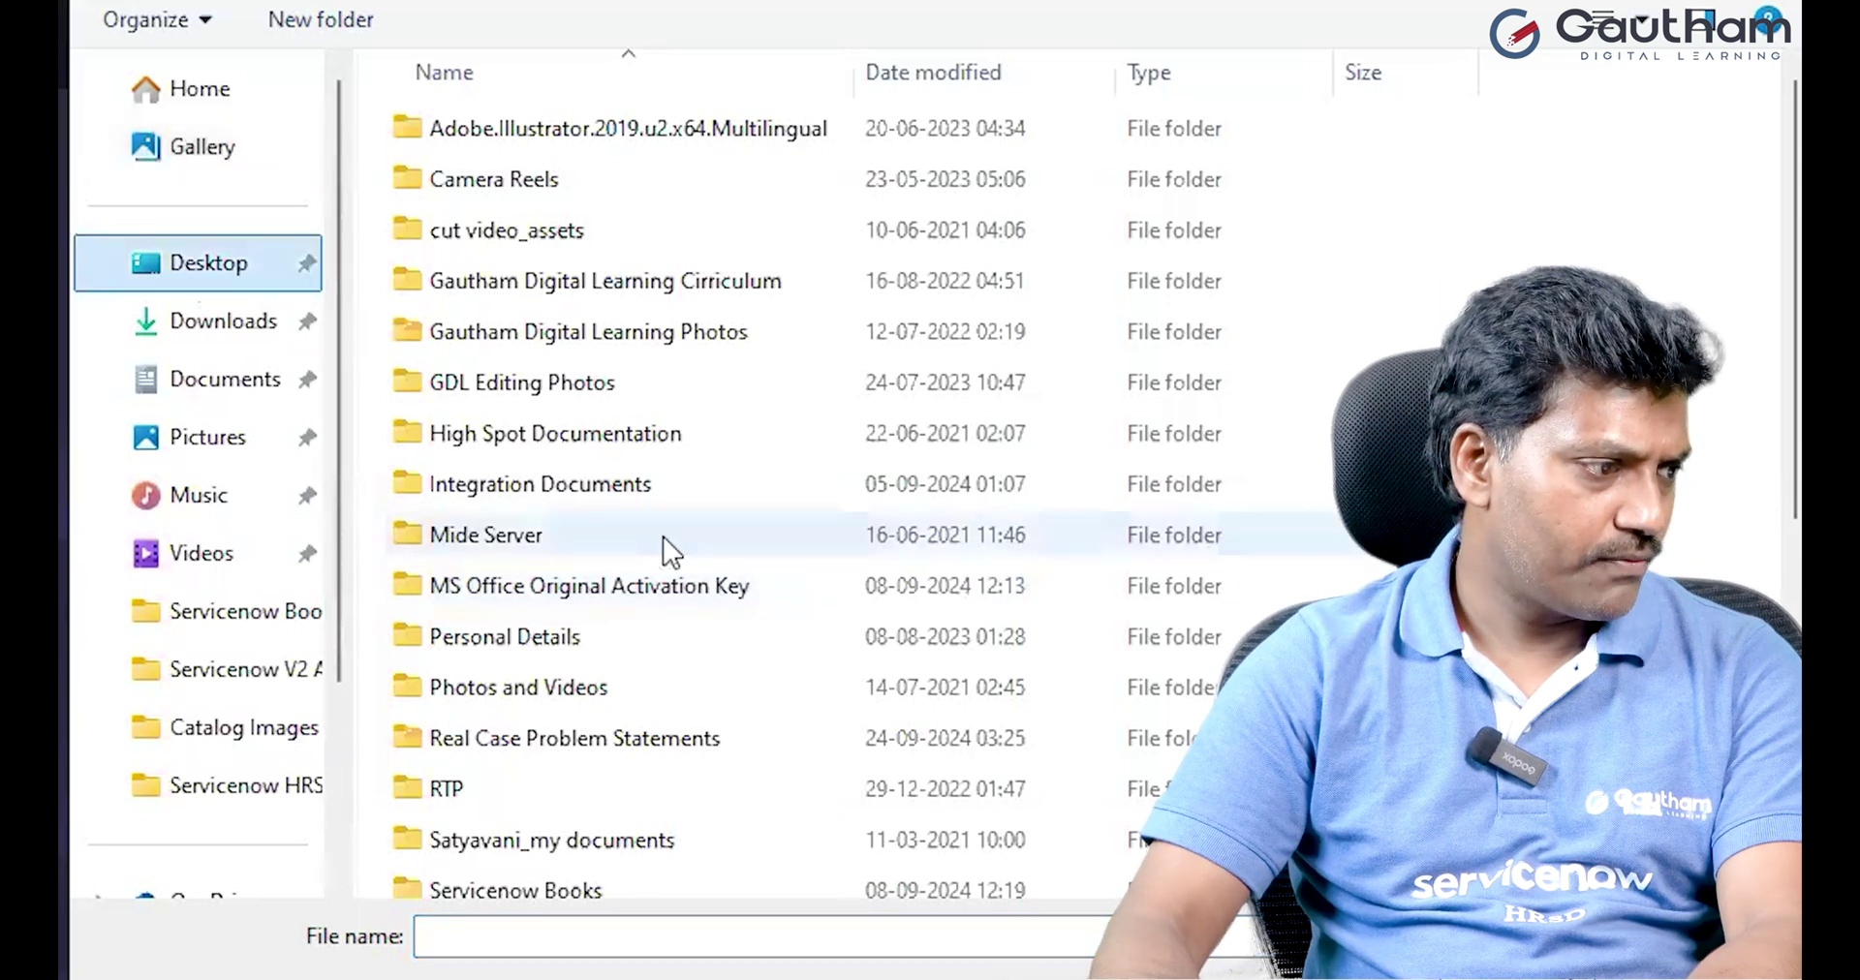
left_click(162, 328)
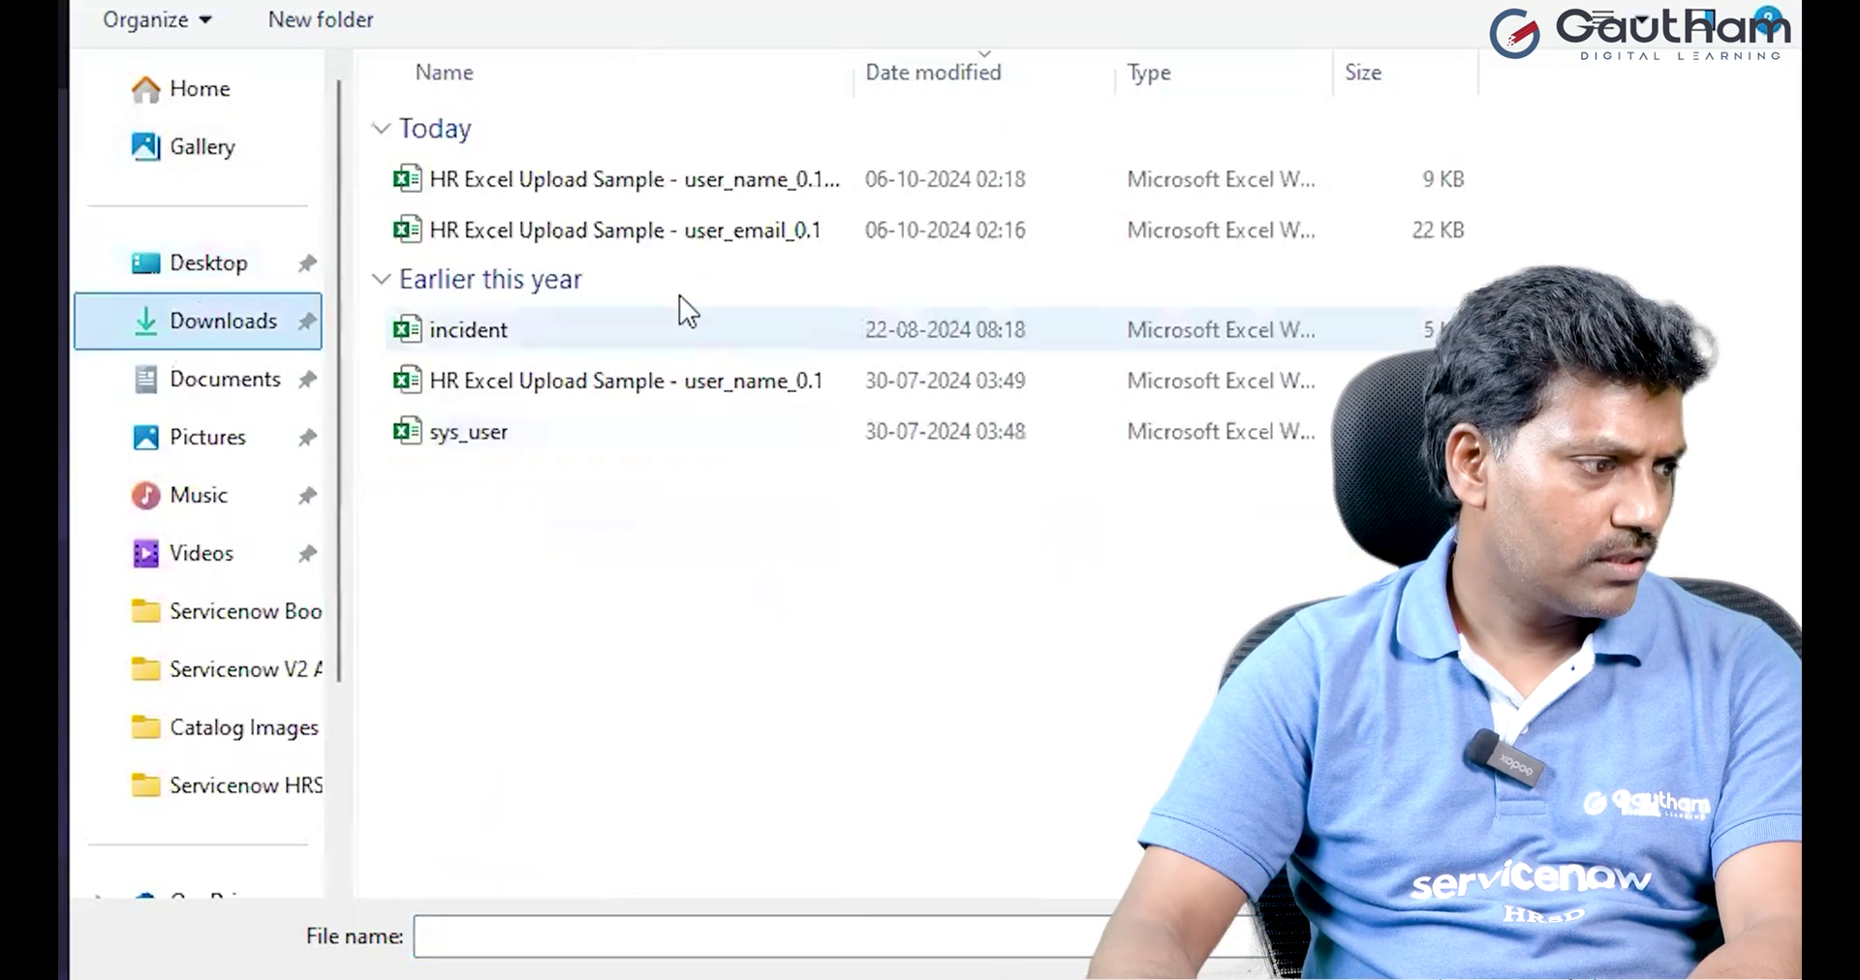
left_click(631, 184)
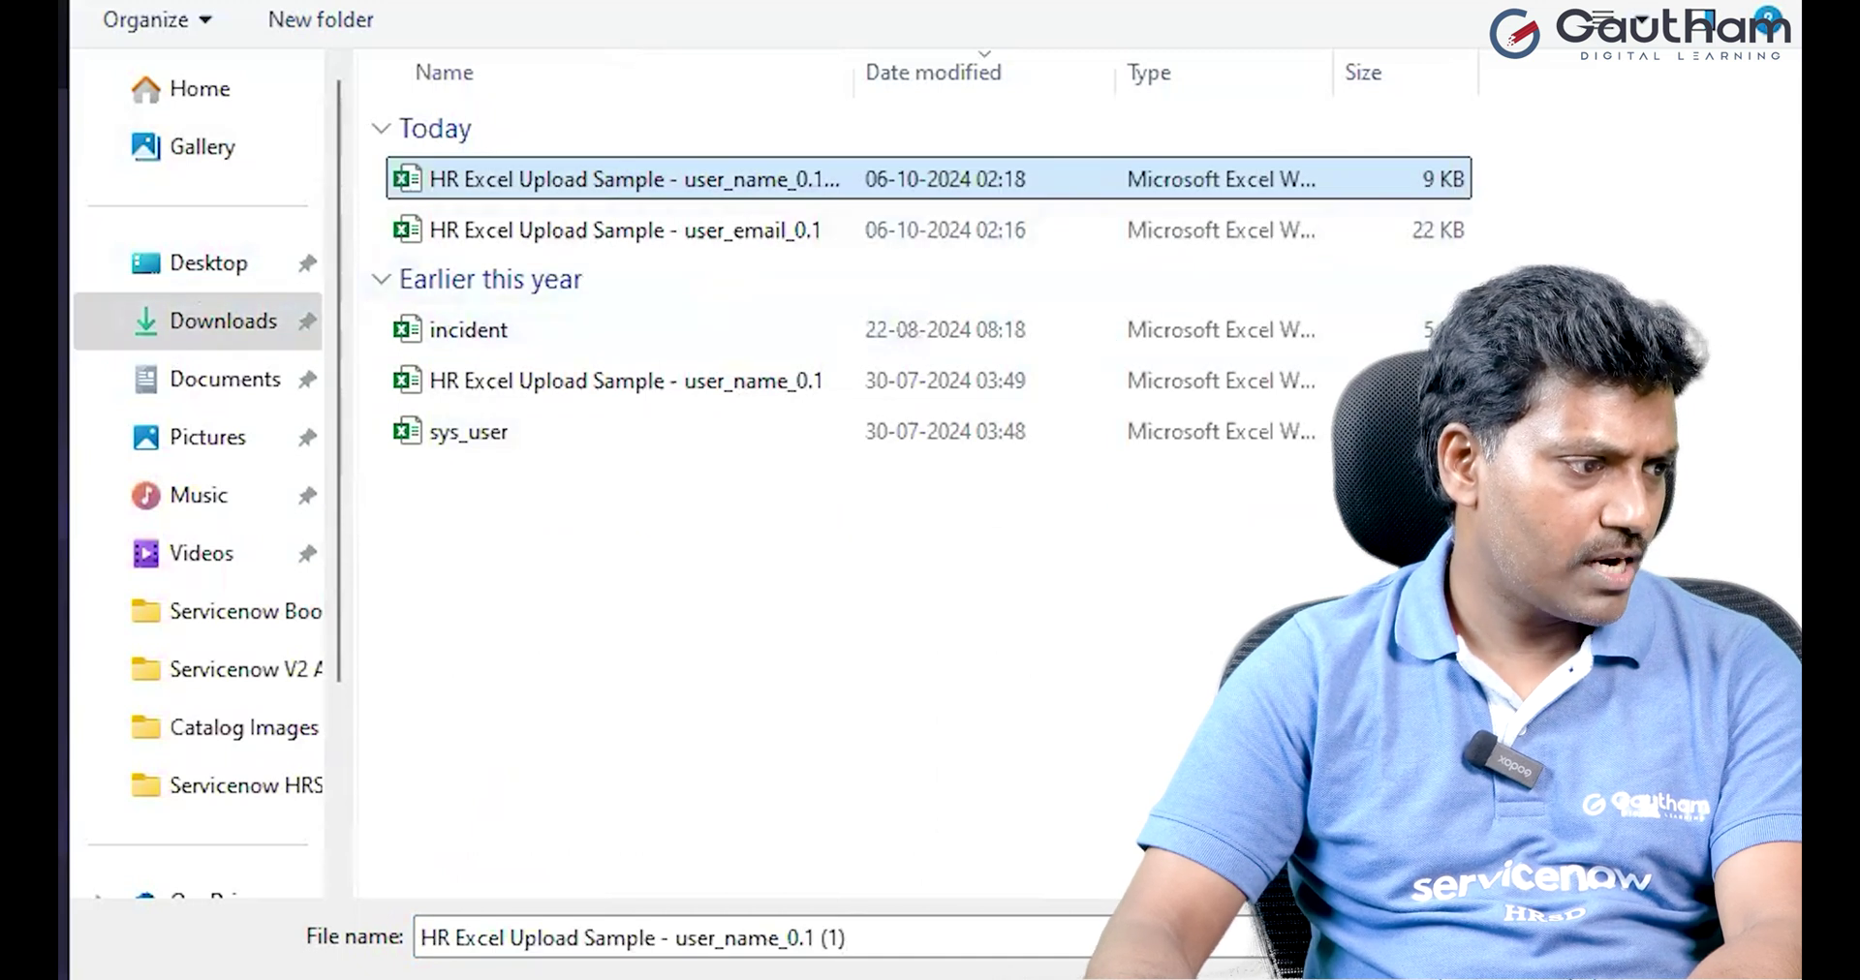
key("Return")
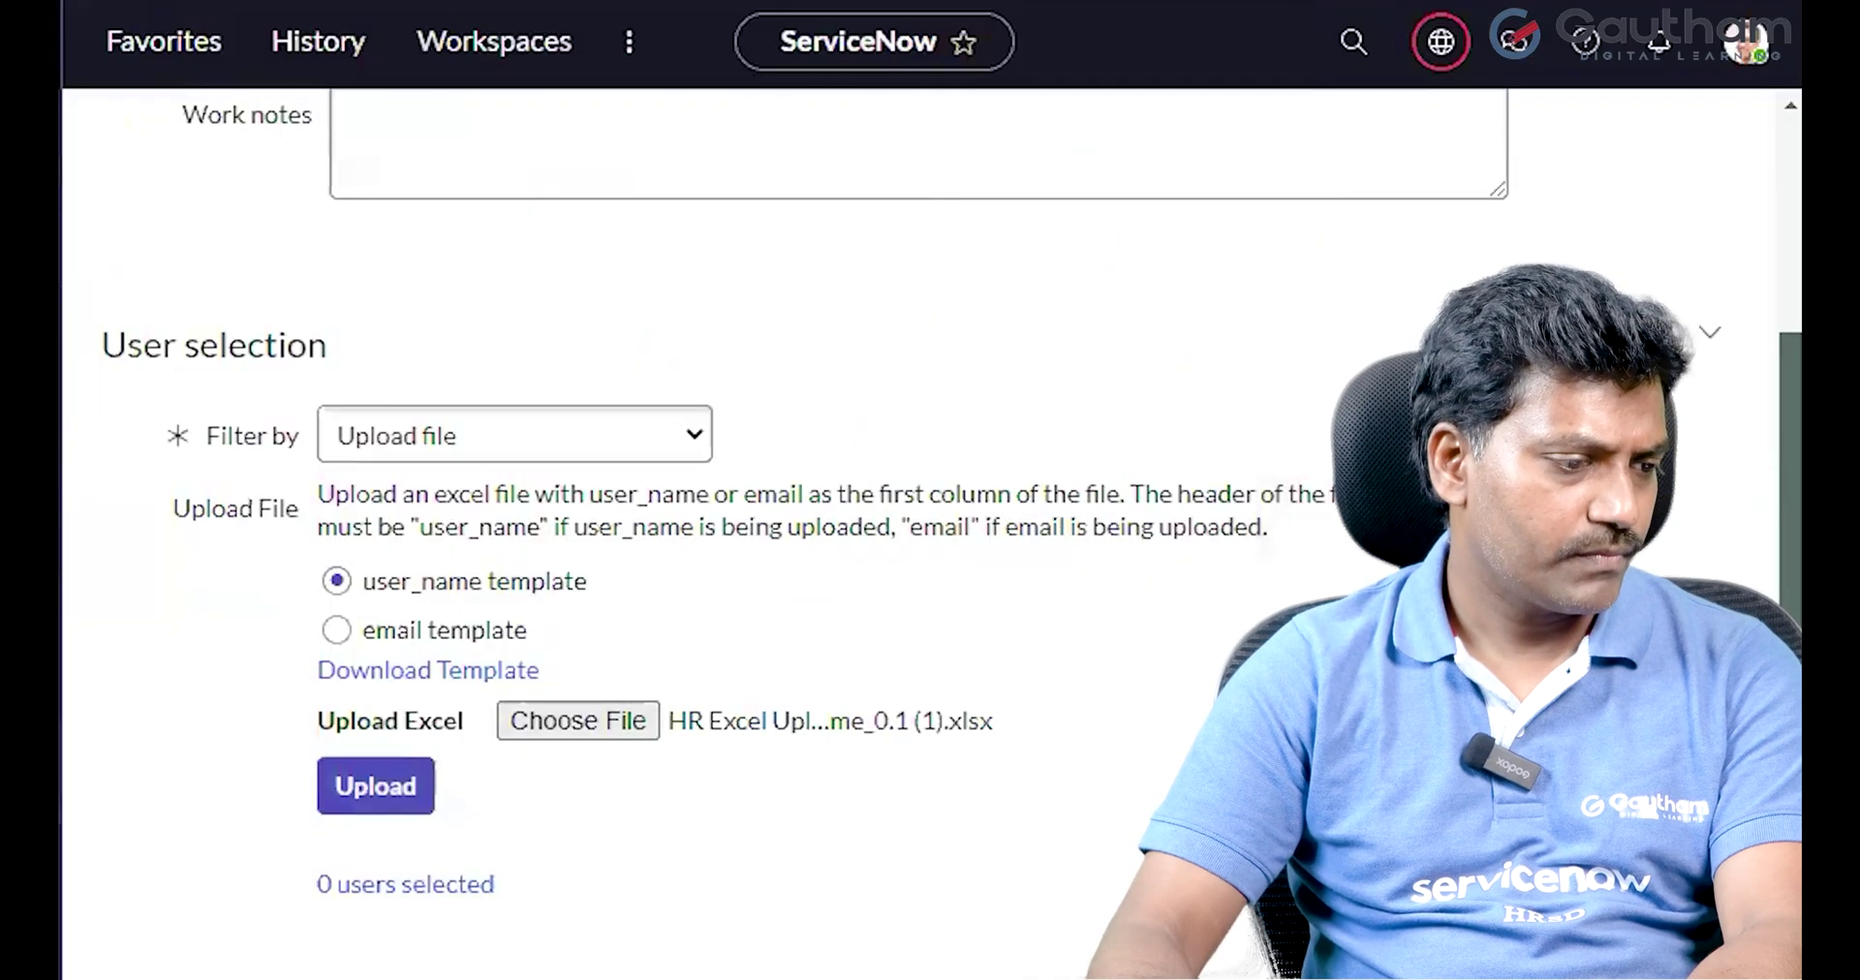
left_click(378, 805)
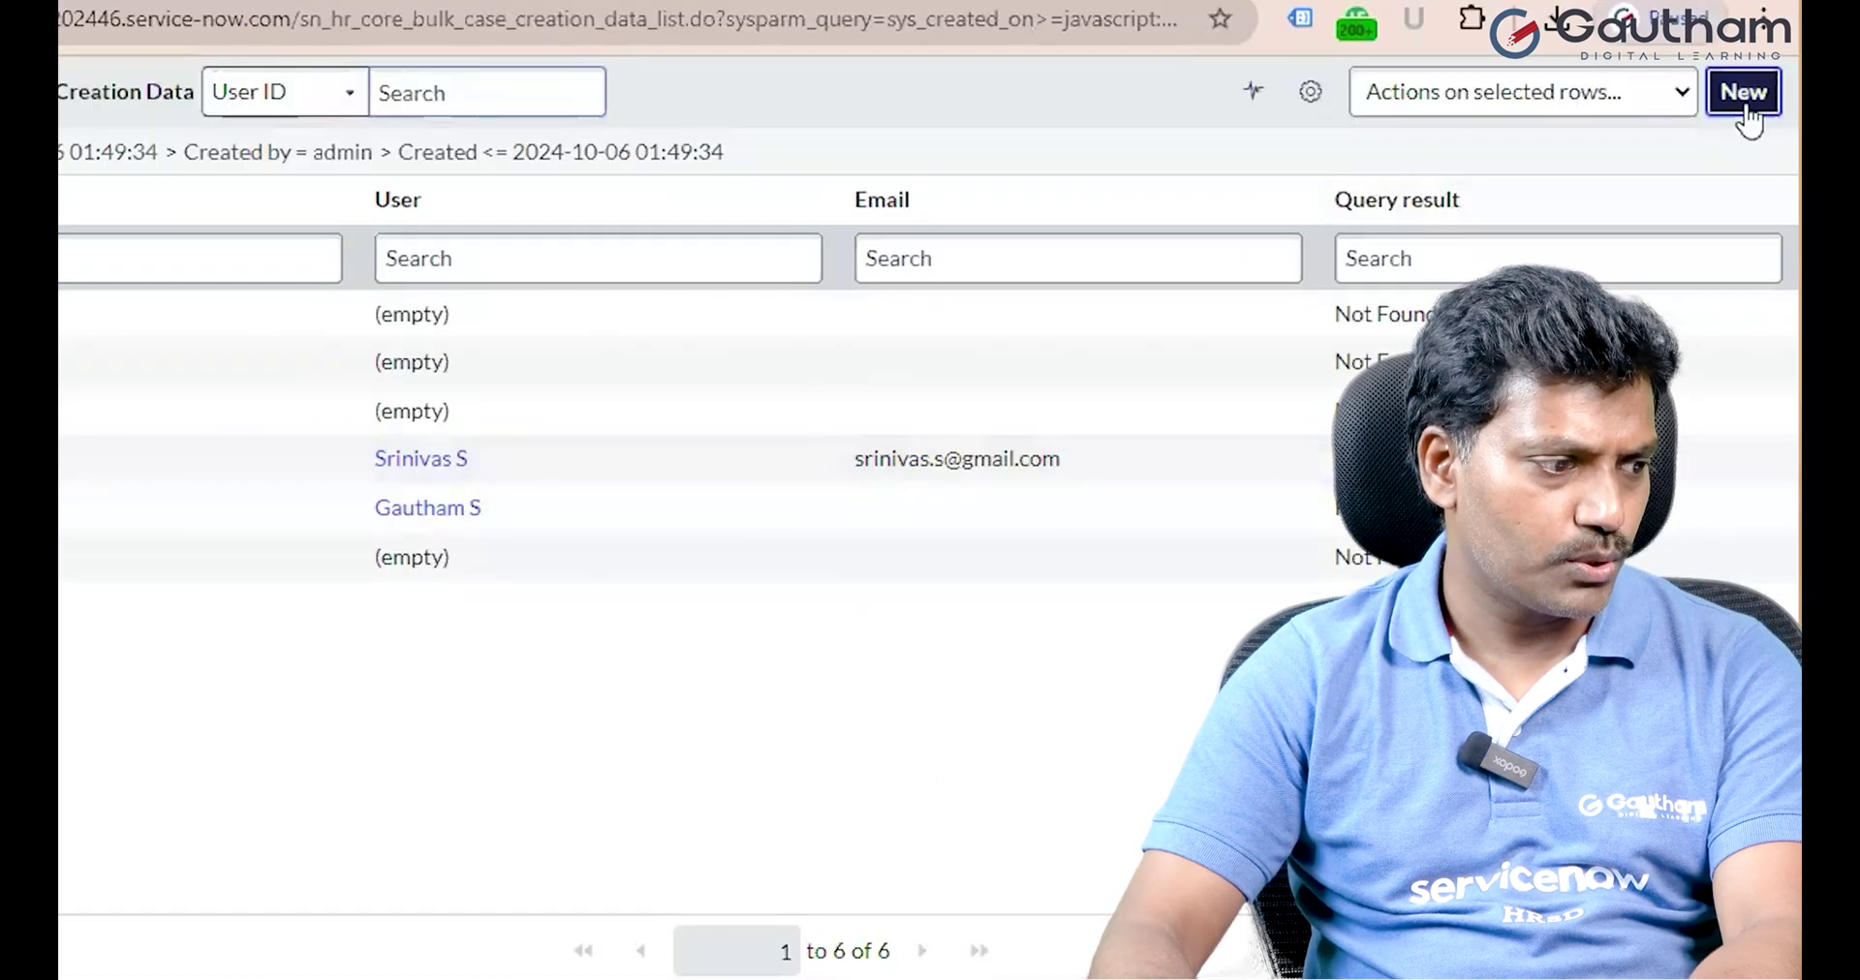
Start a new Bulk Case Creation Data record, assign it to run BCC0001001, and submit it.
left_click(1743, 92)
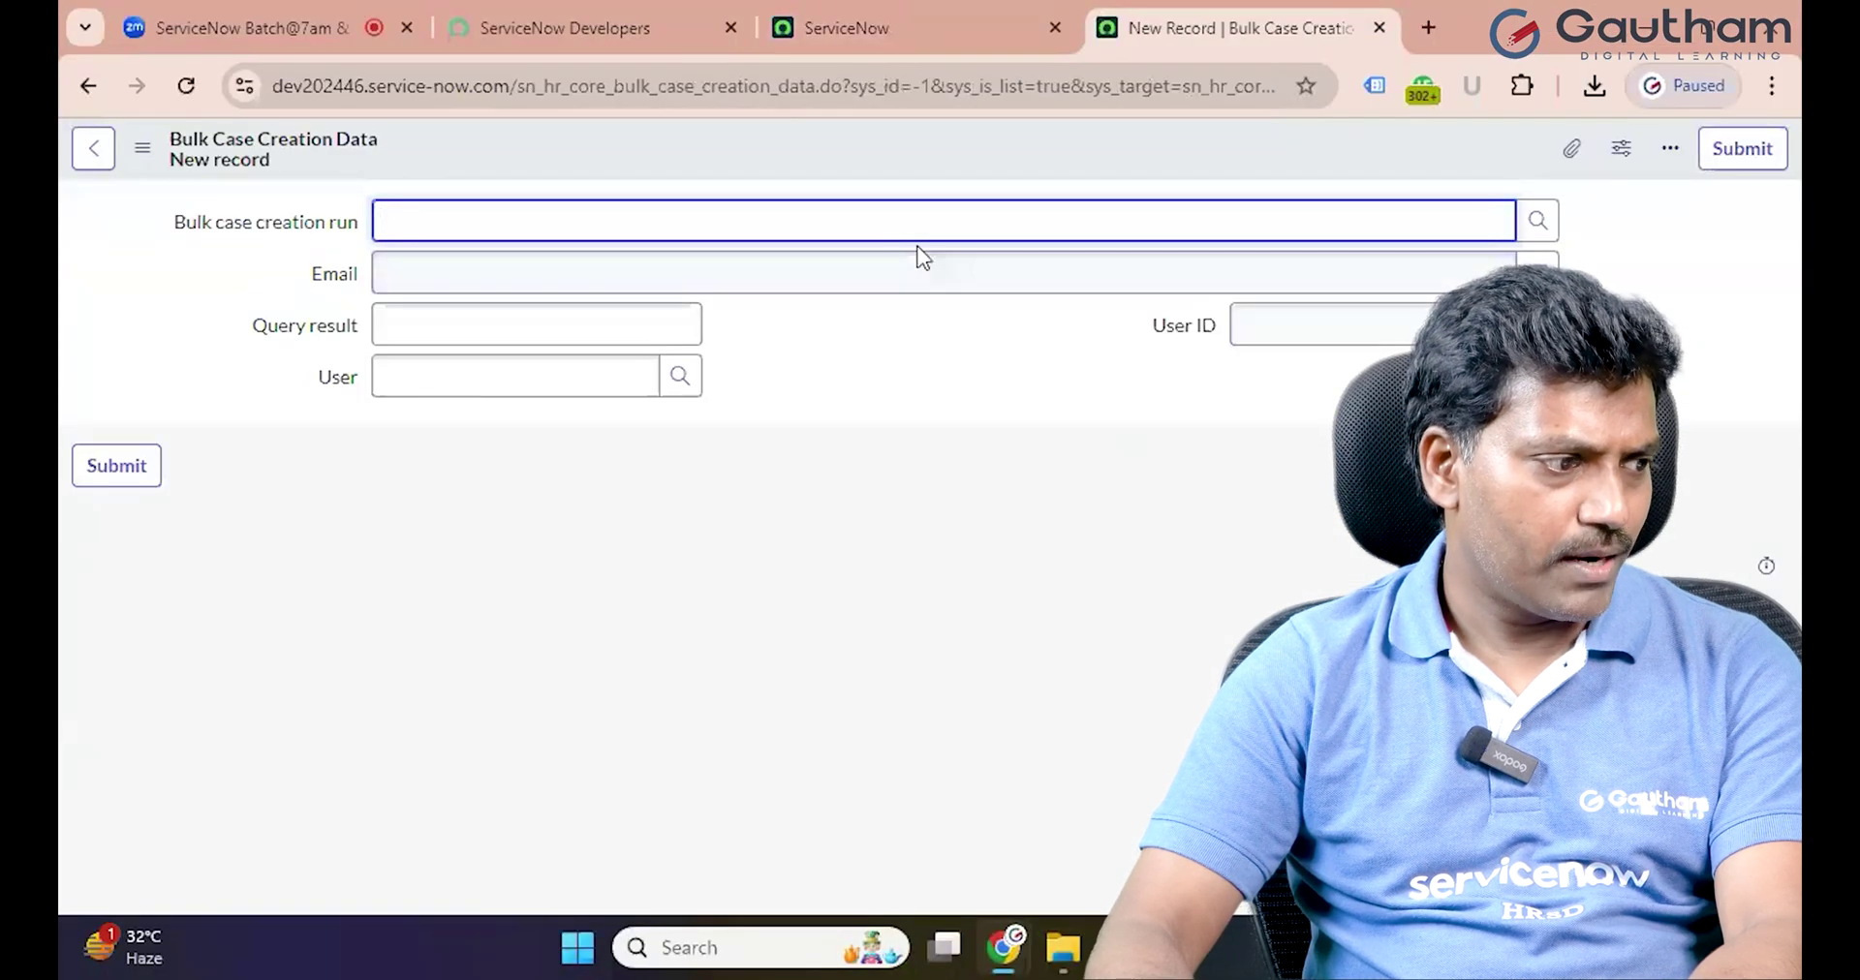
left_click(1535, 219)
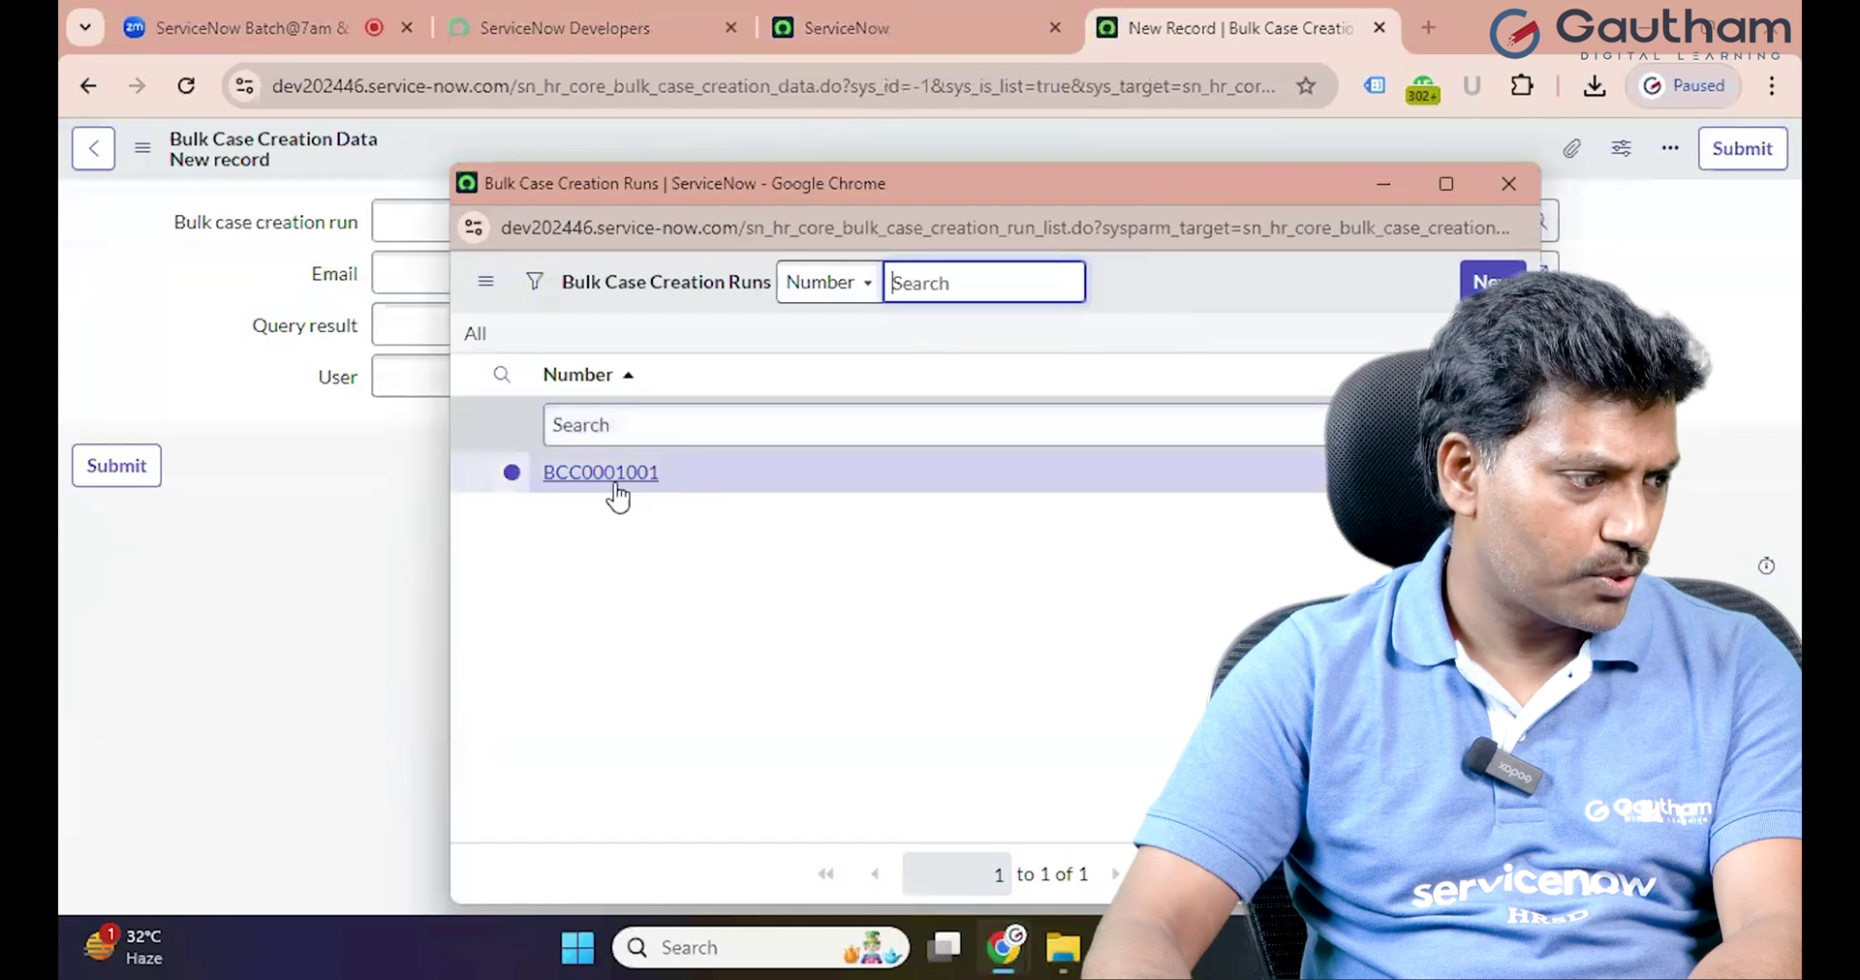
left_click(616, 484)
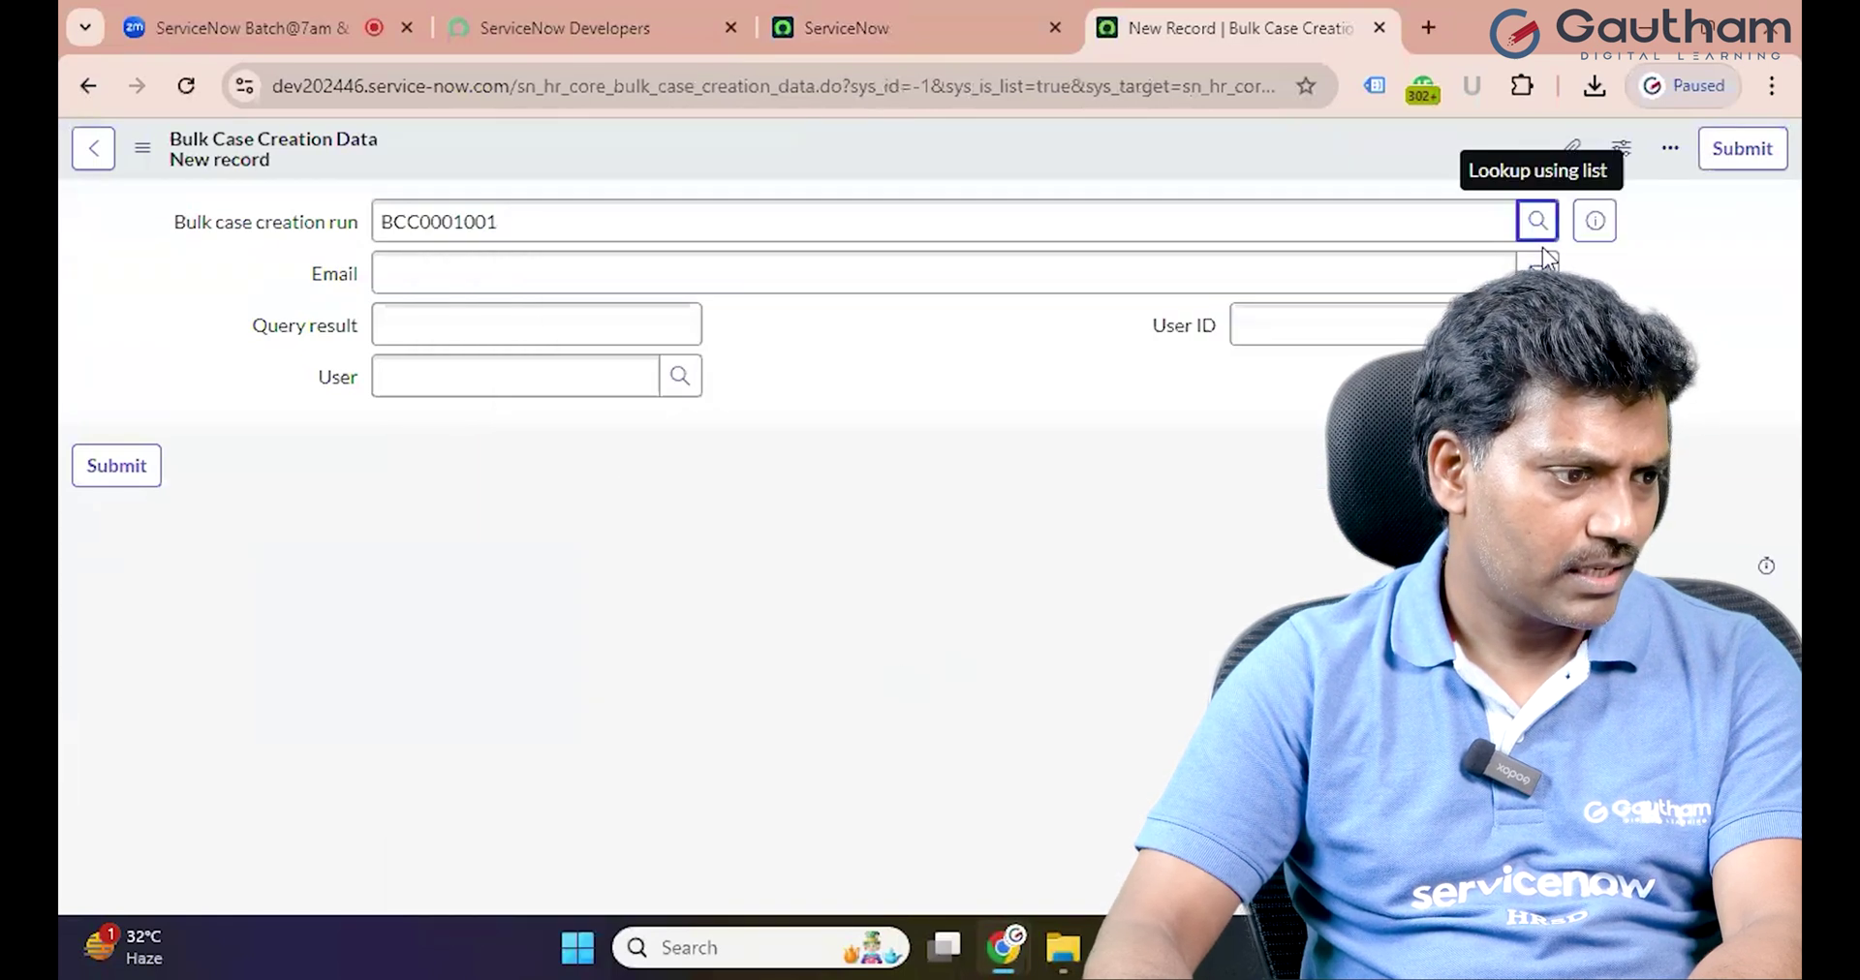
left_click(1280, 277)
left_click(1069, 587)
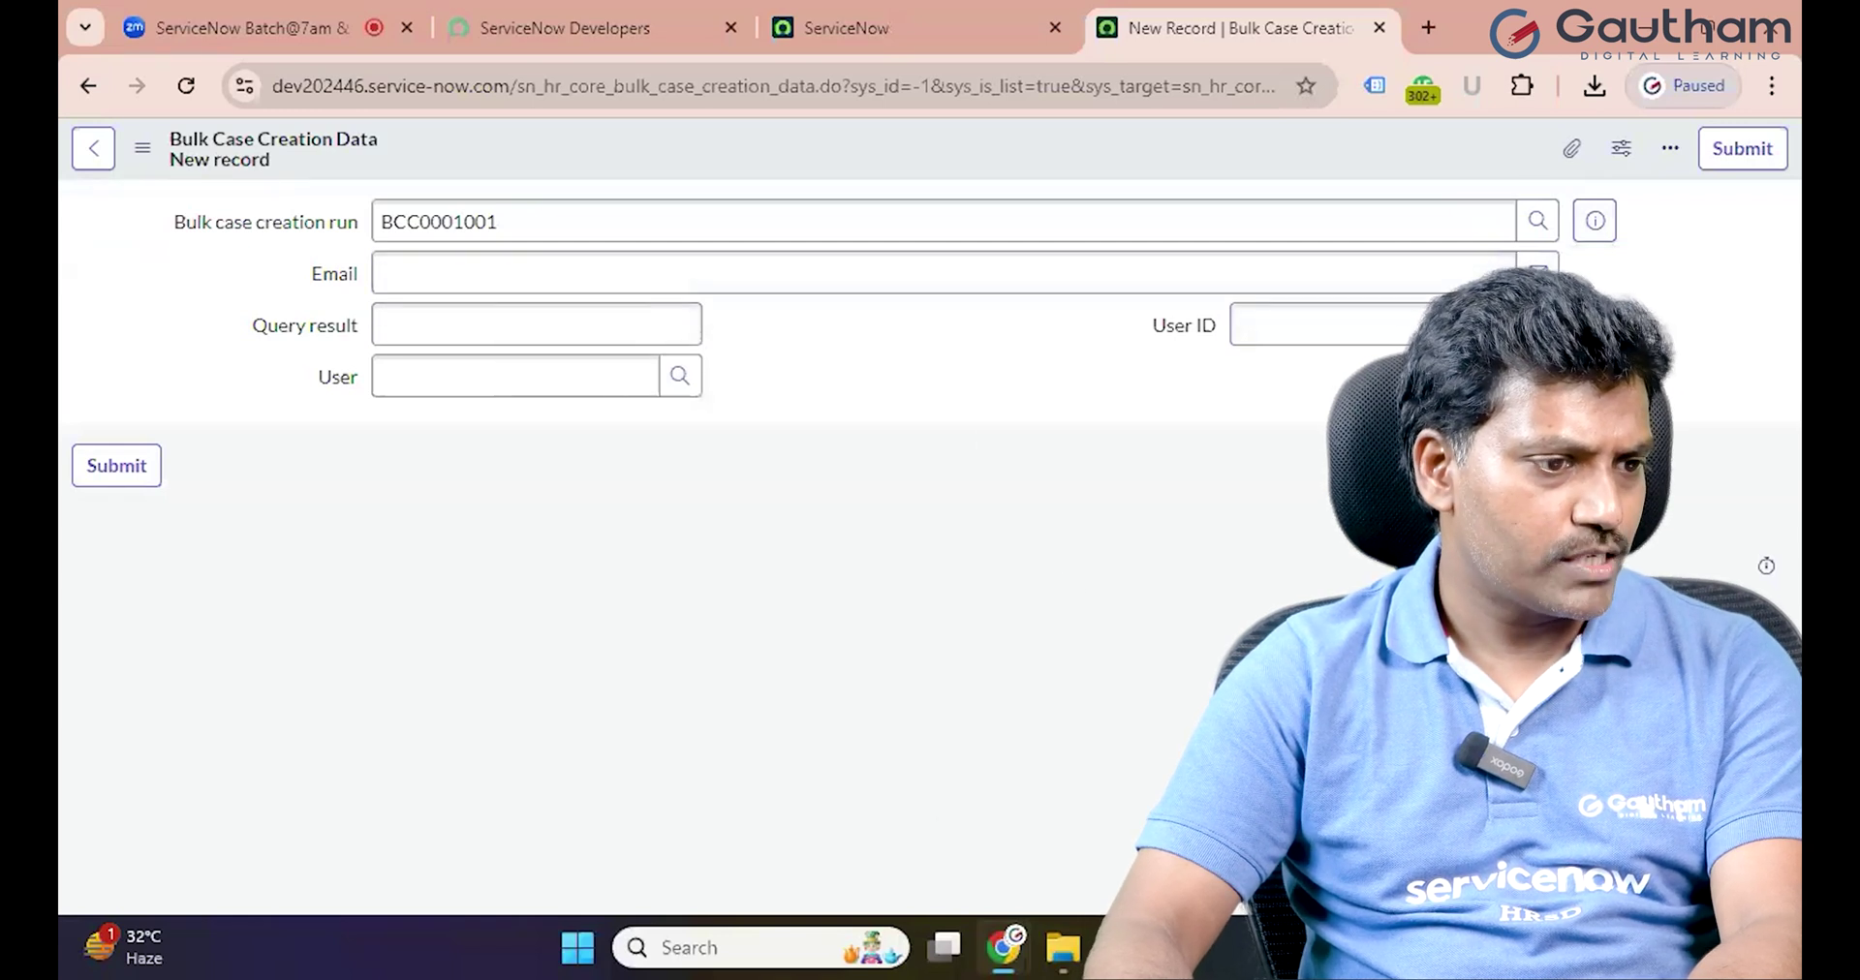
left_click(1742, 148)
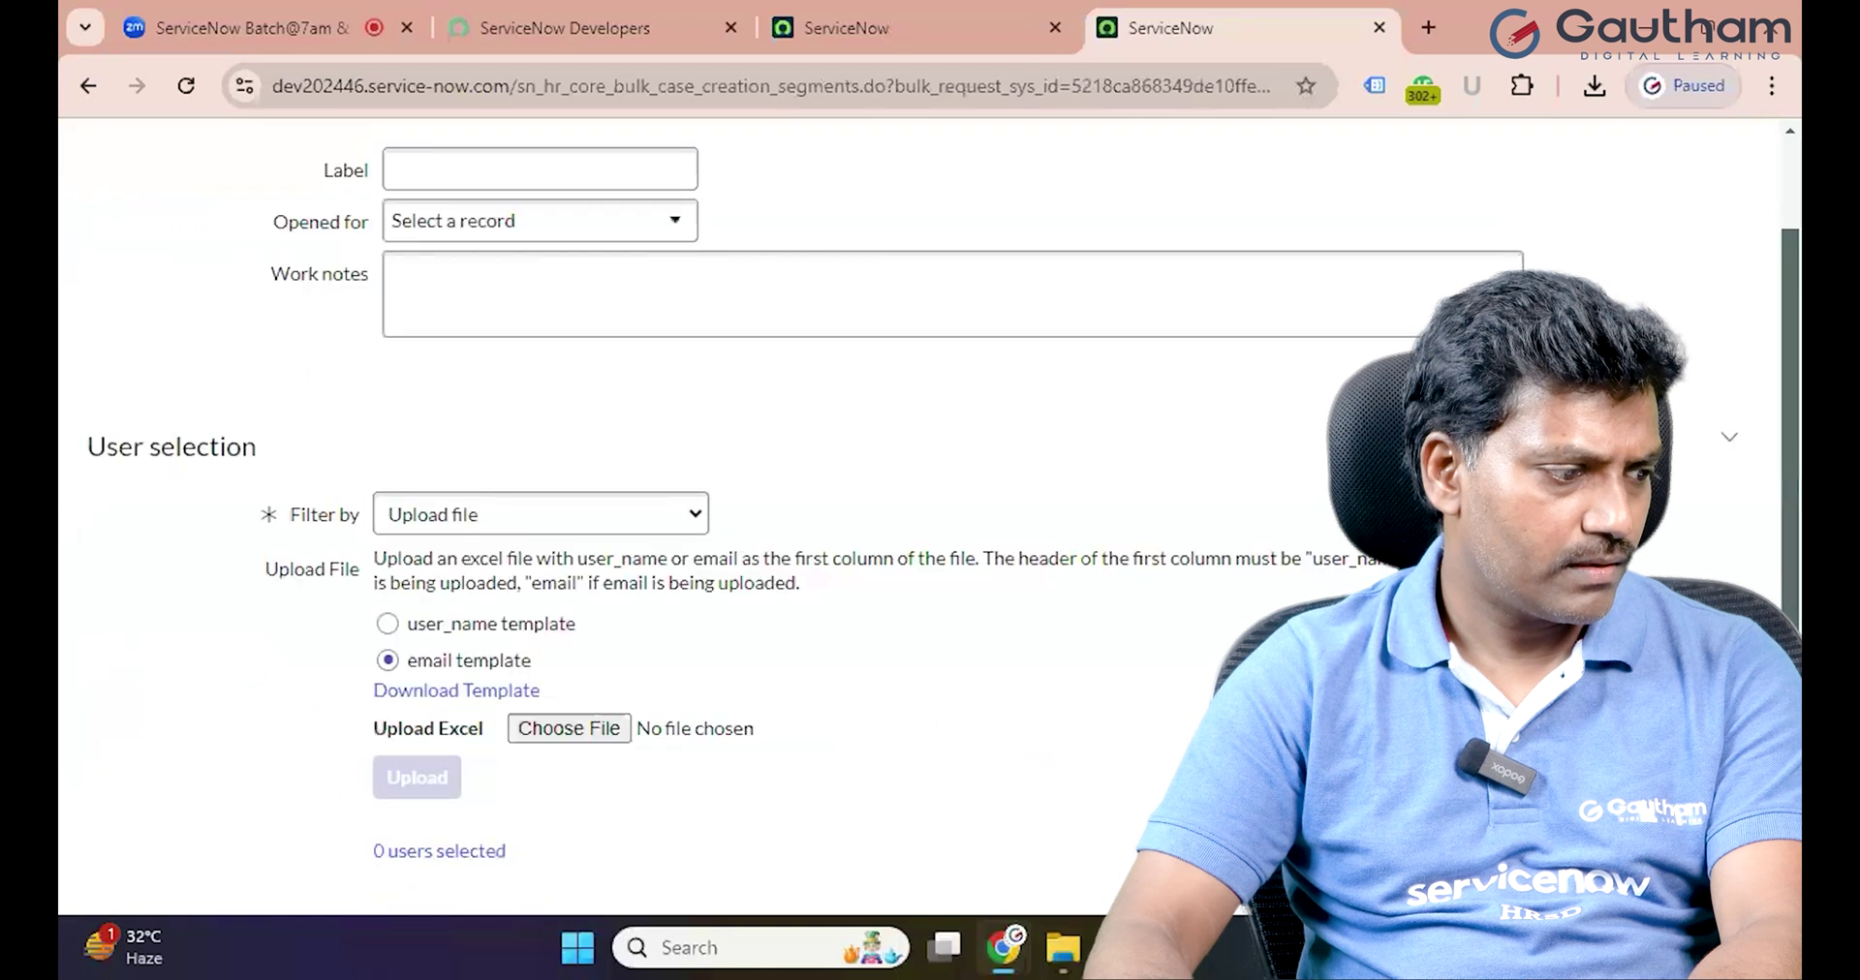
Upload HR Excel Upload Sample - user_name_0.1 (1) from Downloads as the user segment's Excel file.
scroll(602, 508, "down", 4)
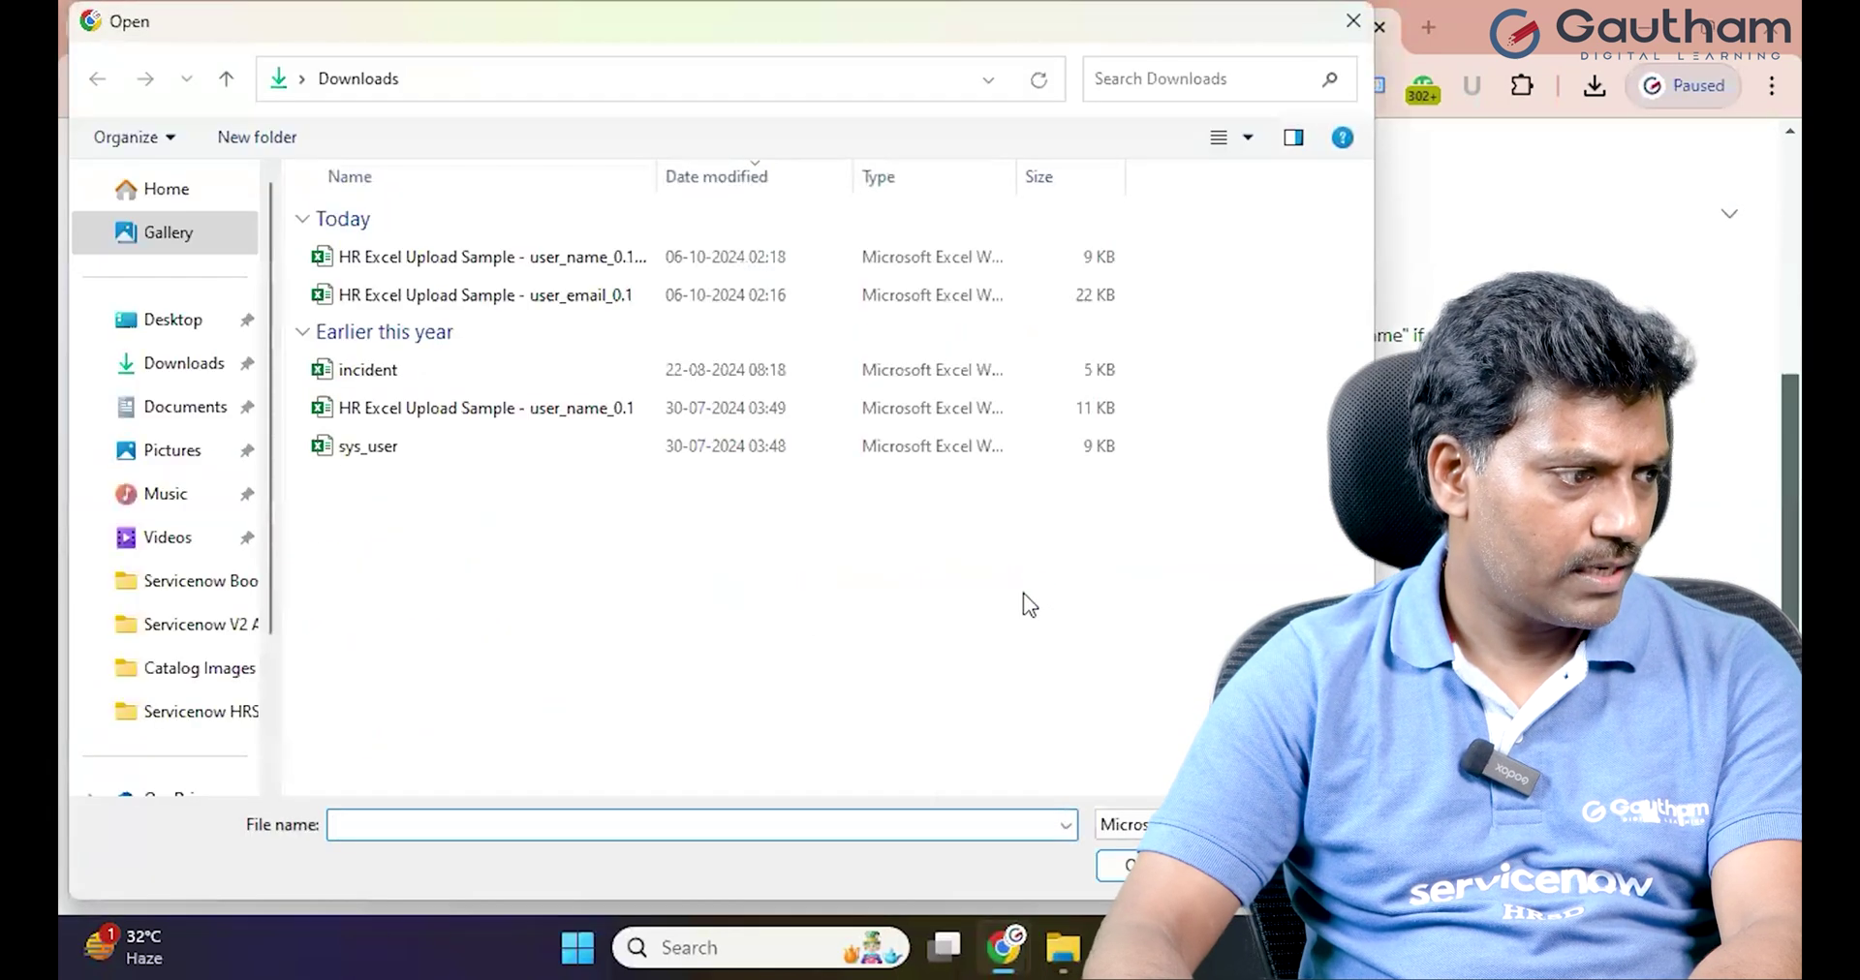
left_click(552, 295)
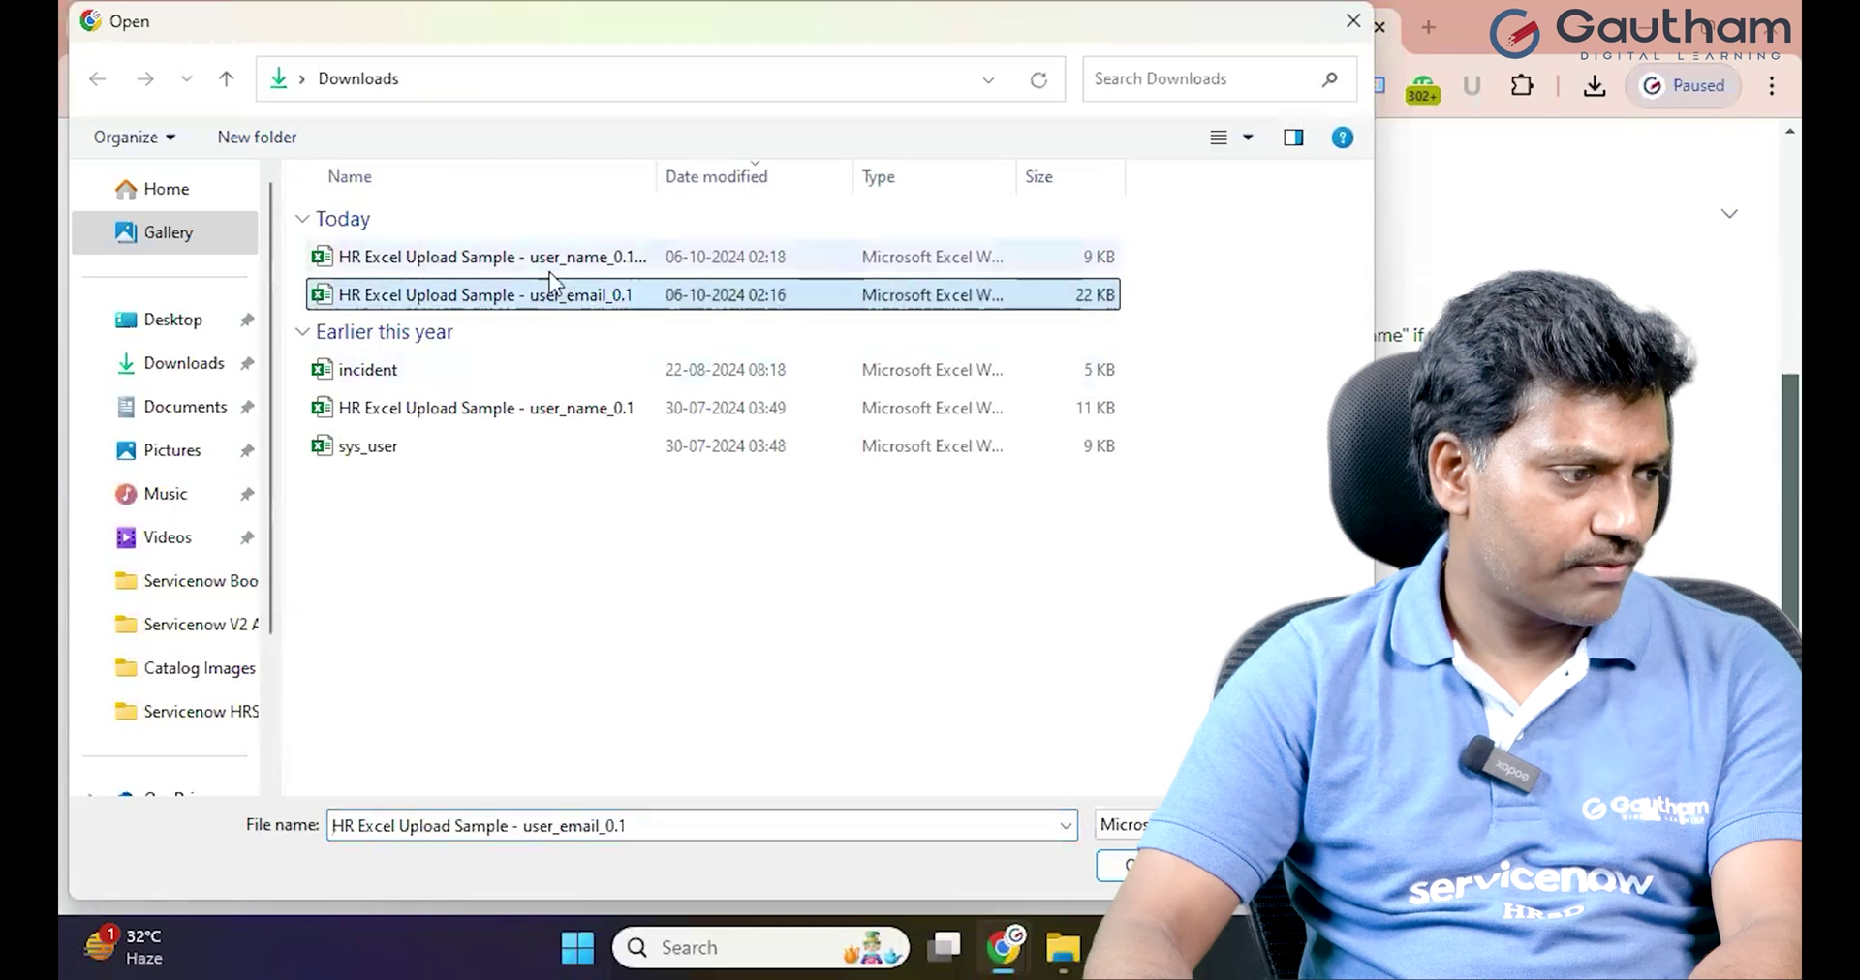
left_click(543, 258)
left_click(1242, 503)
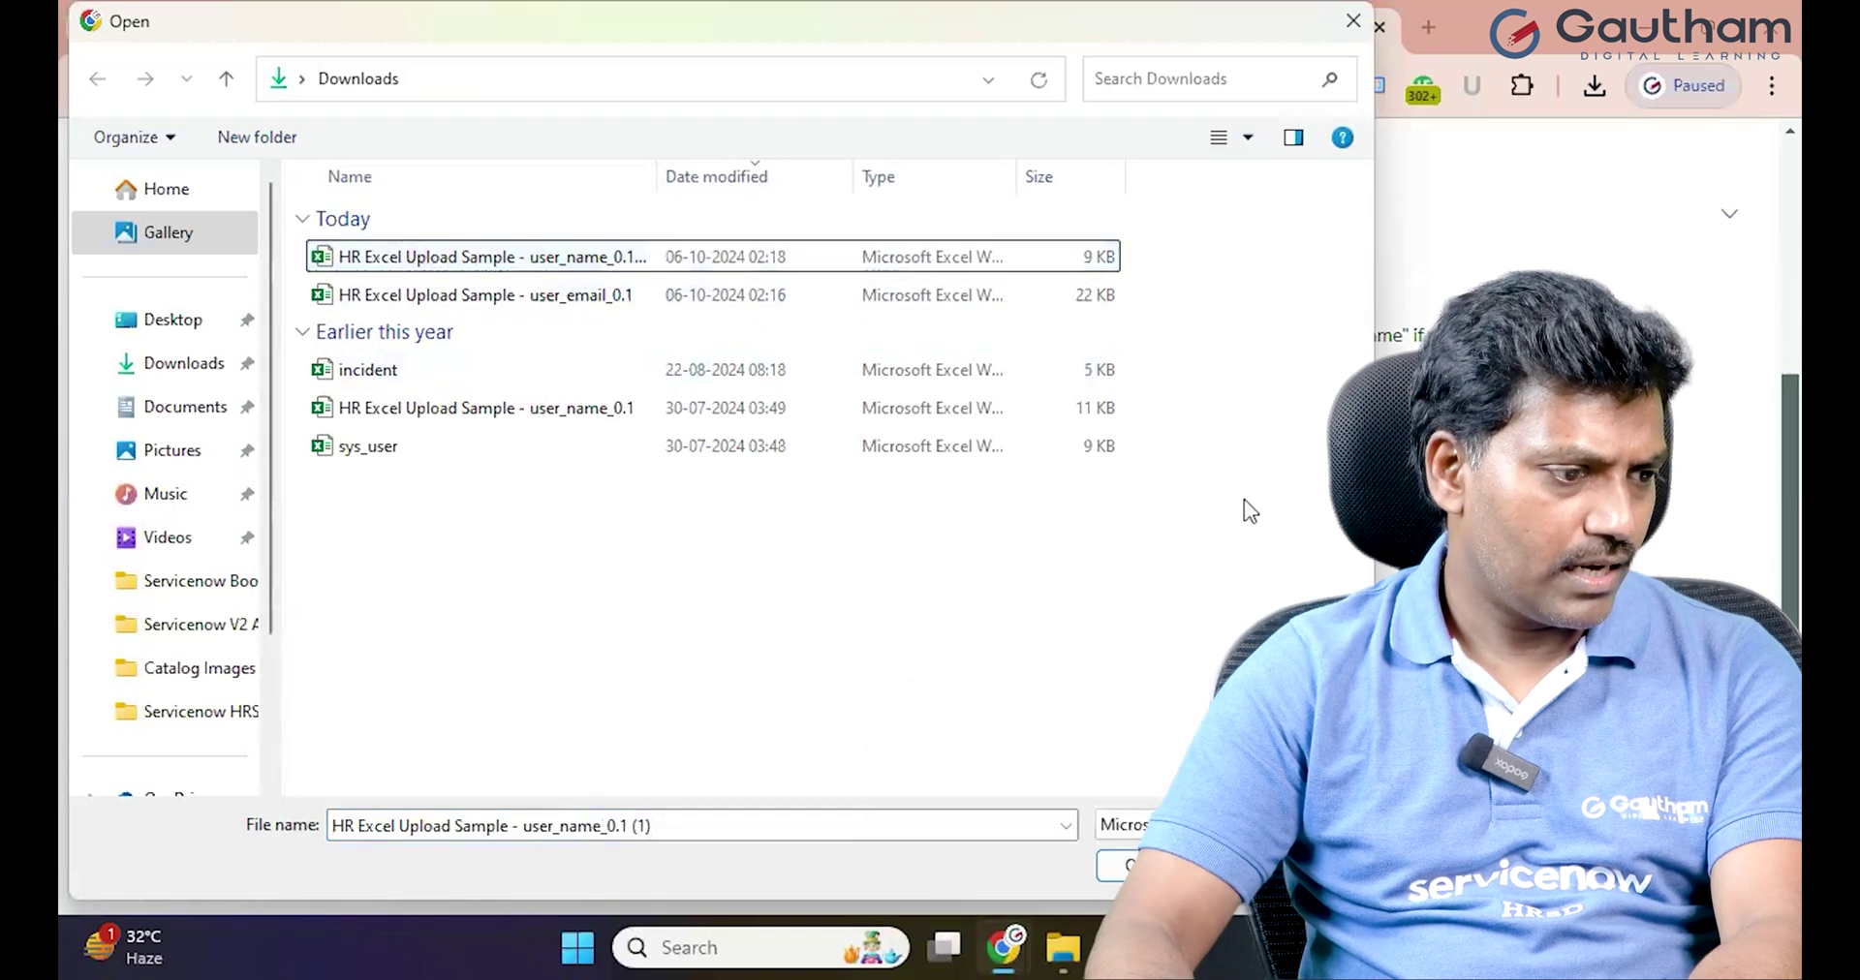
key("Return")
left_click(390, 570)
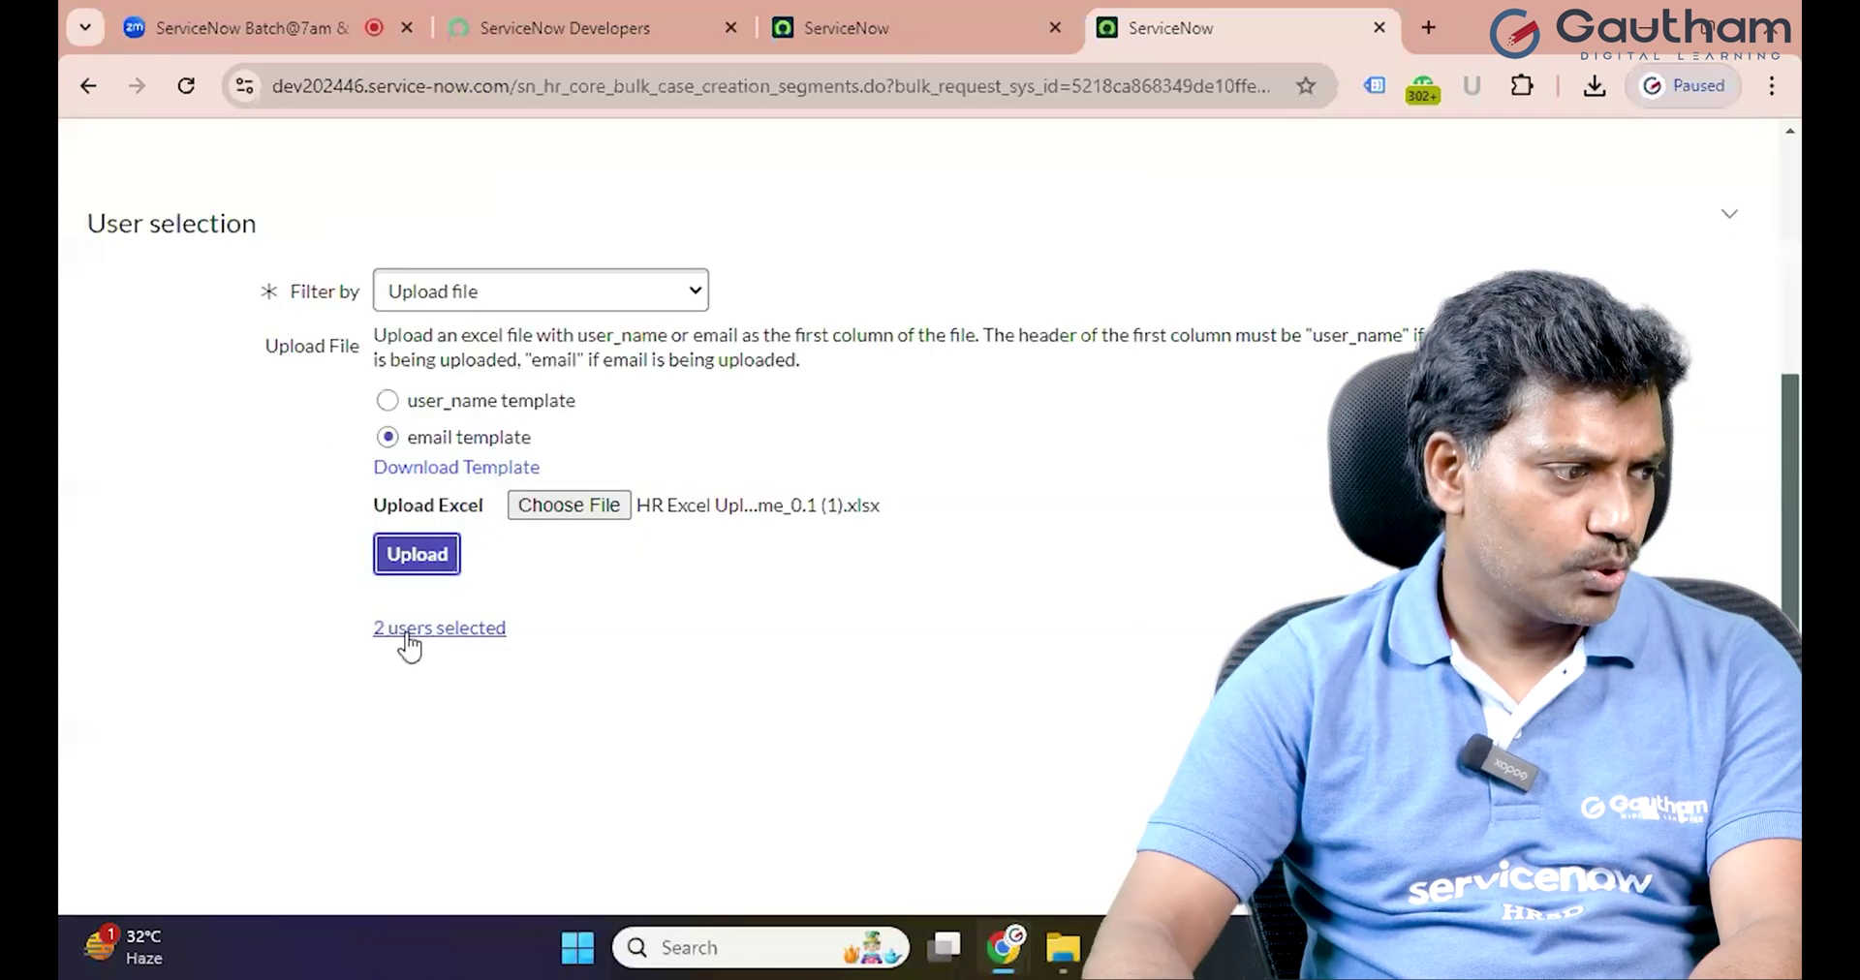
Review the segment form and the list of users matched from the uploaded Excel file, and close the list.
scroll(408, 644, "up", 3)
scroll(968, 533, "down", 2)
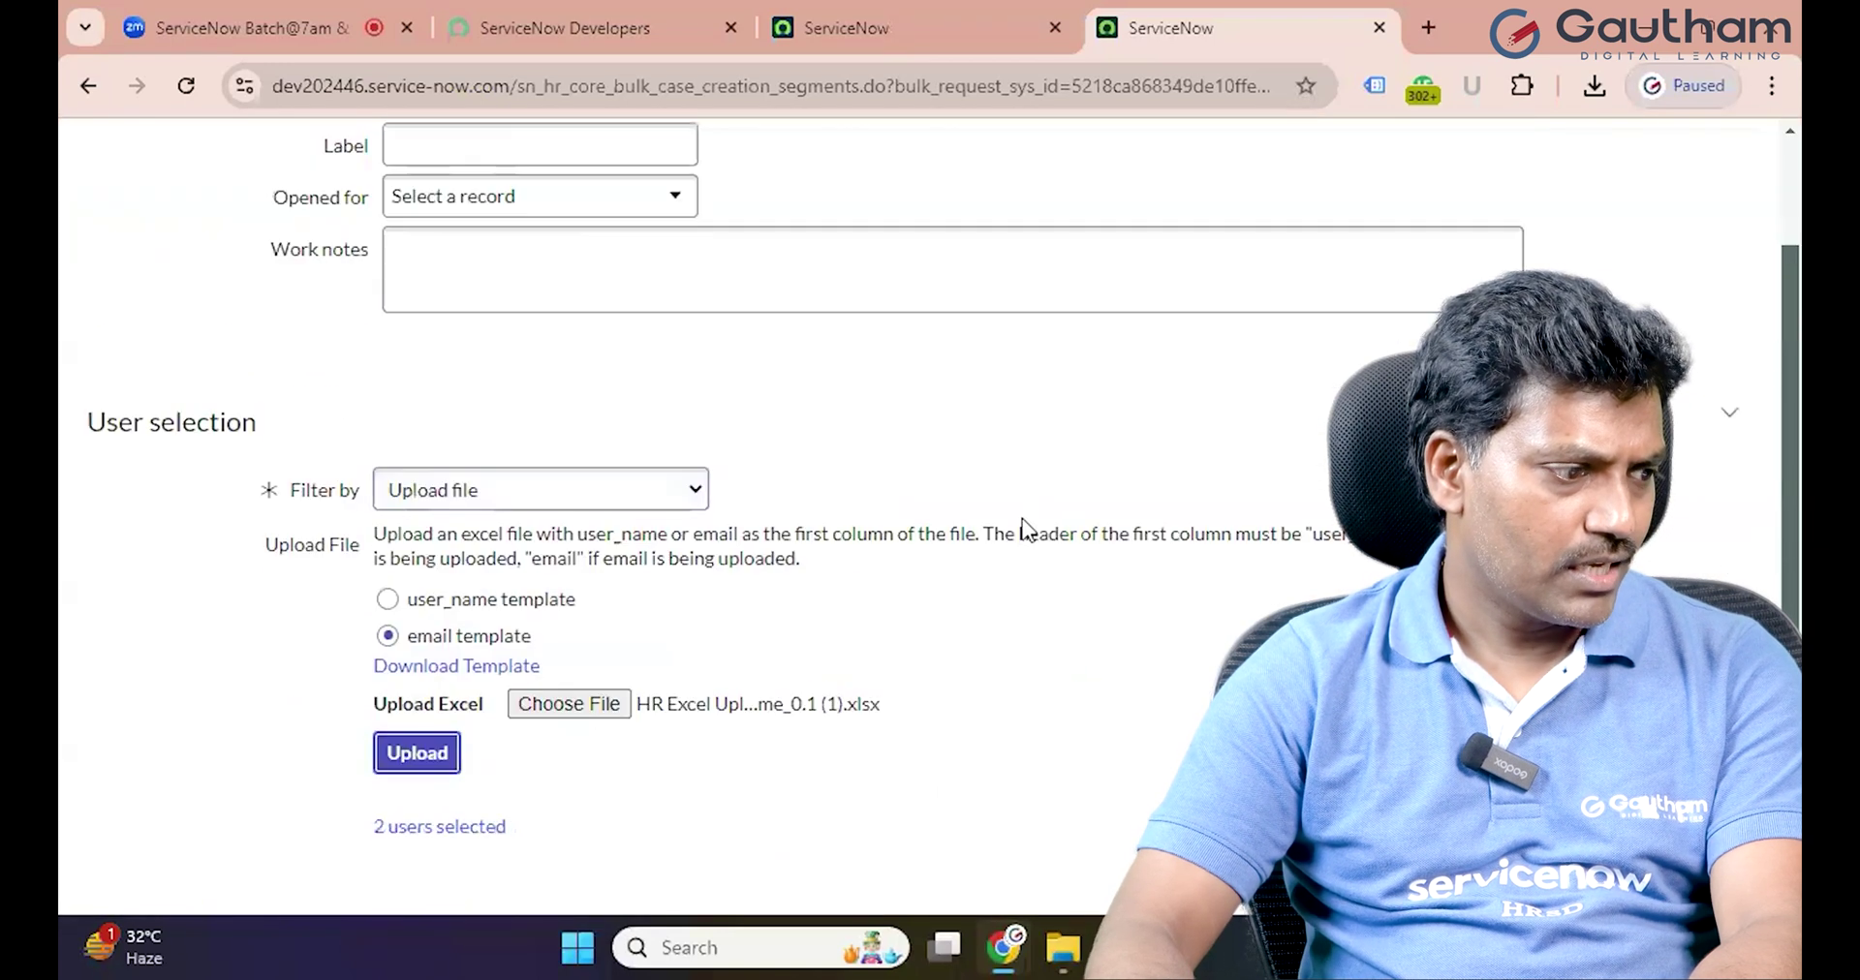
scroll(1026, 529, "down", 1)
scroll(921, 677, "up", 3)
scroll(934, 689, "down", 3)
scroll(1022, 694, "up", 1)
scroll(949, 688, "down", 1)
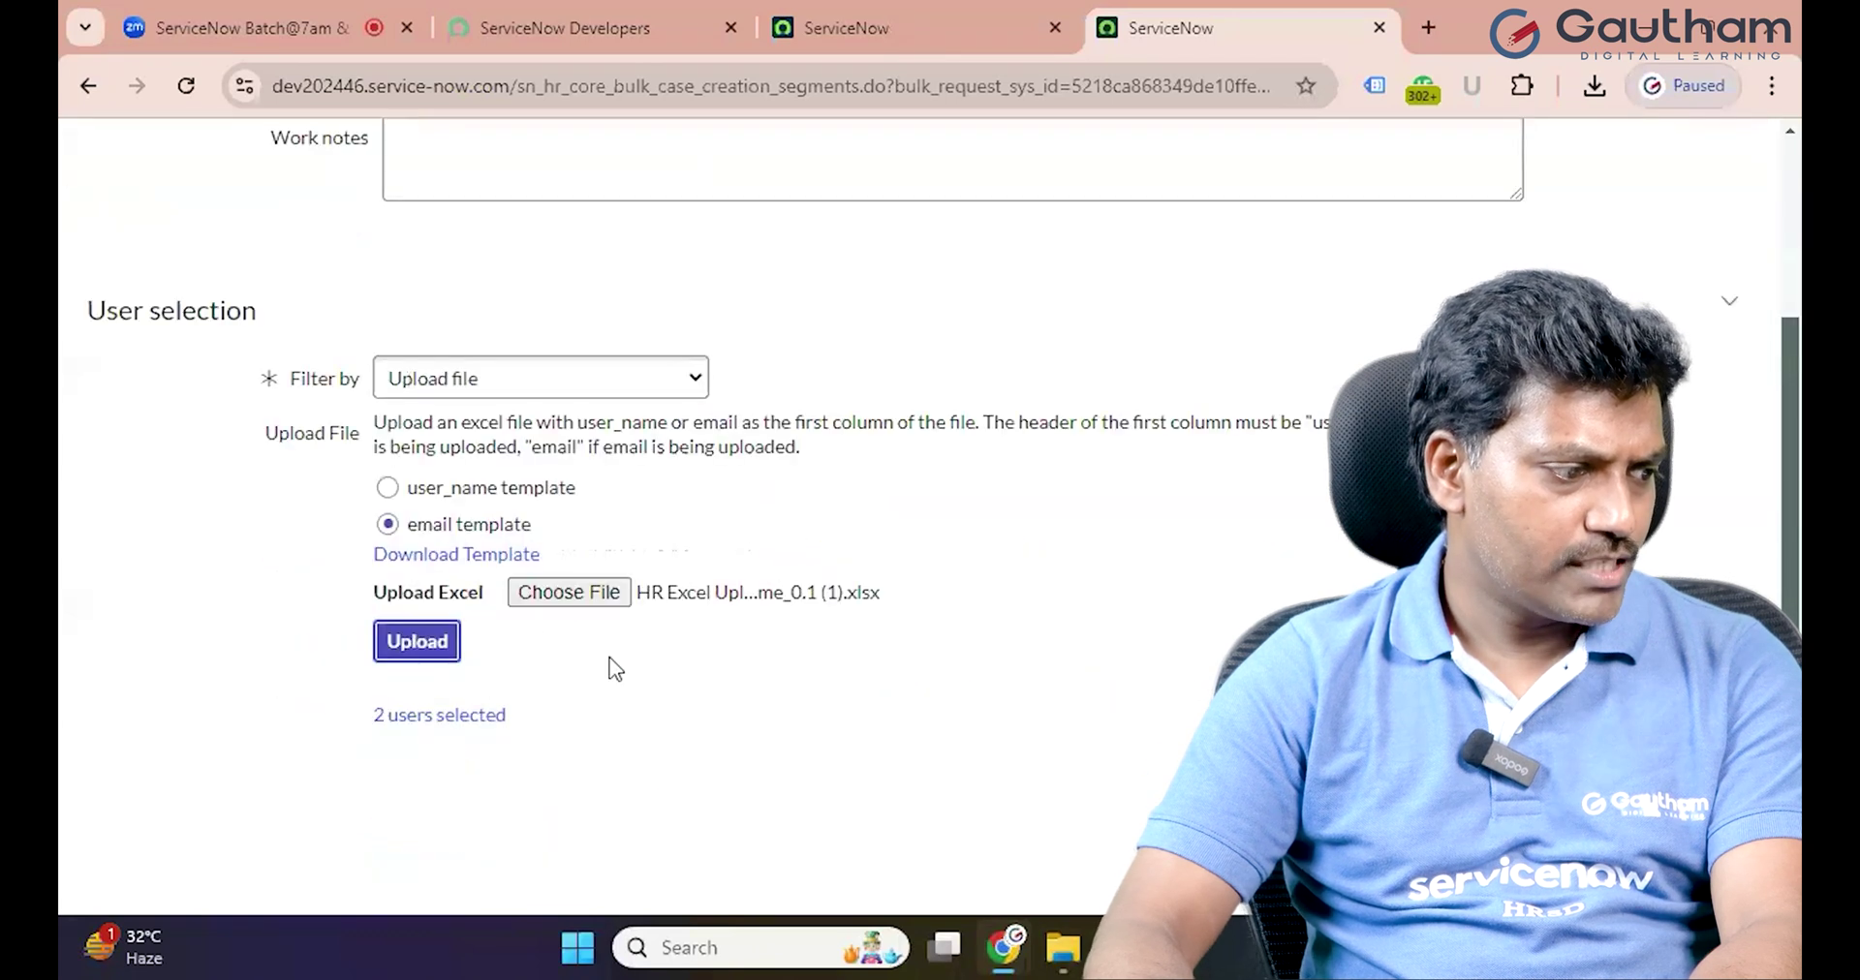
left_click(414, 717)
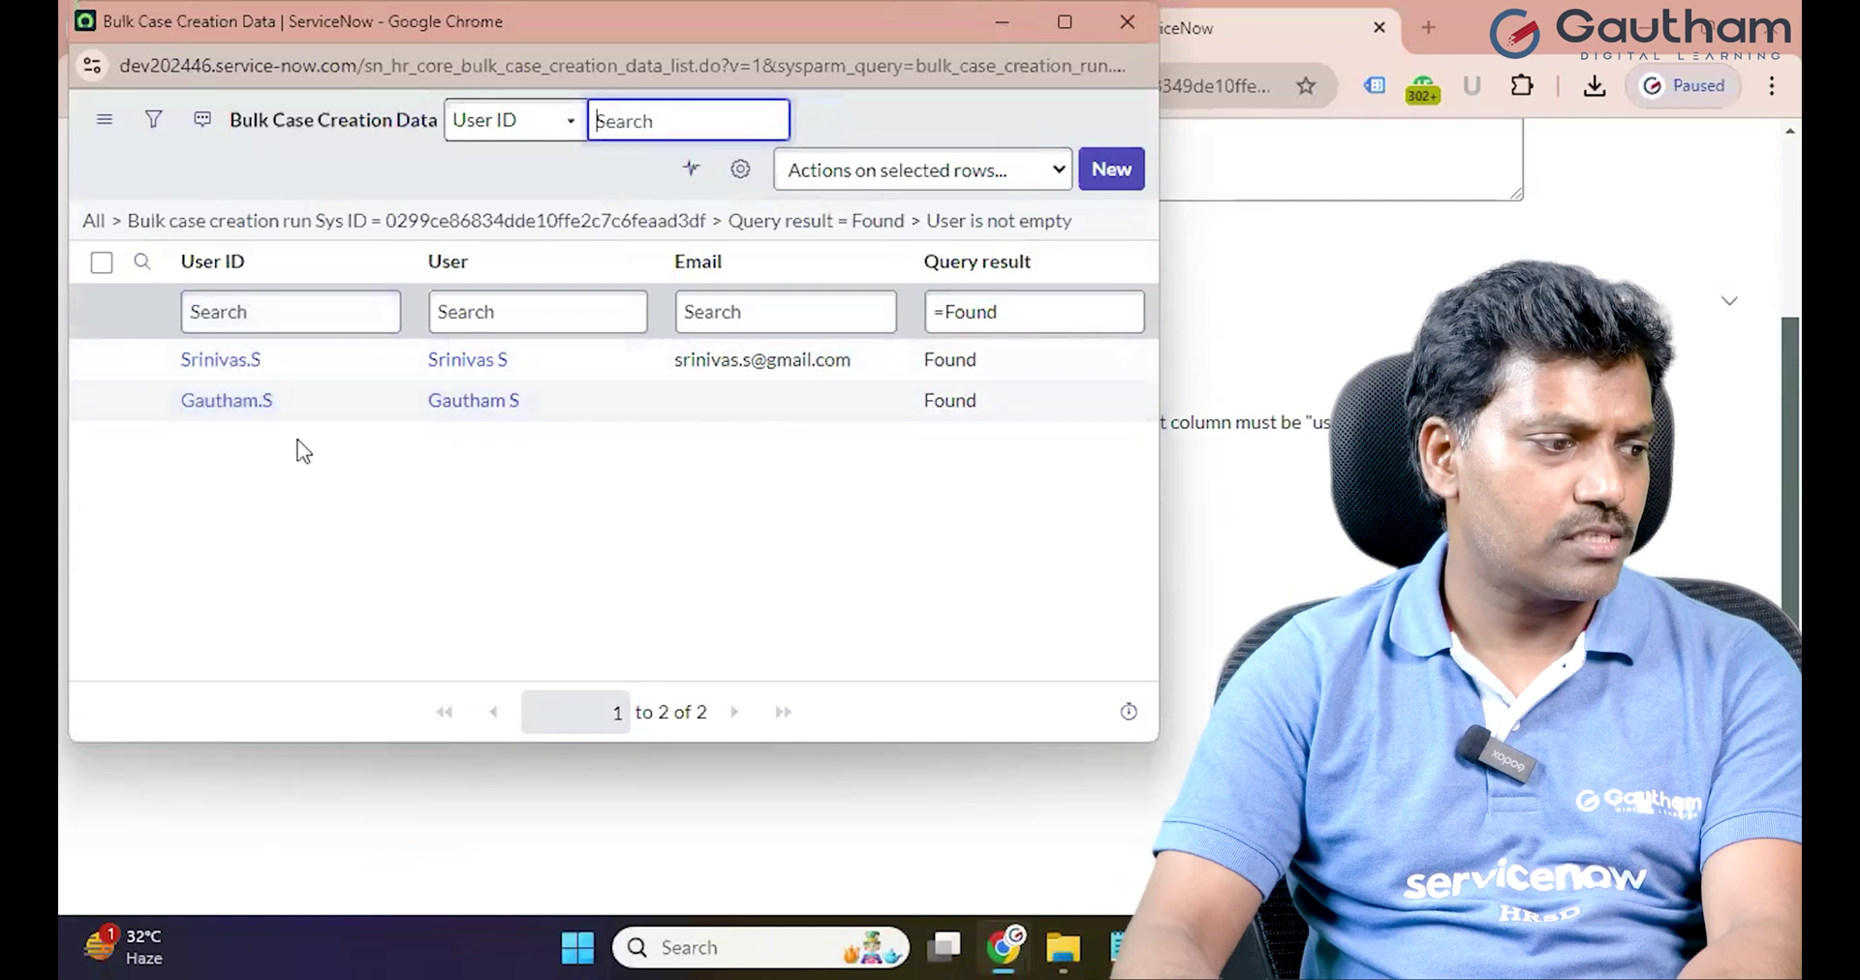
left_click(1142, 24)
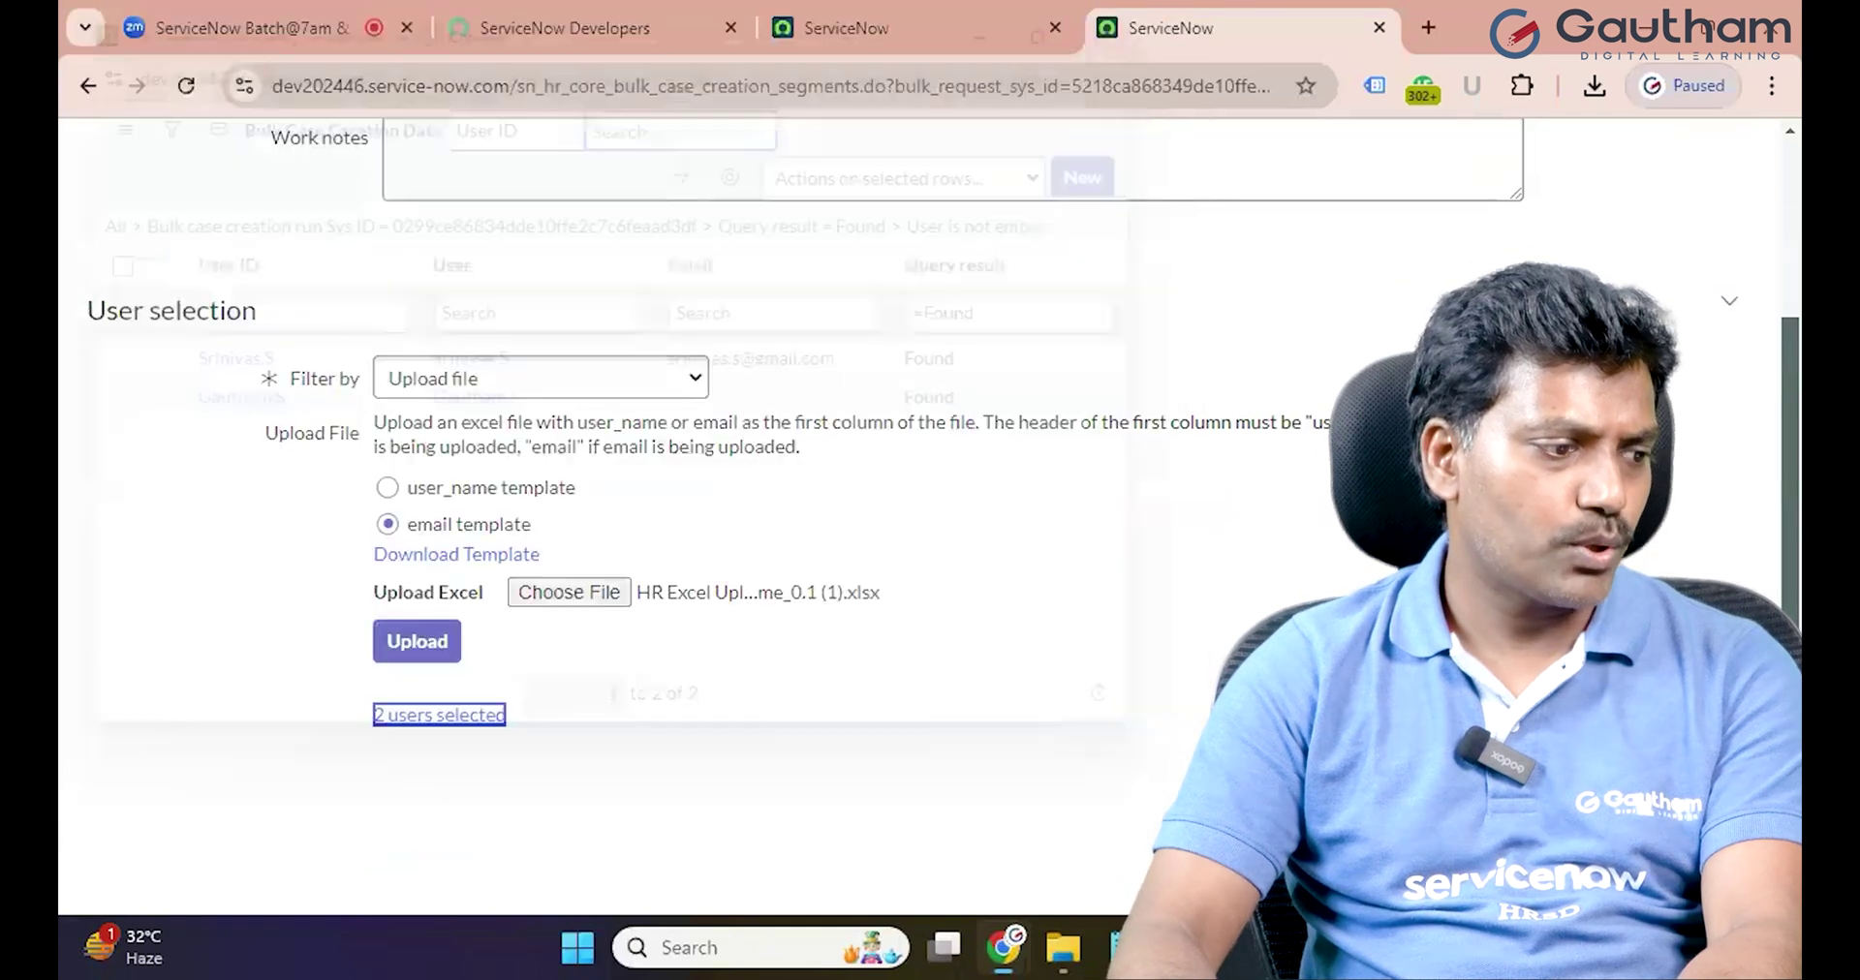
Save the user segment to the Onboarding For New Hires bulk case request and open its segment group entry.
scroll(1113, 736, "up", 3)
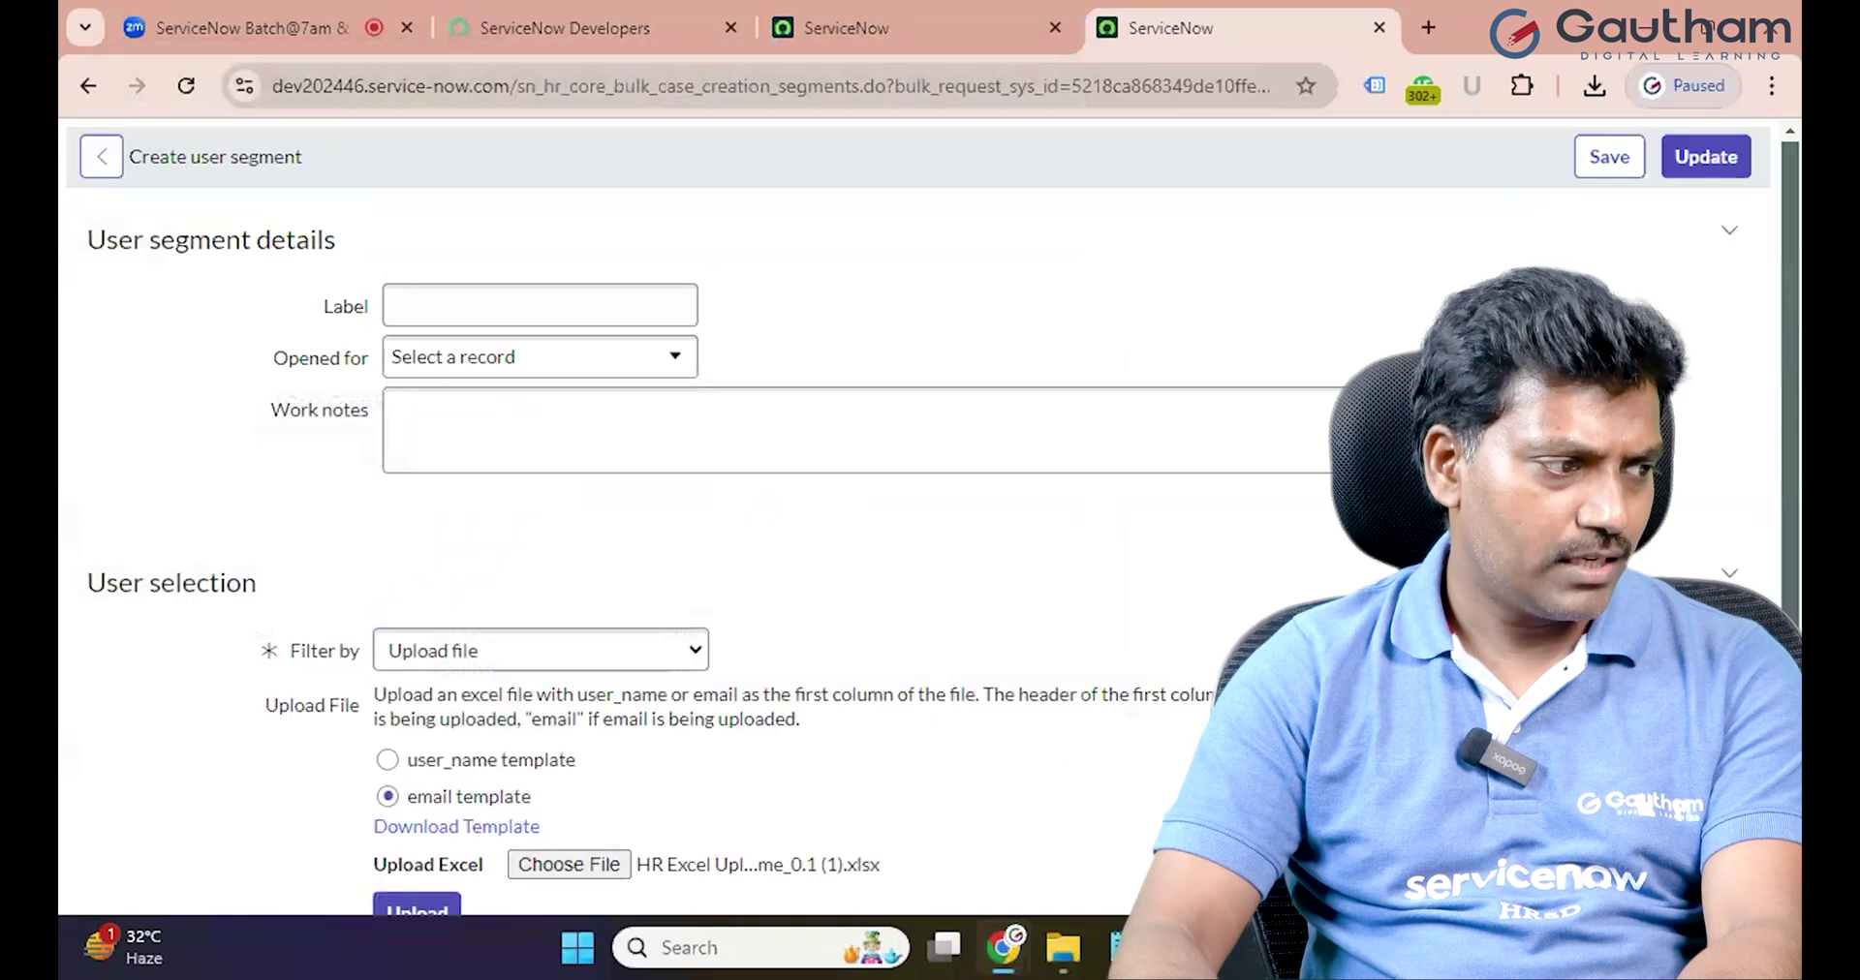
left_click(1710, 157)
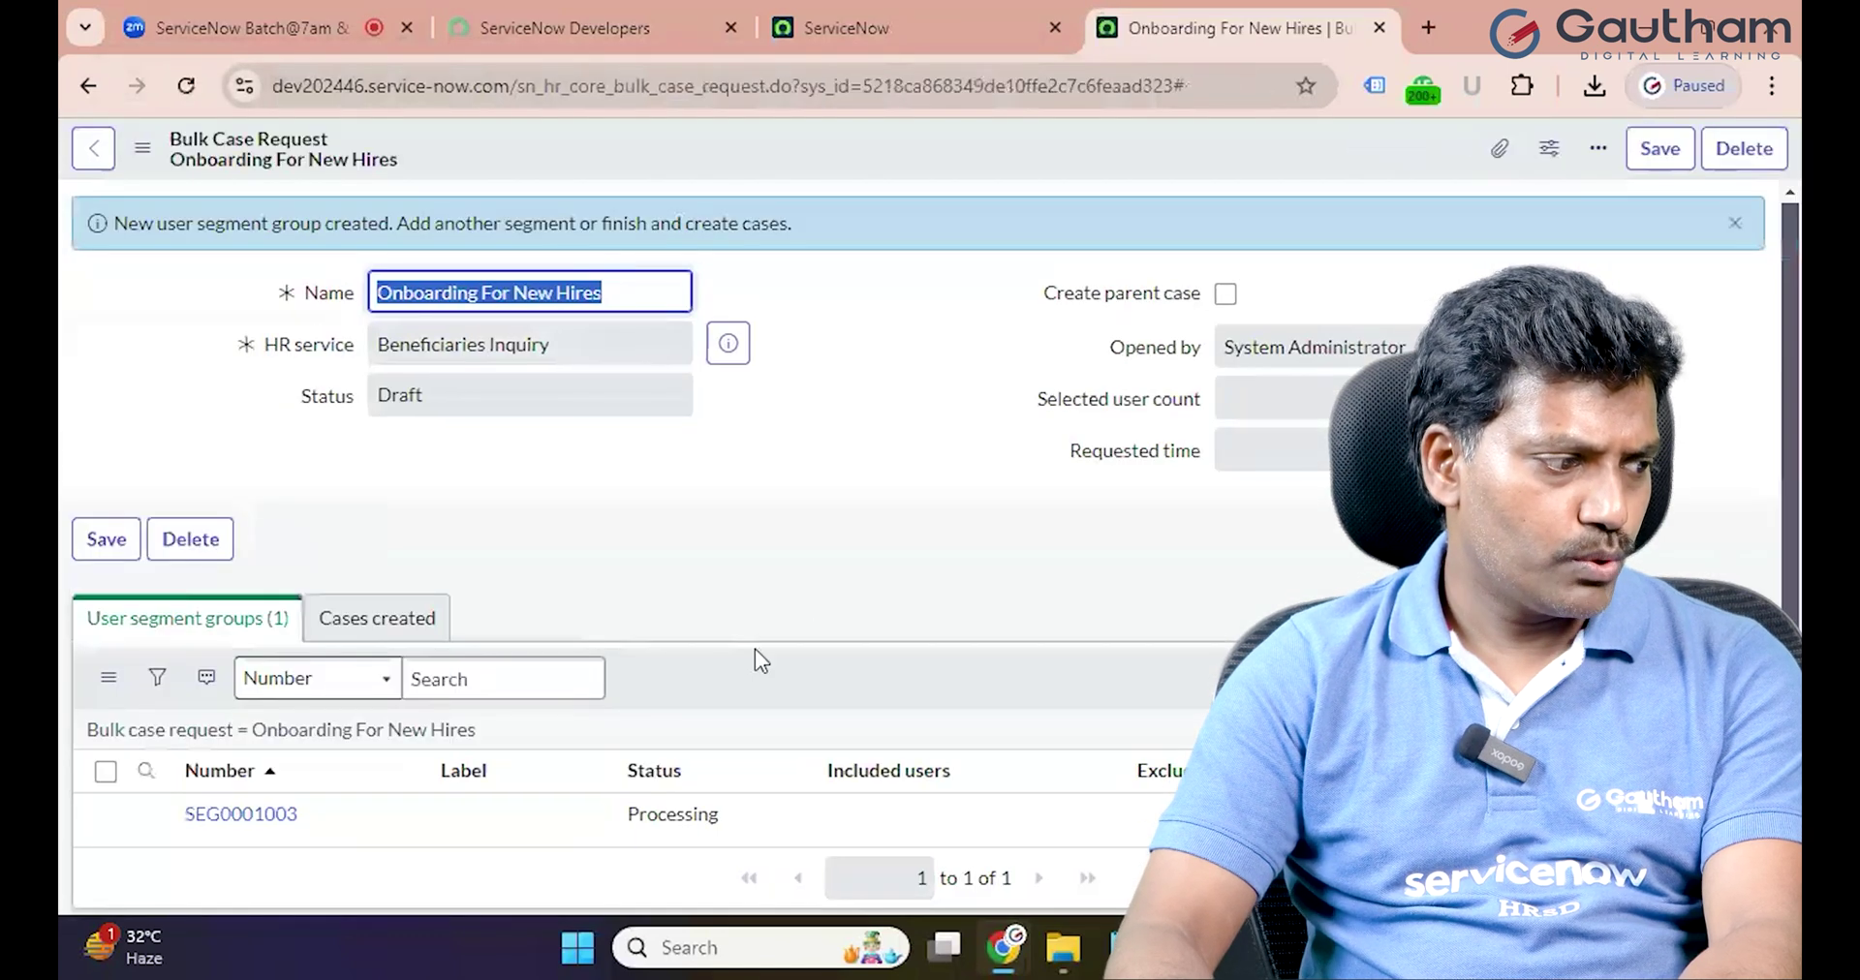
scroll(754, 649, "down", 1)
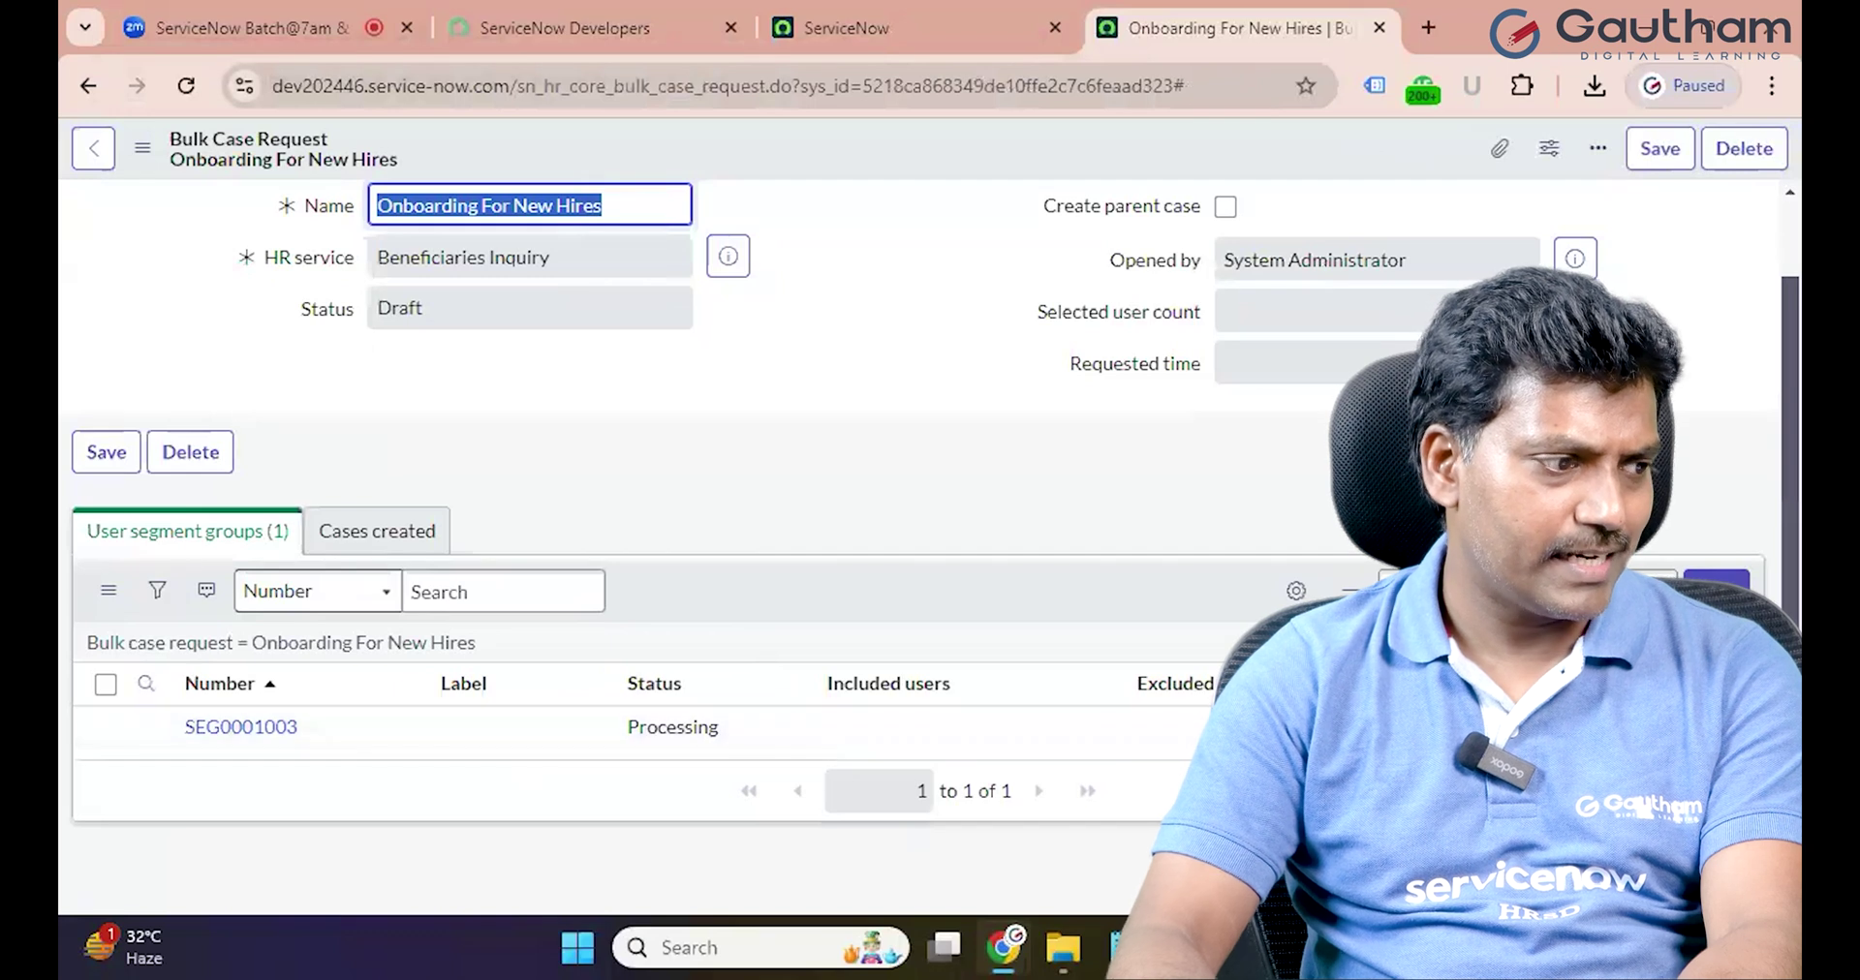
left_click(250, 733)
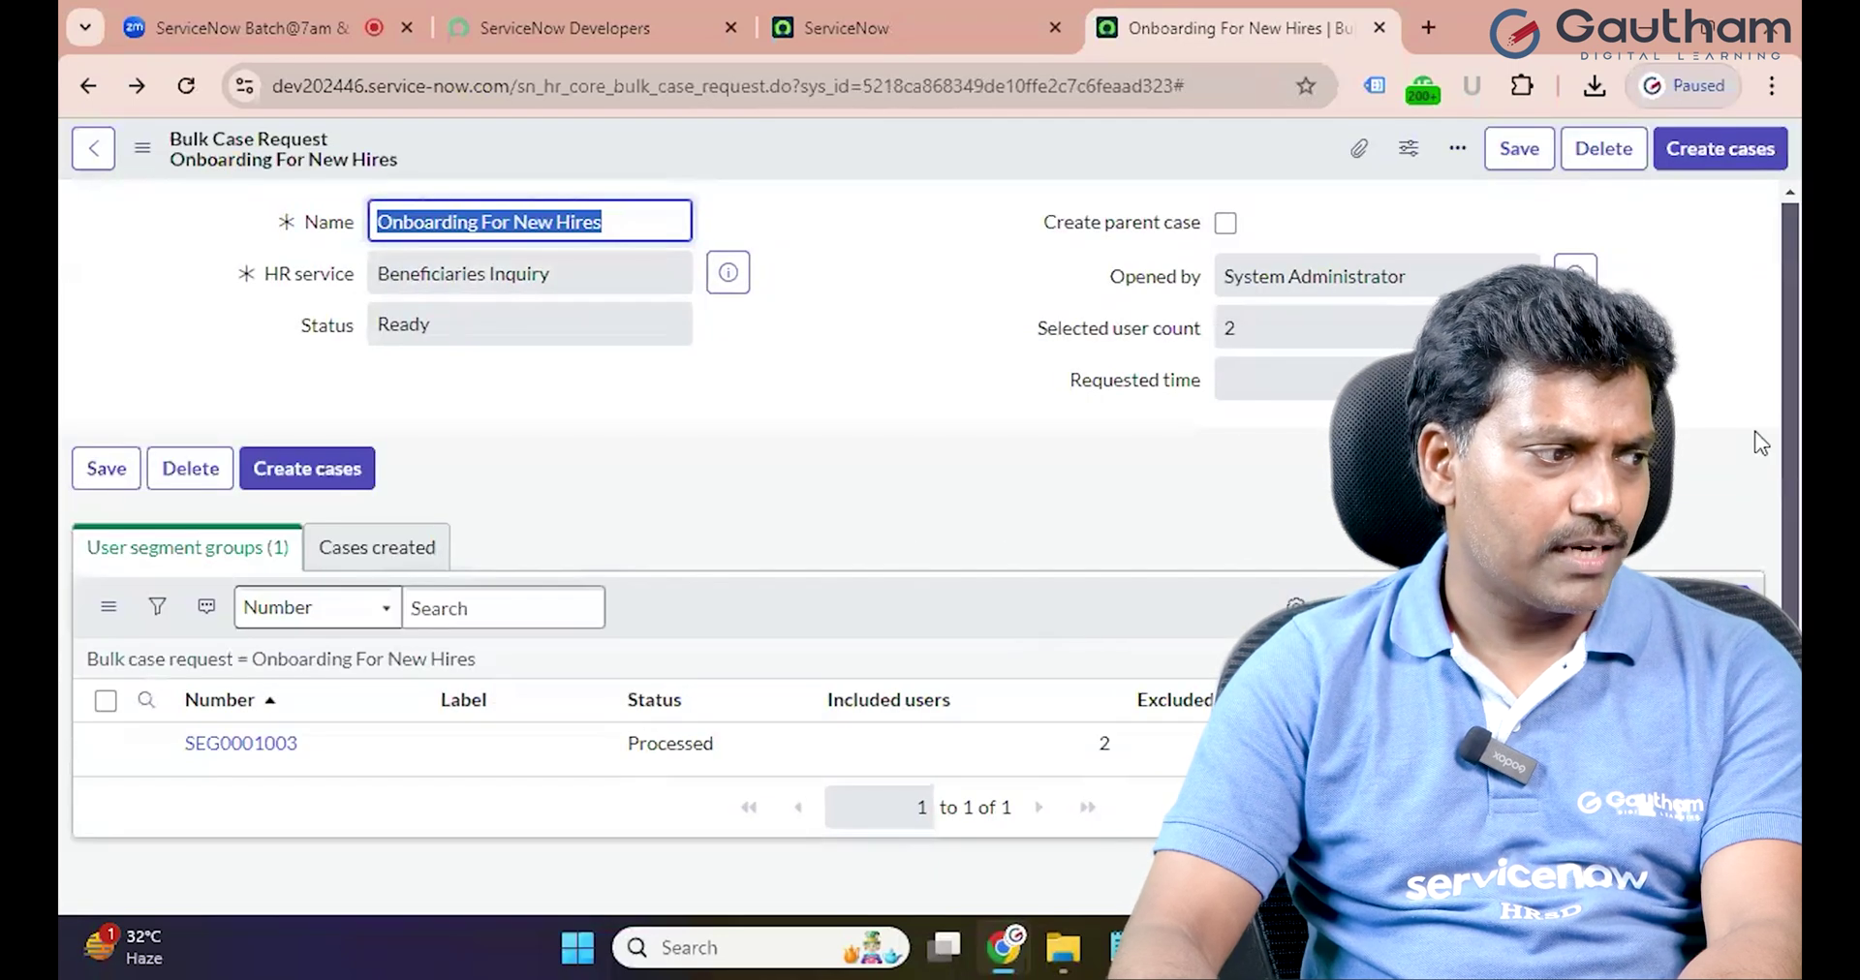
Create the cases for the Onboarding For New Hires bulk case request and confirm their creation.
left_click(1720, 148)
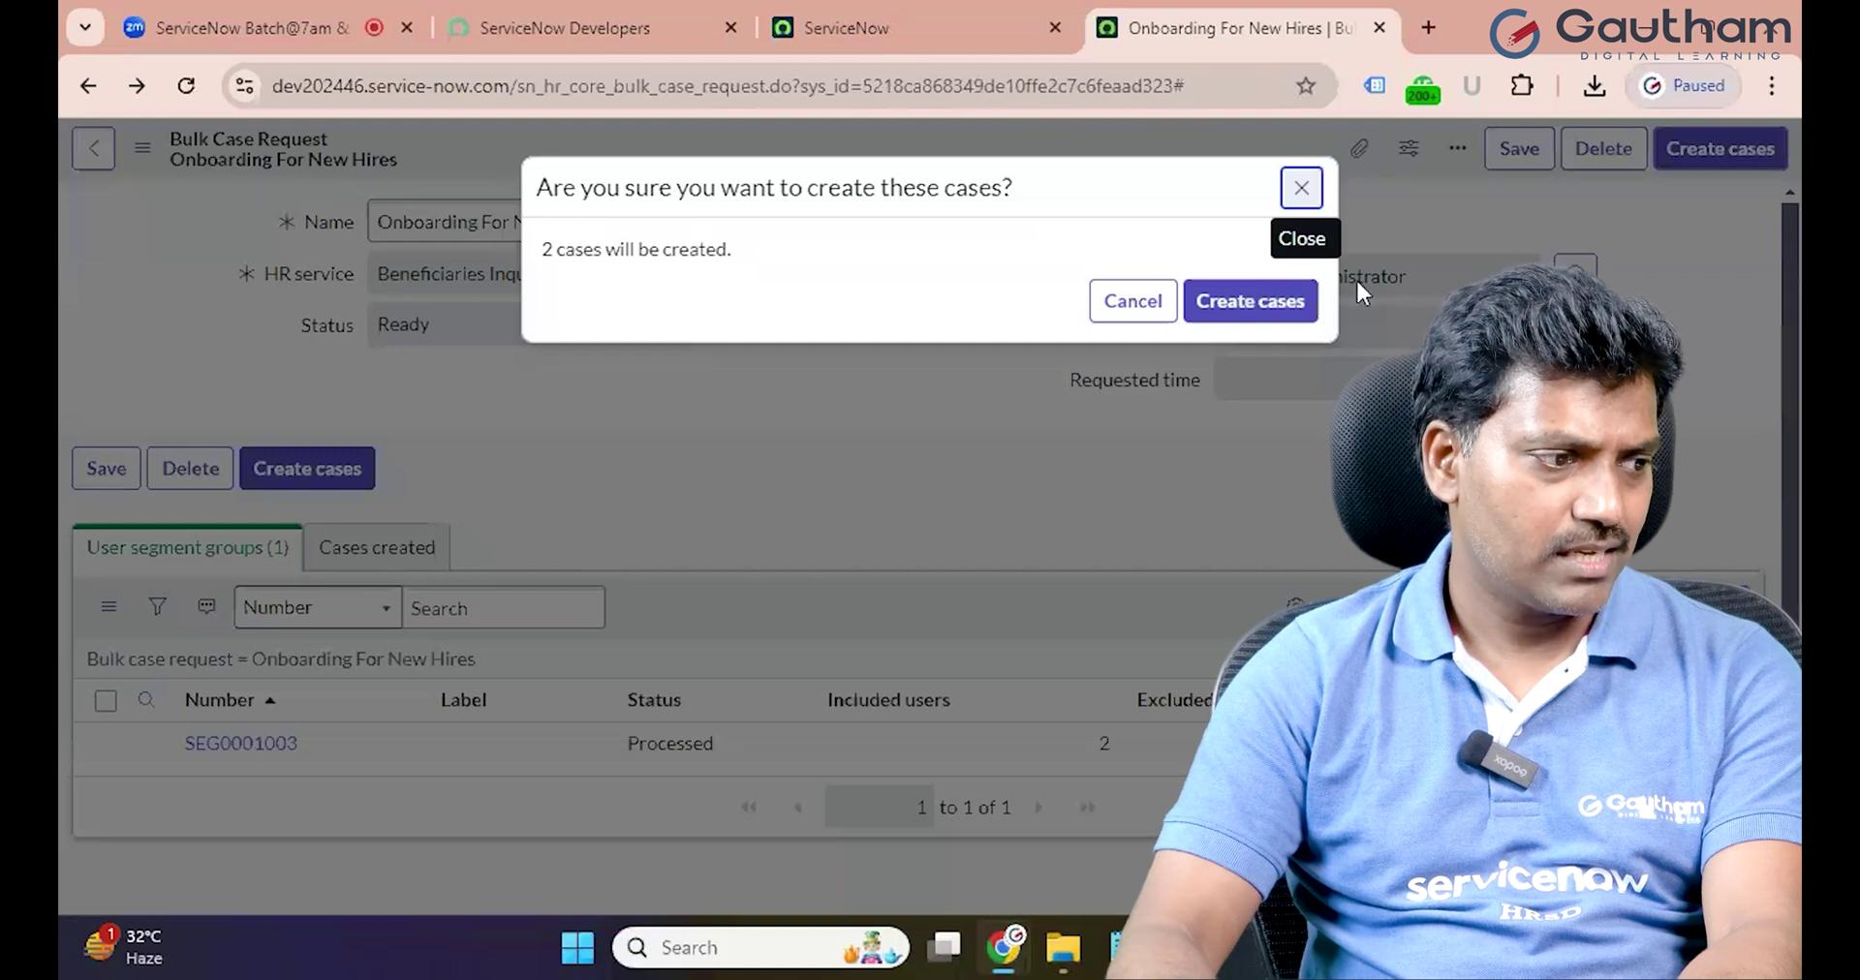
left_click(1249, 301)
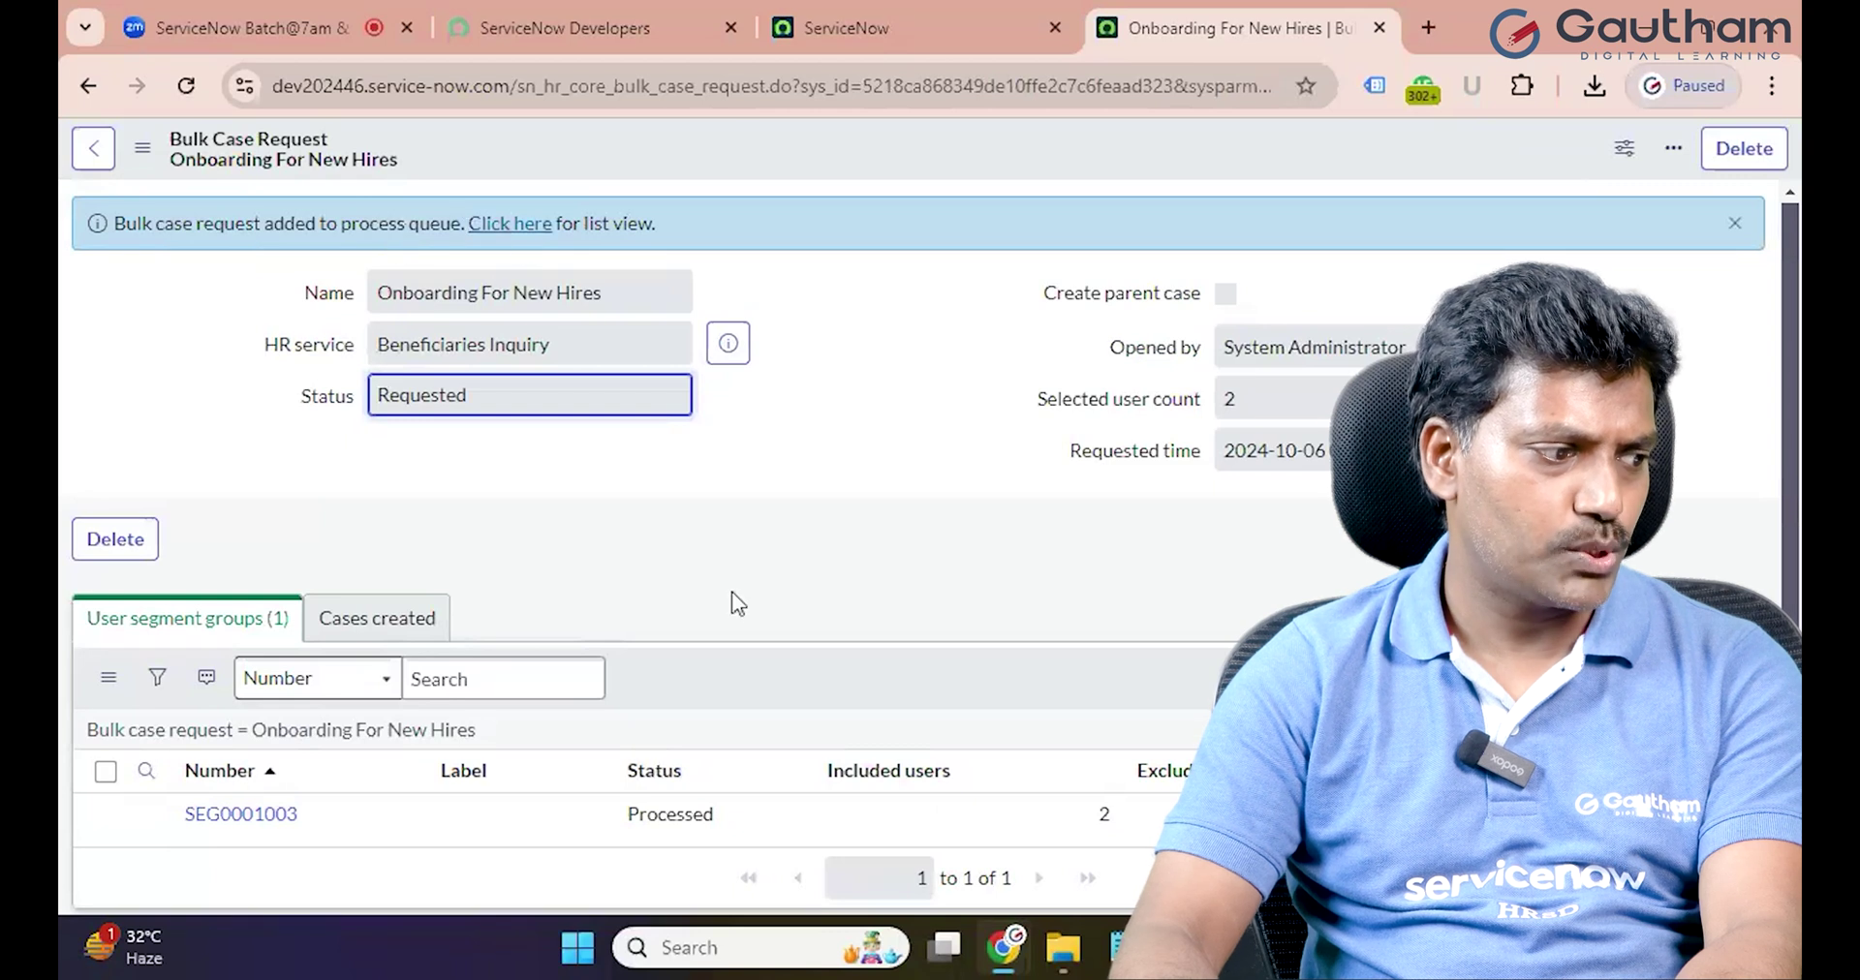
scroll(740, 595, "down", 1)
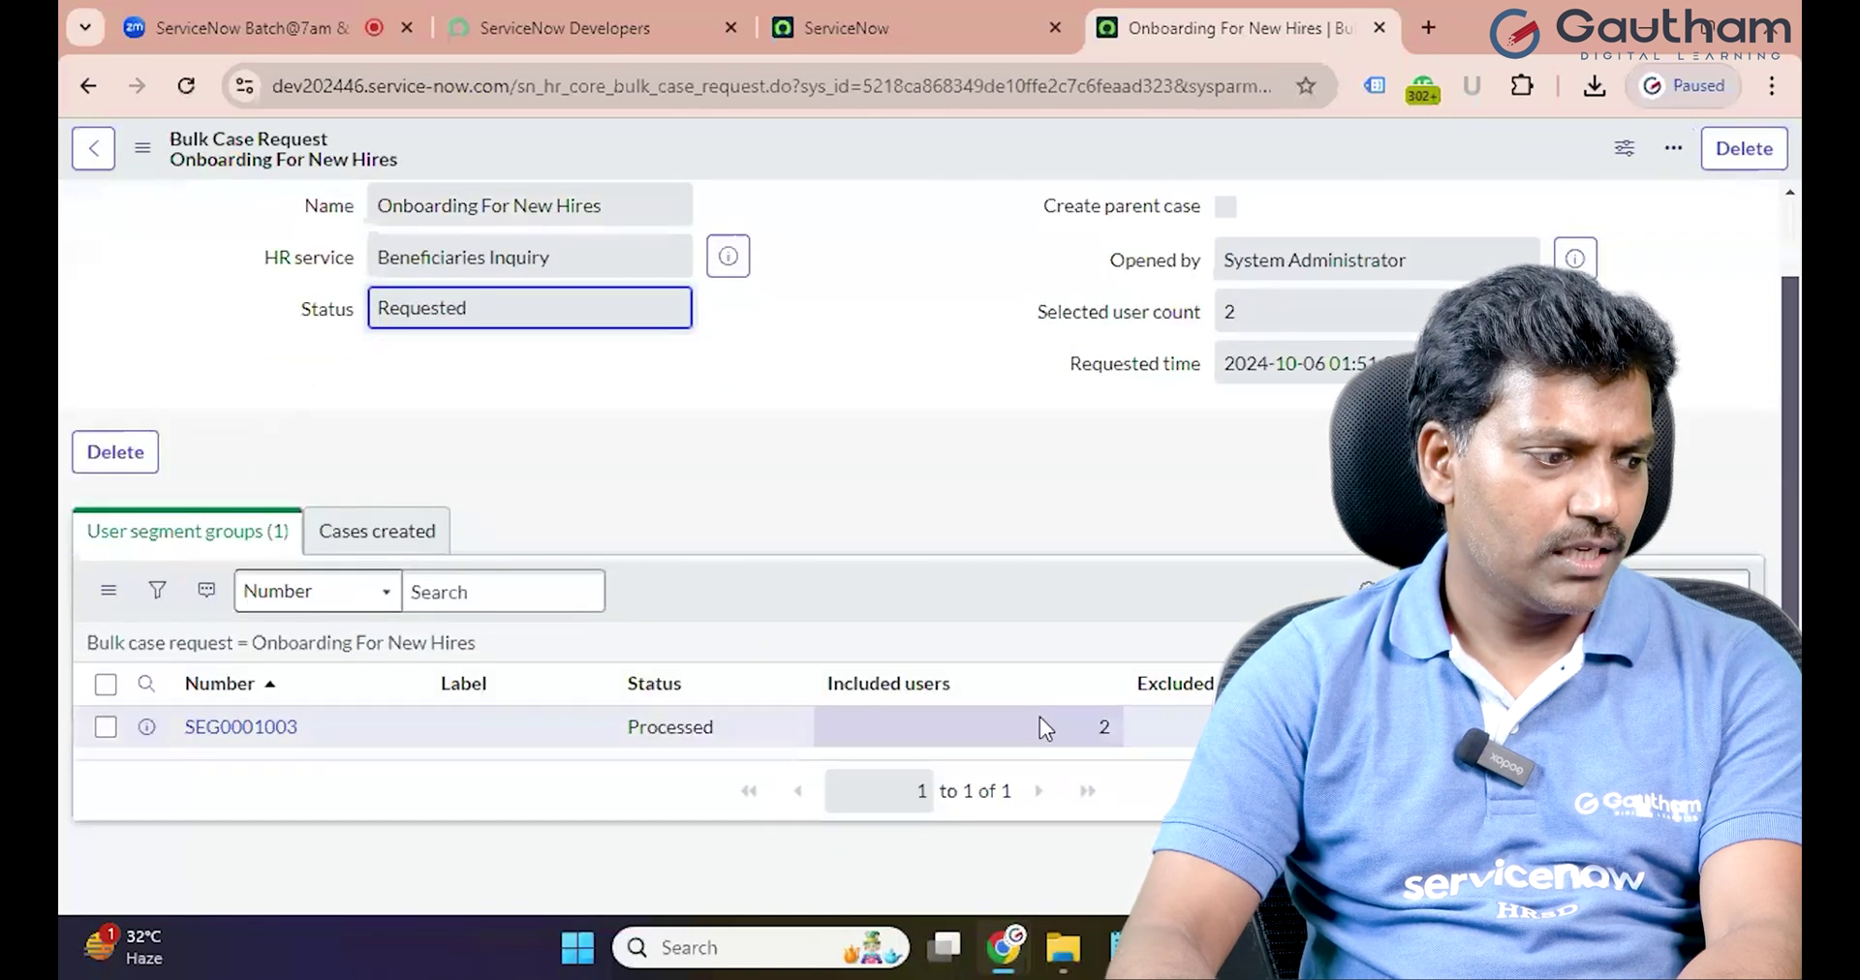
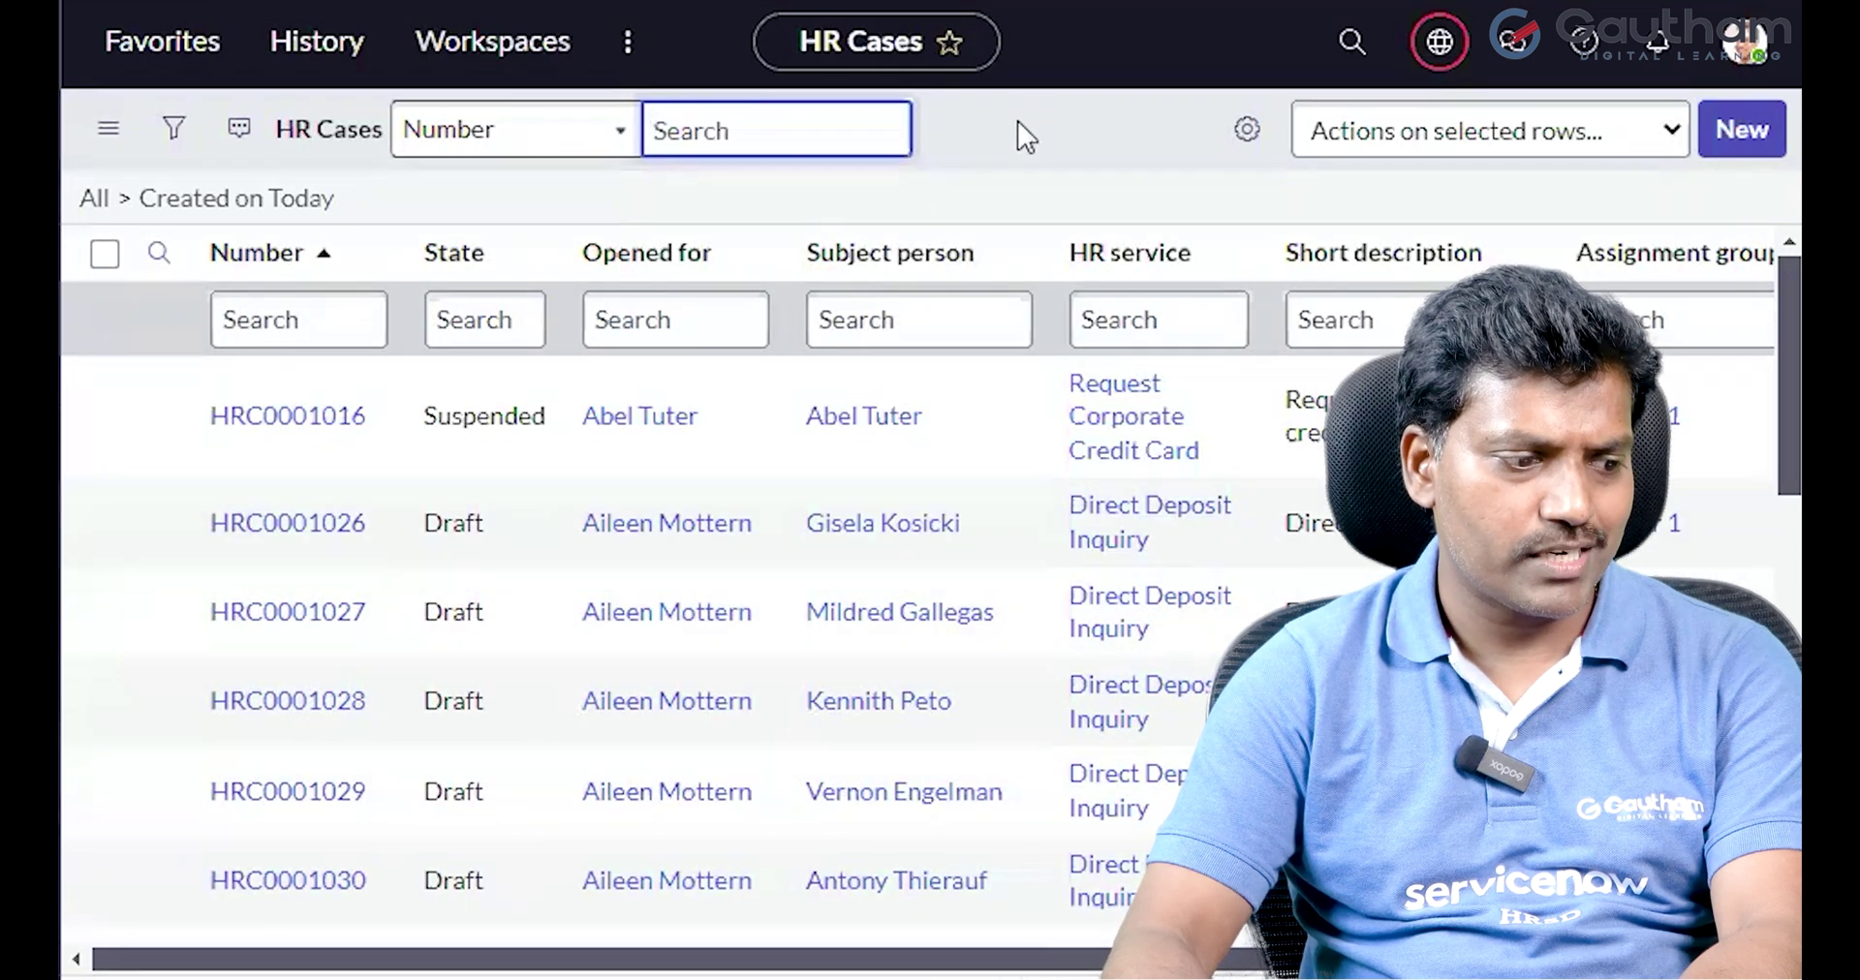
Open the filter conditions of the HR Cases list.
left_click(171, 129)
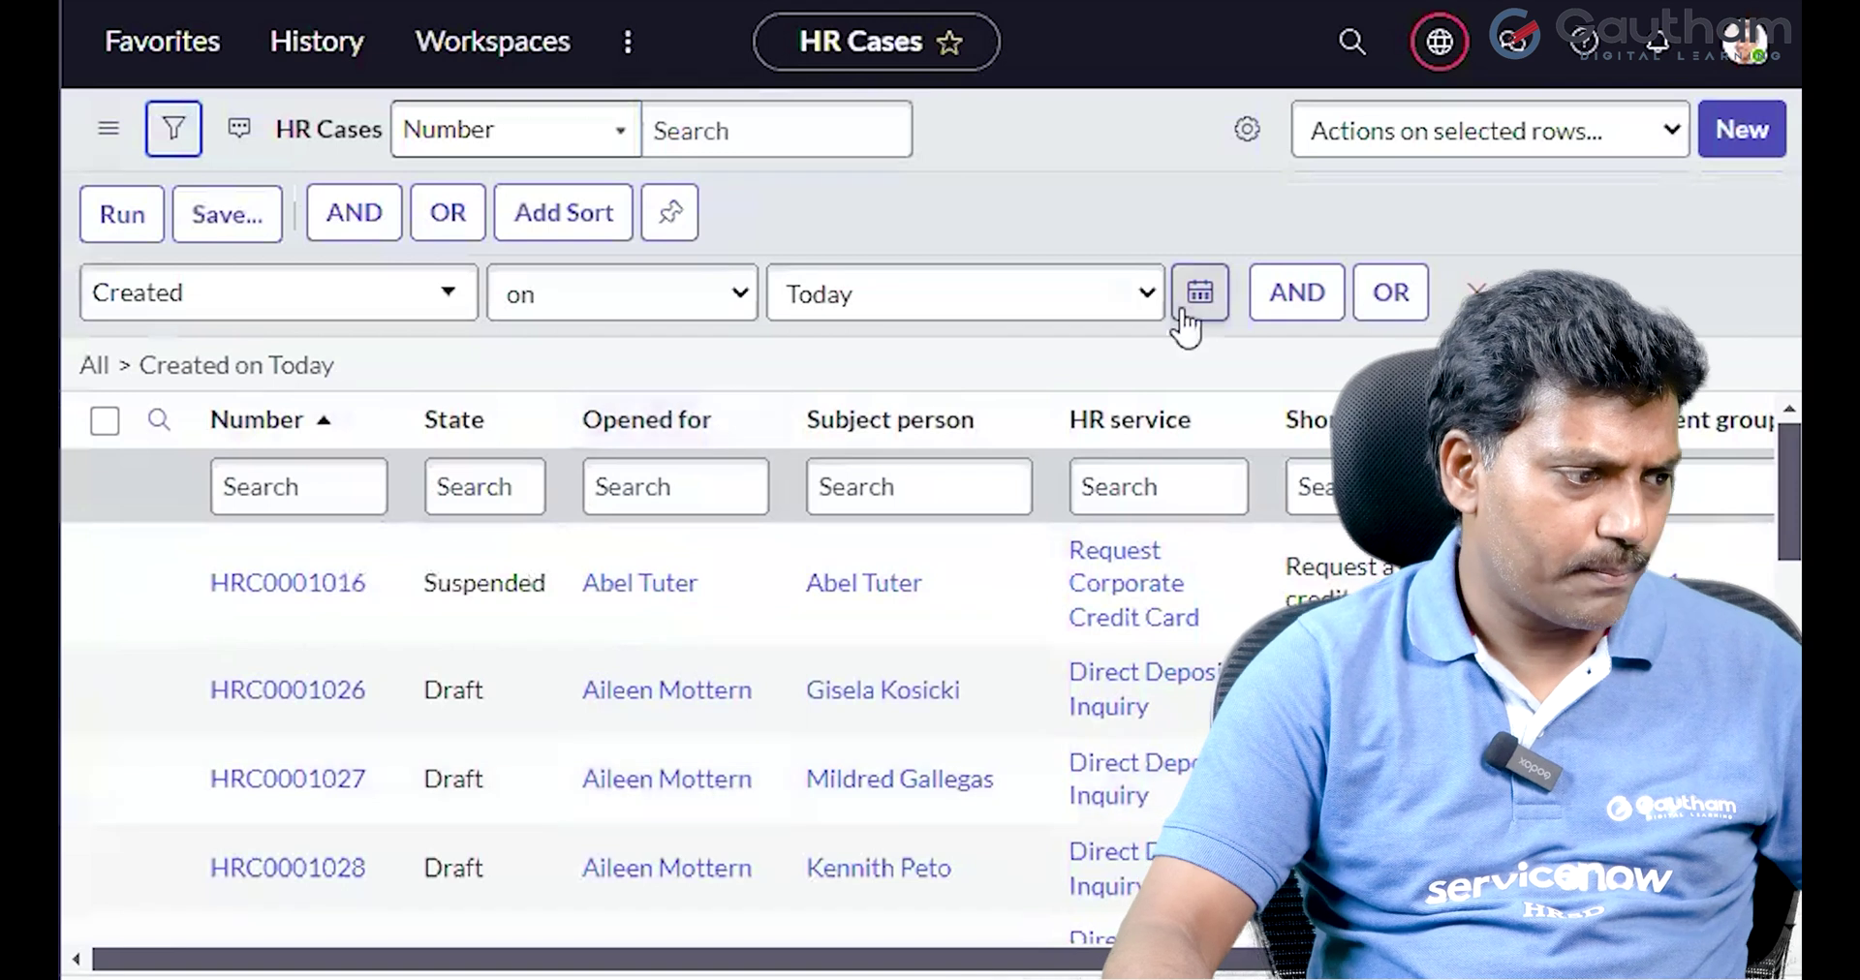
left_click(1309, 311)
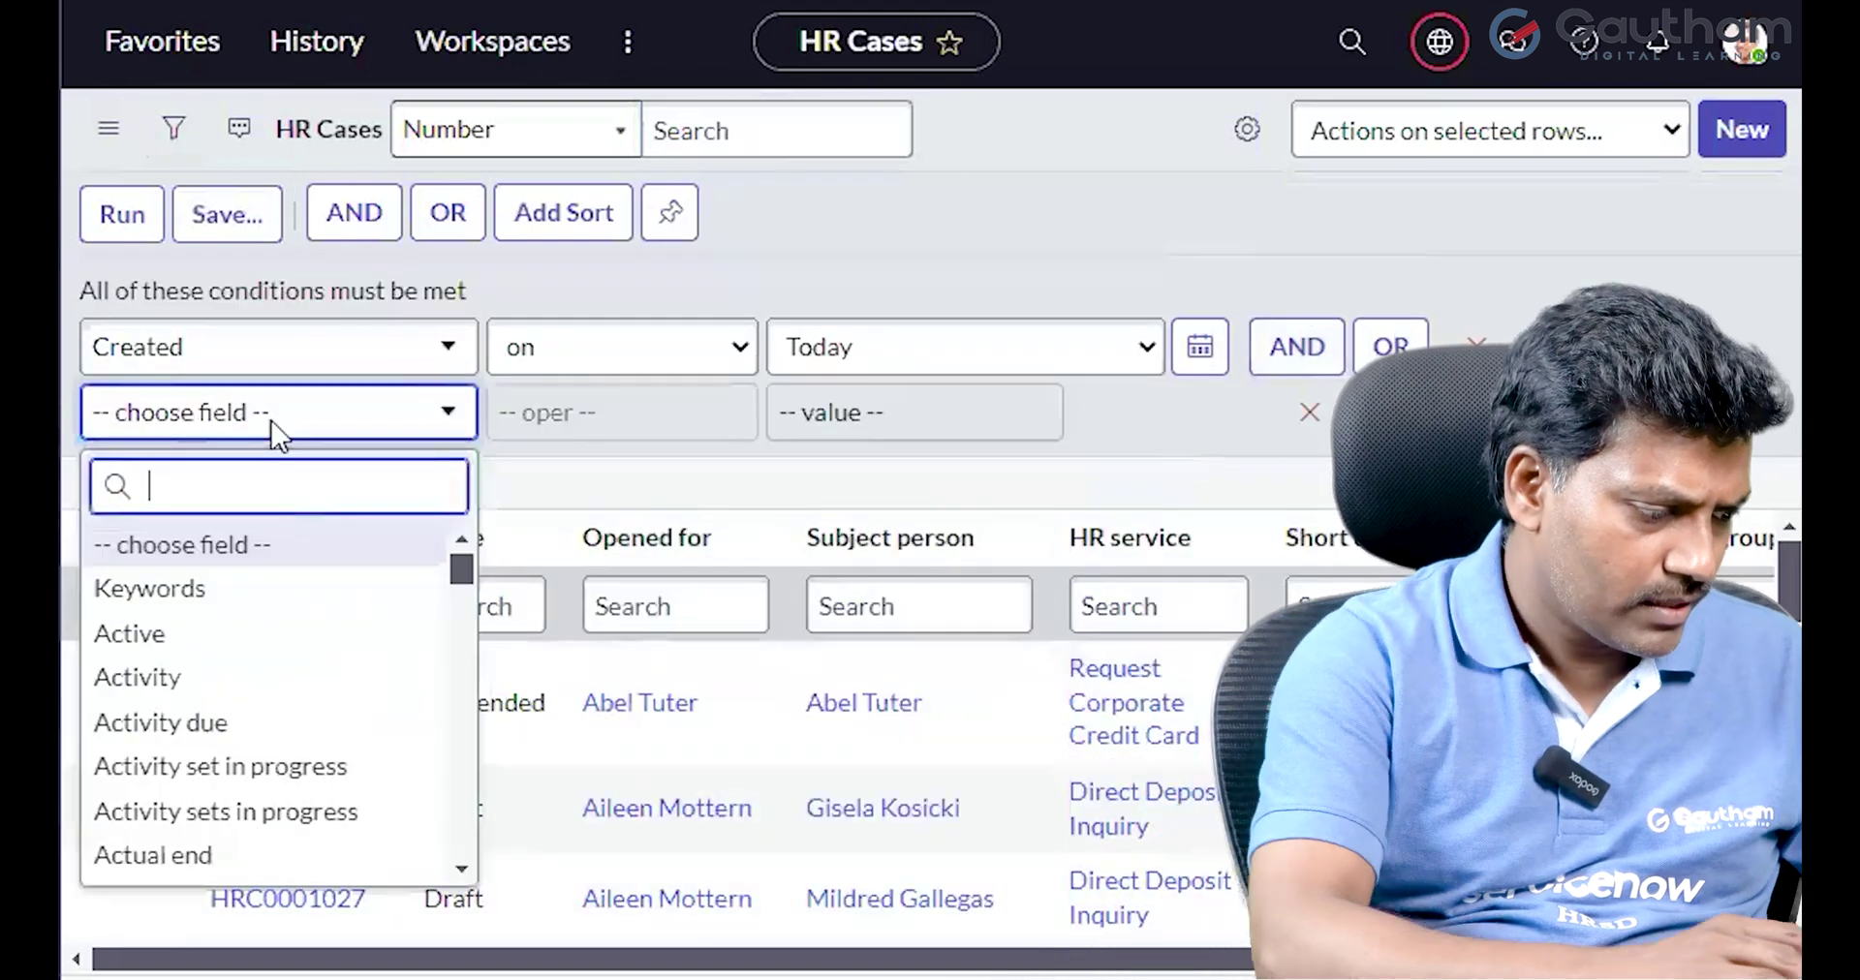
type("so")
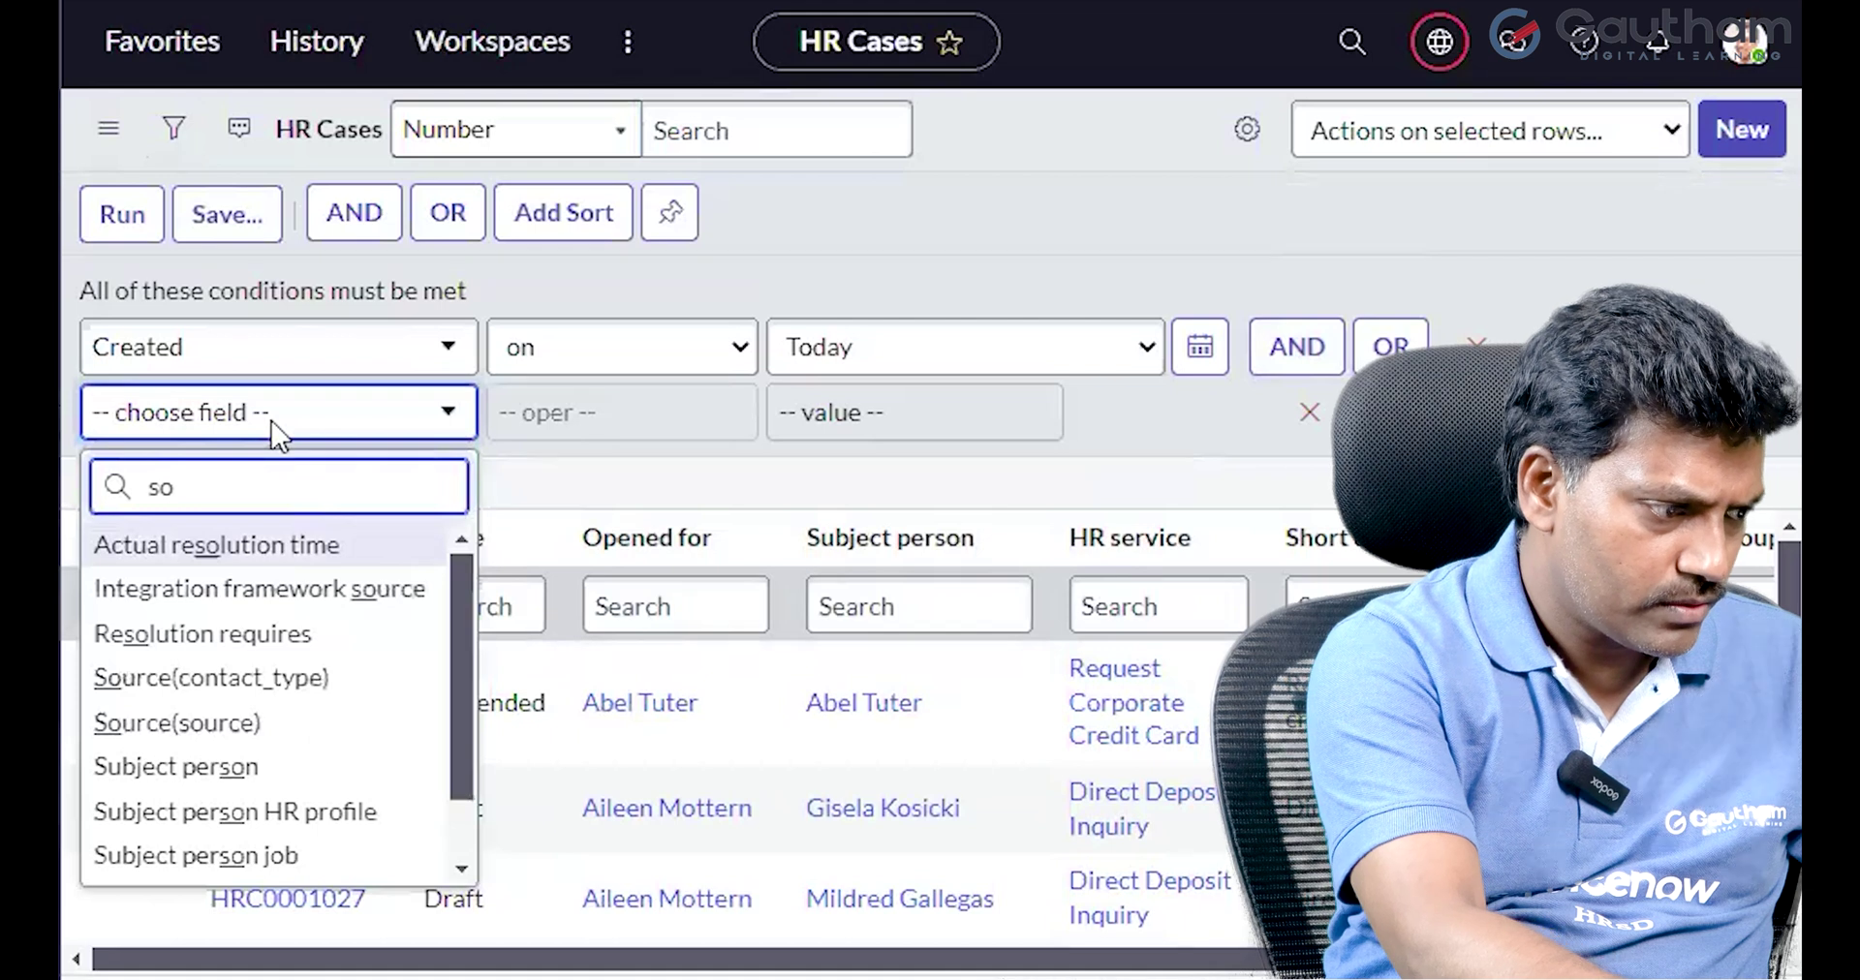
type("u")
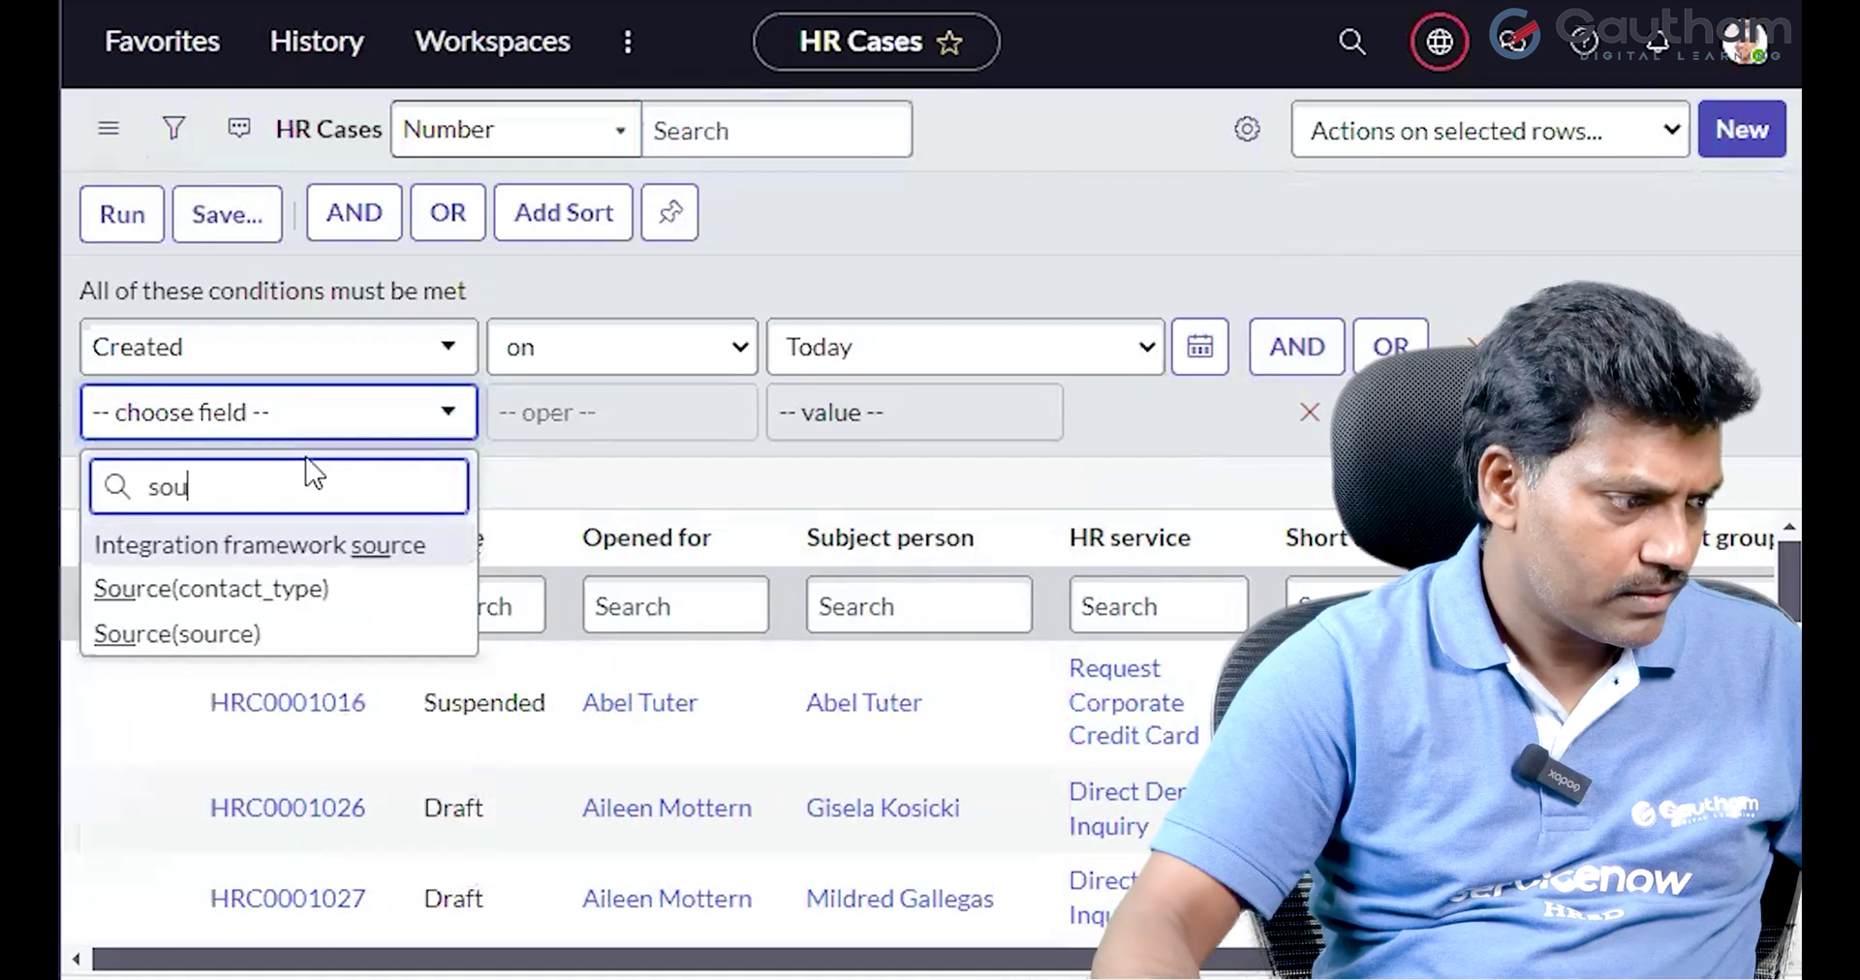
left_click(249, 637)
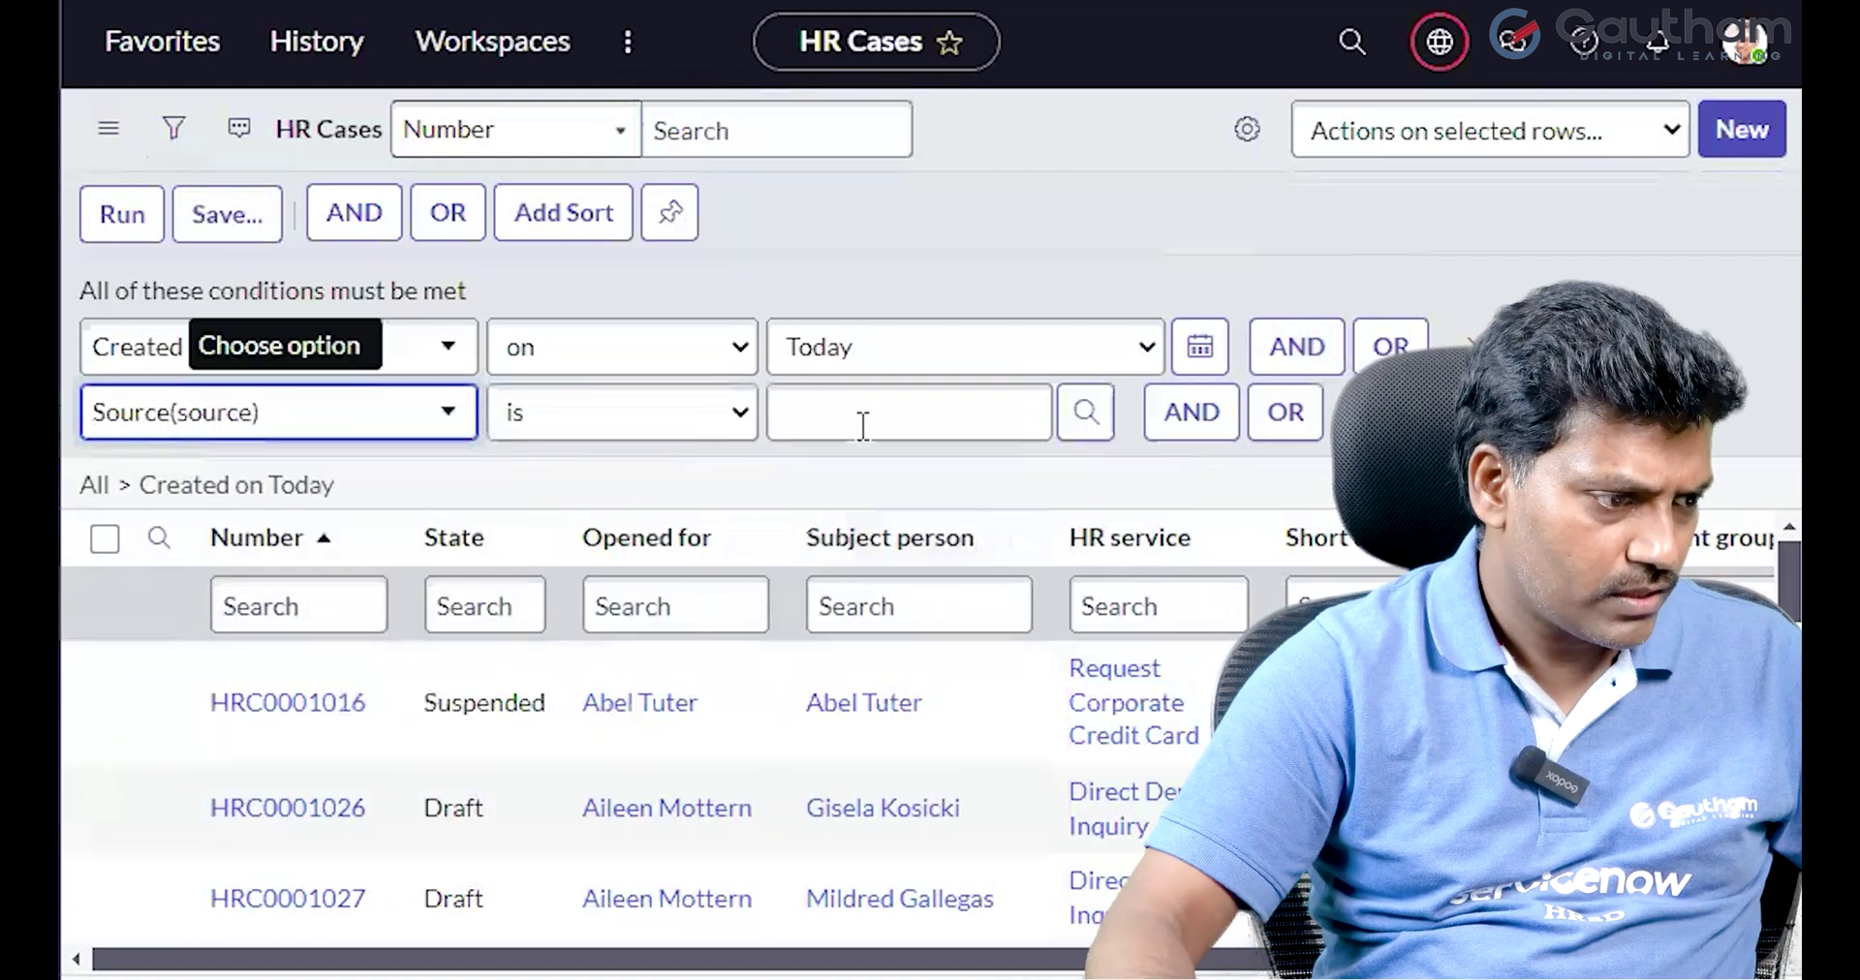
left_click(1086, 416)
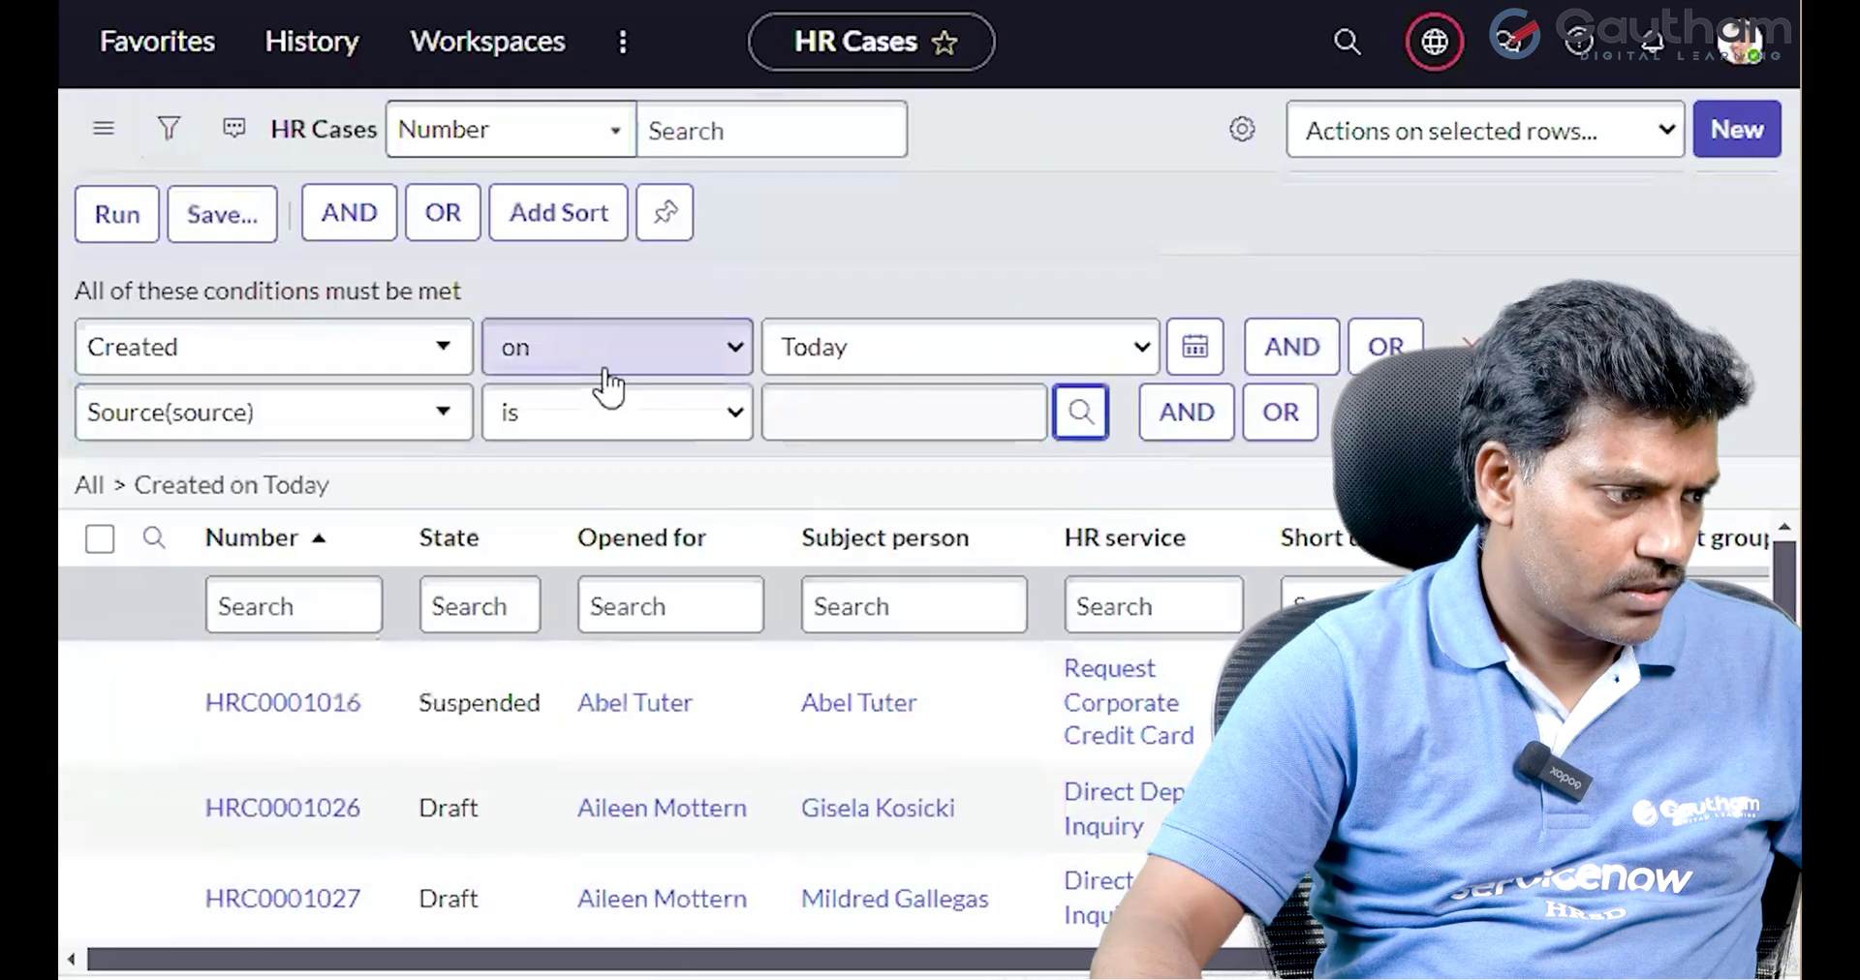
left_click(1471, 412)
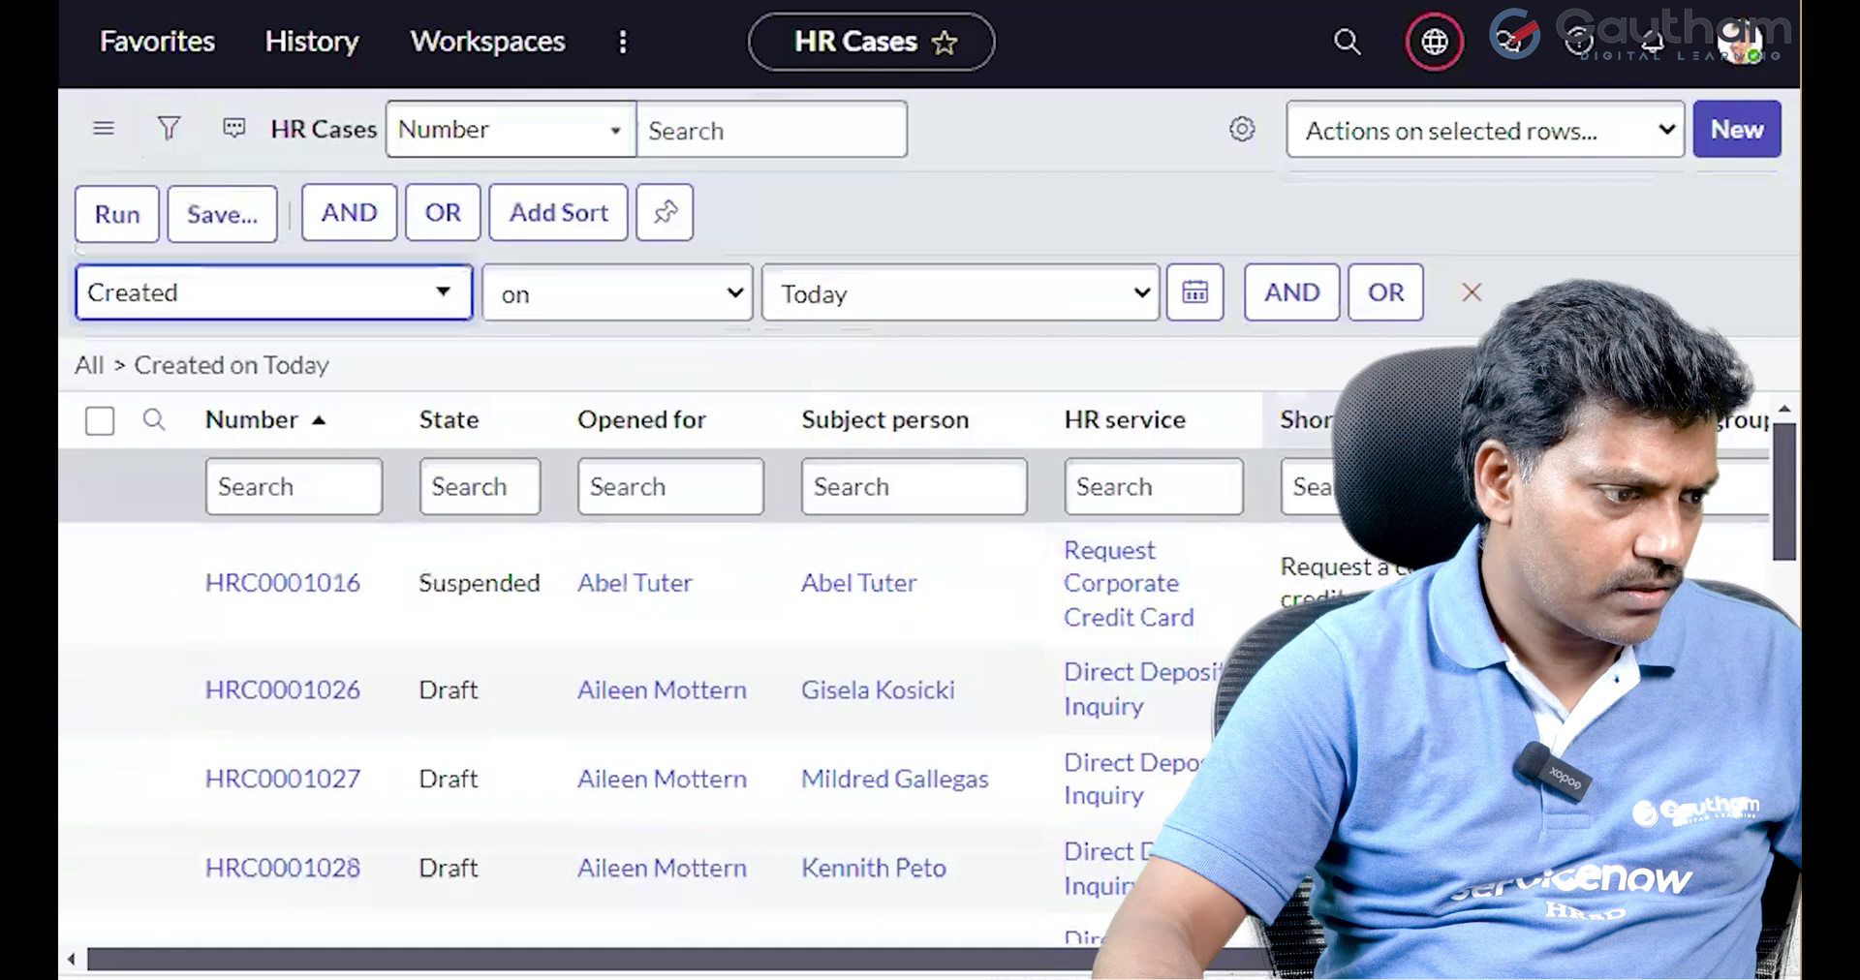
left_click(1298, 300)
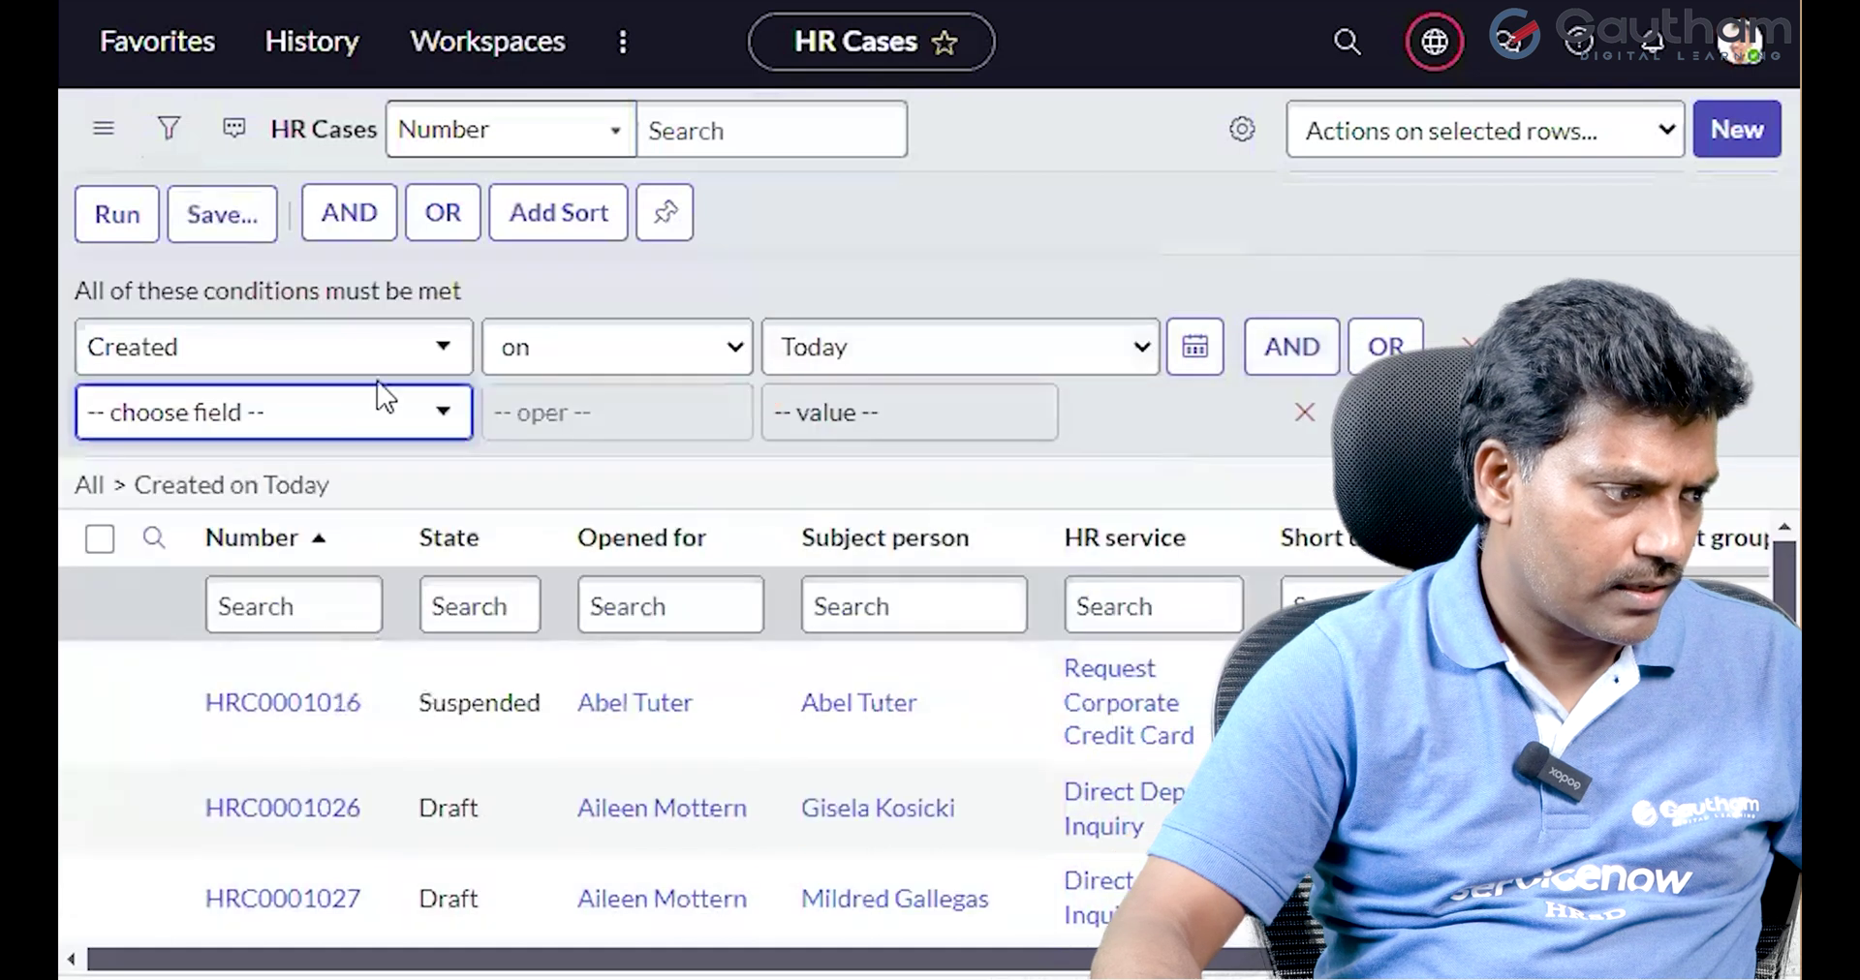
left_click(730, 360)
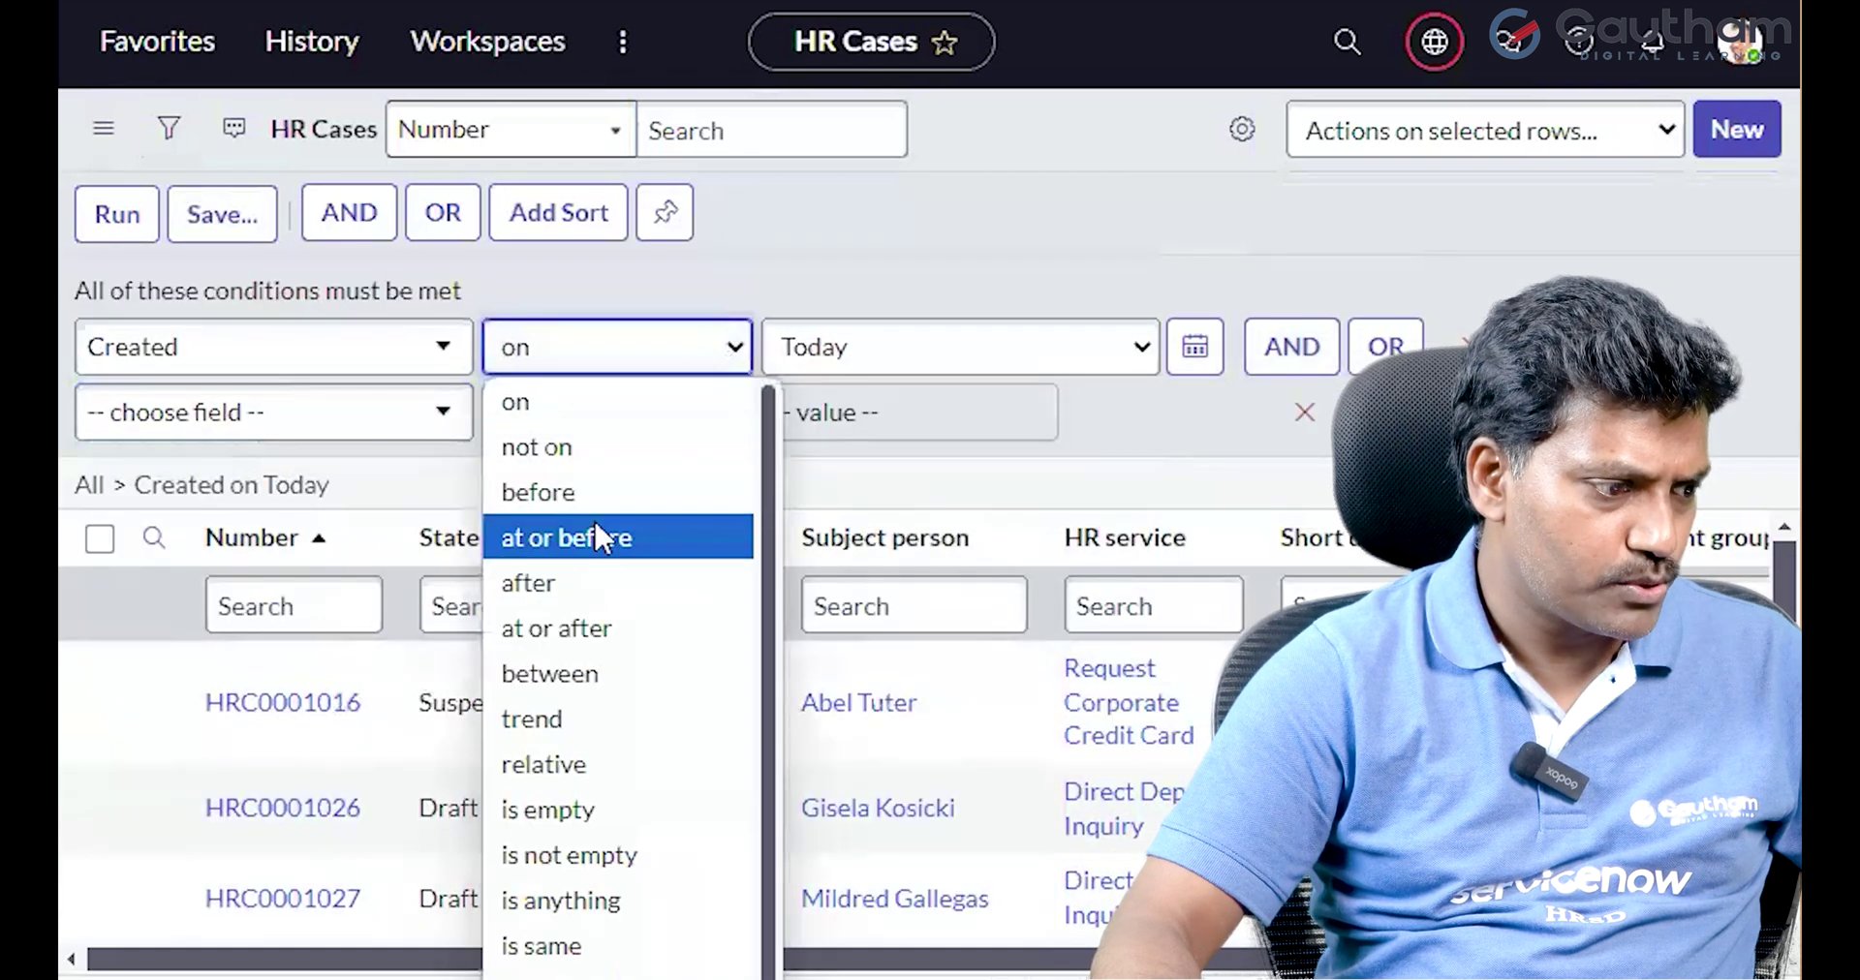
key("Escape")
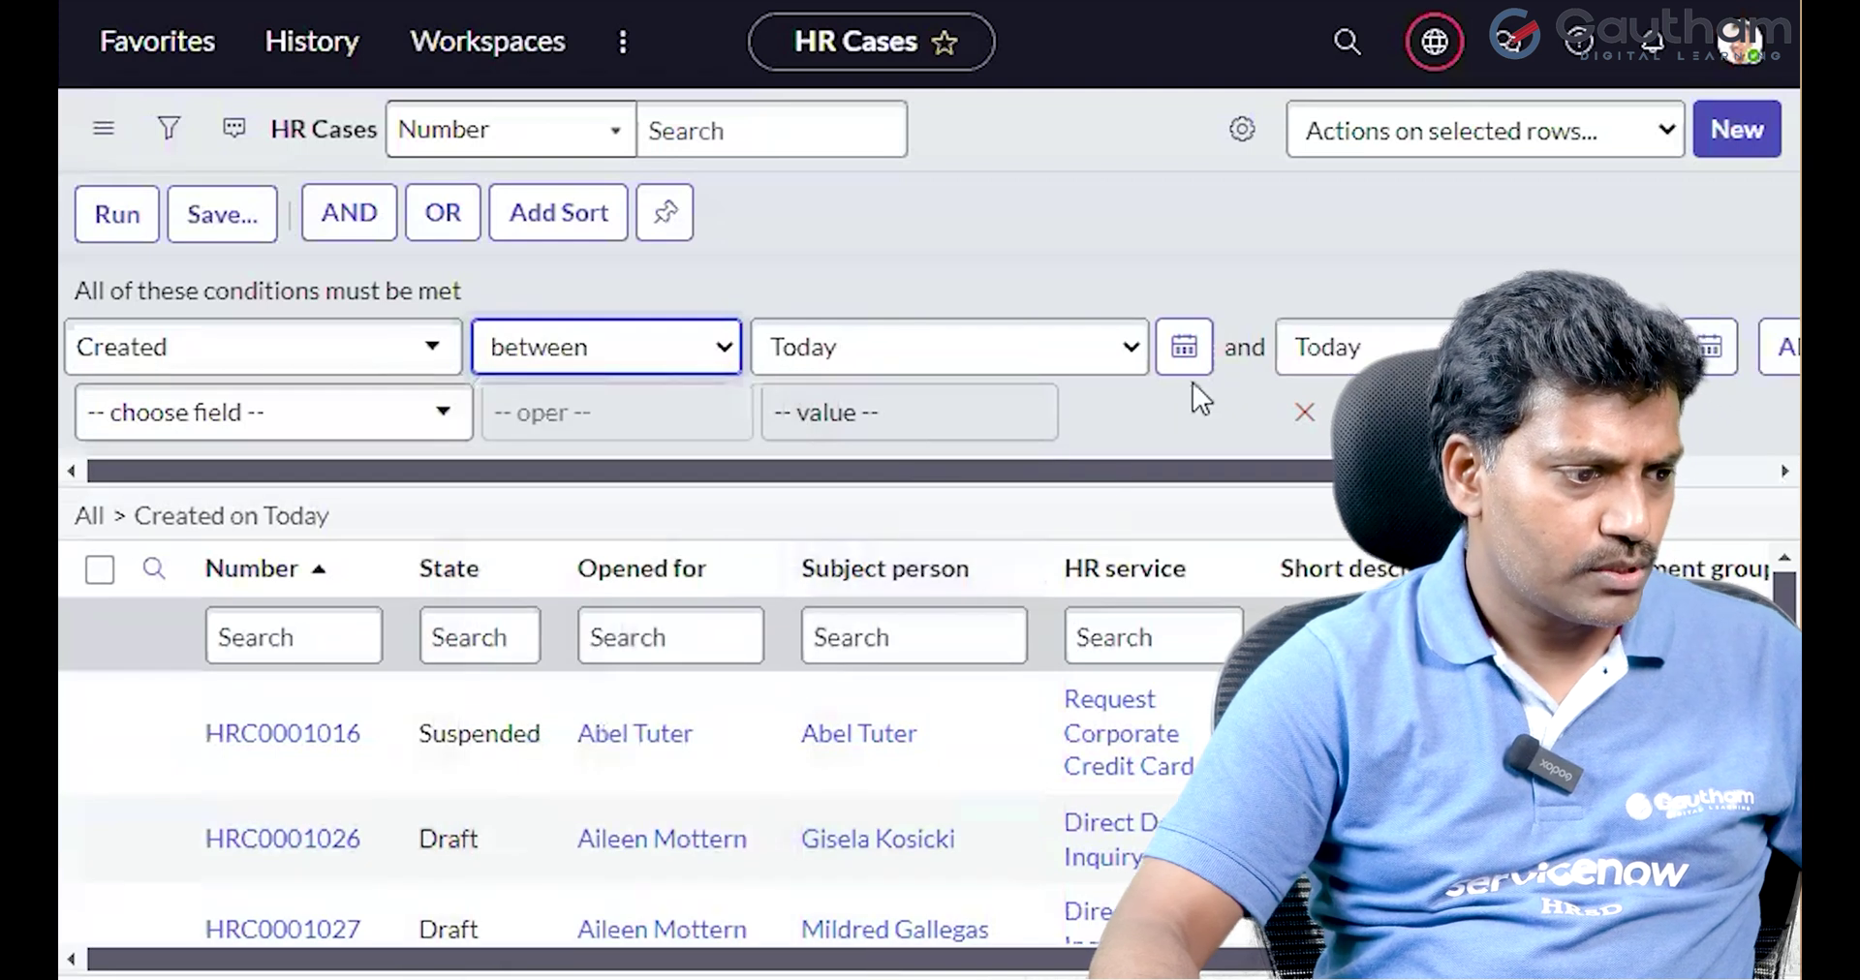
left_click(1184, 348)
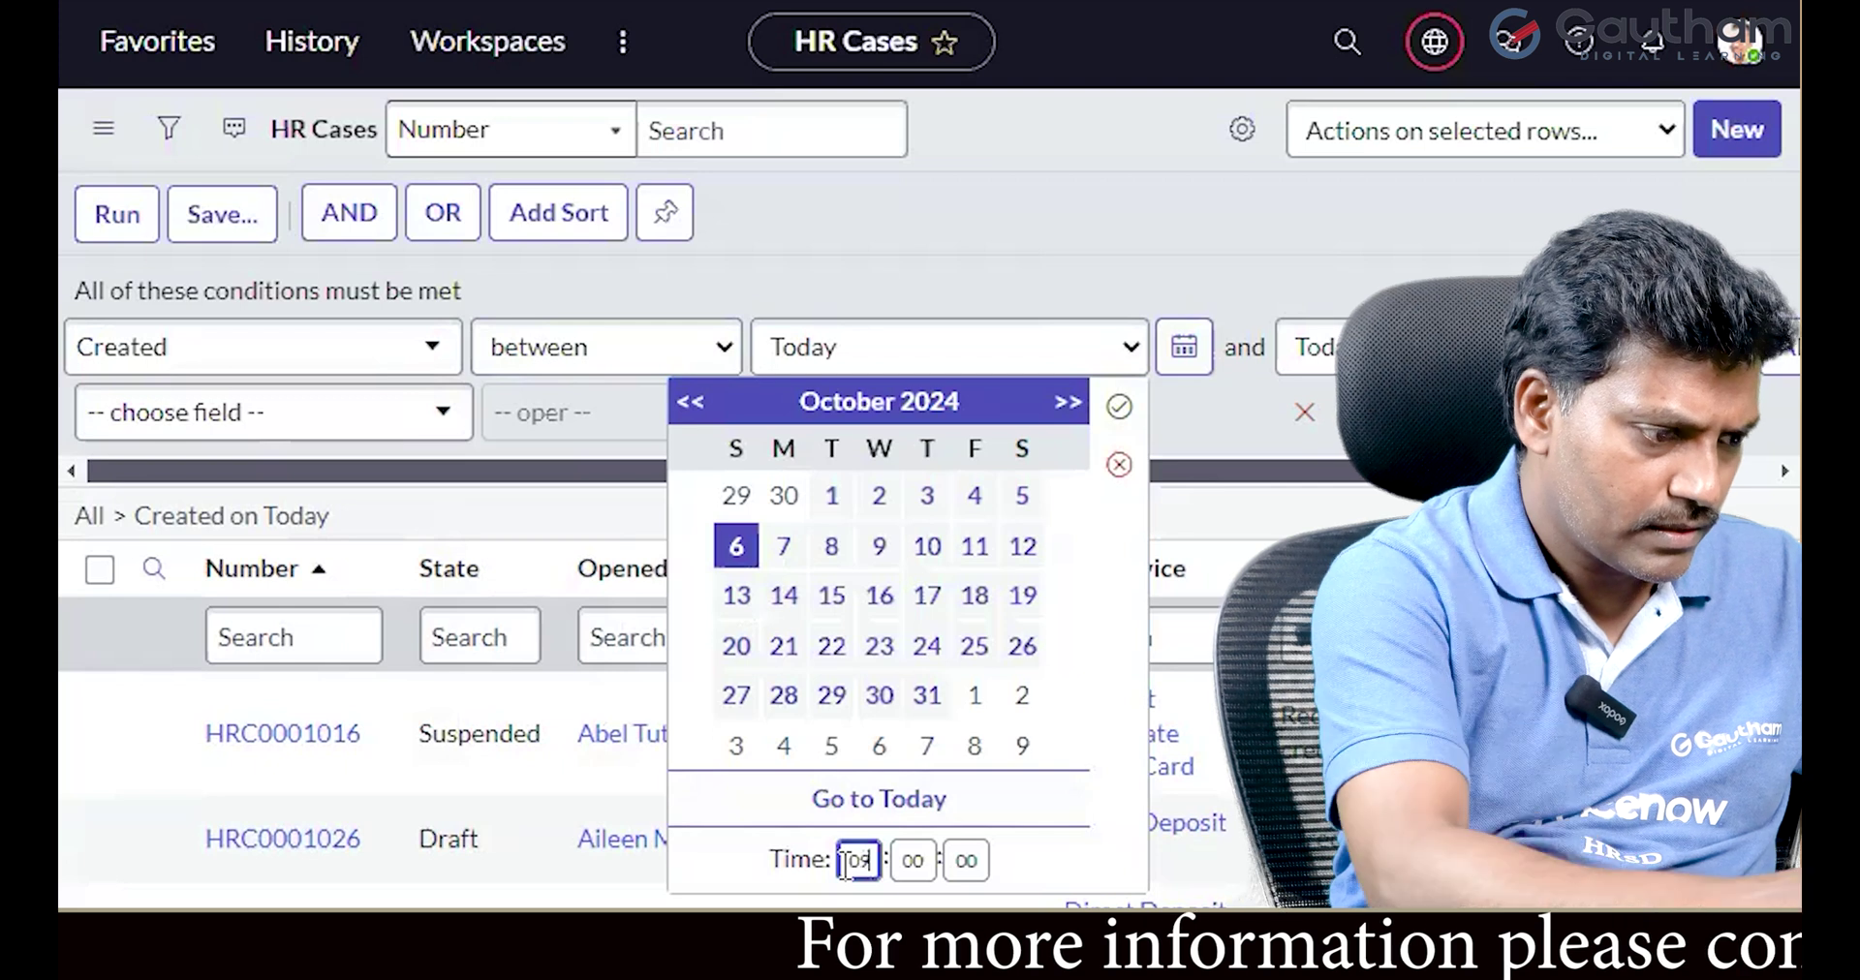
left_click(1118, 408)
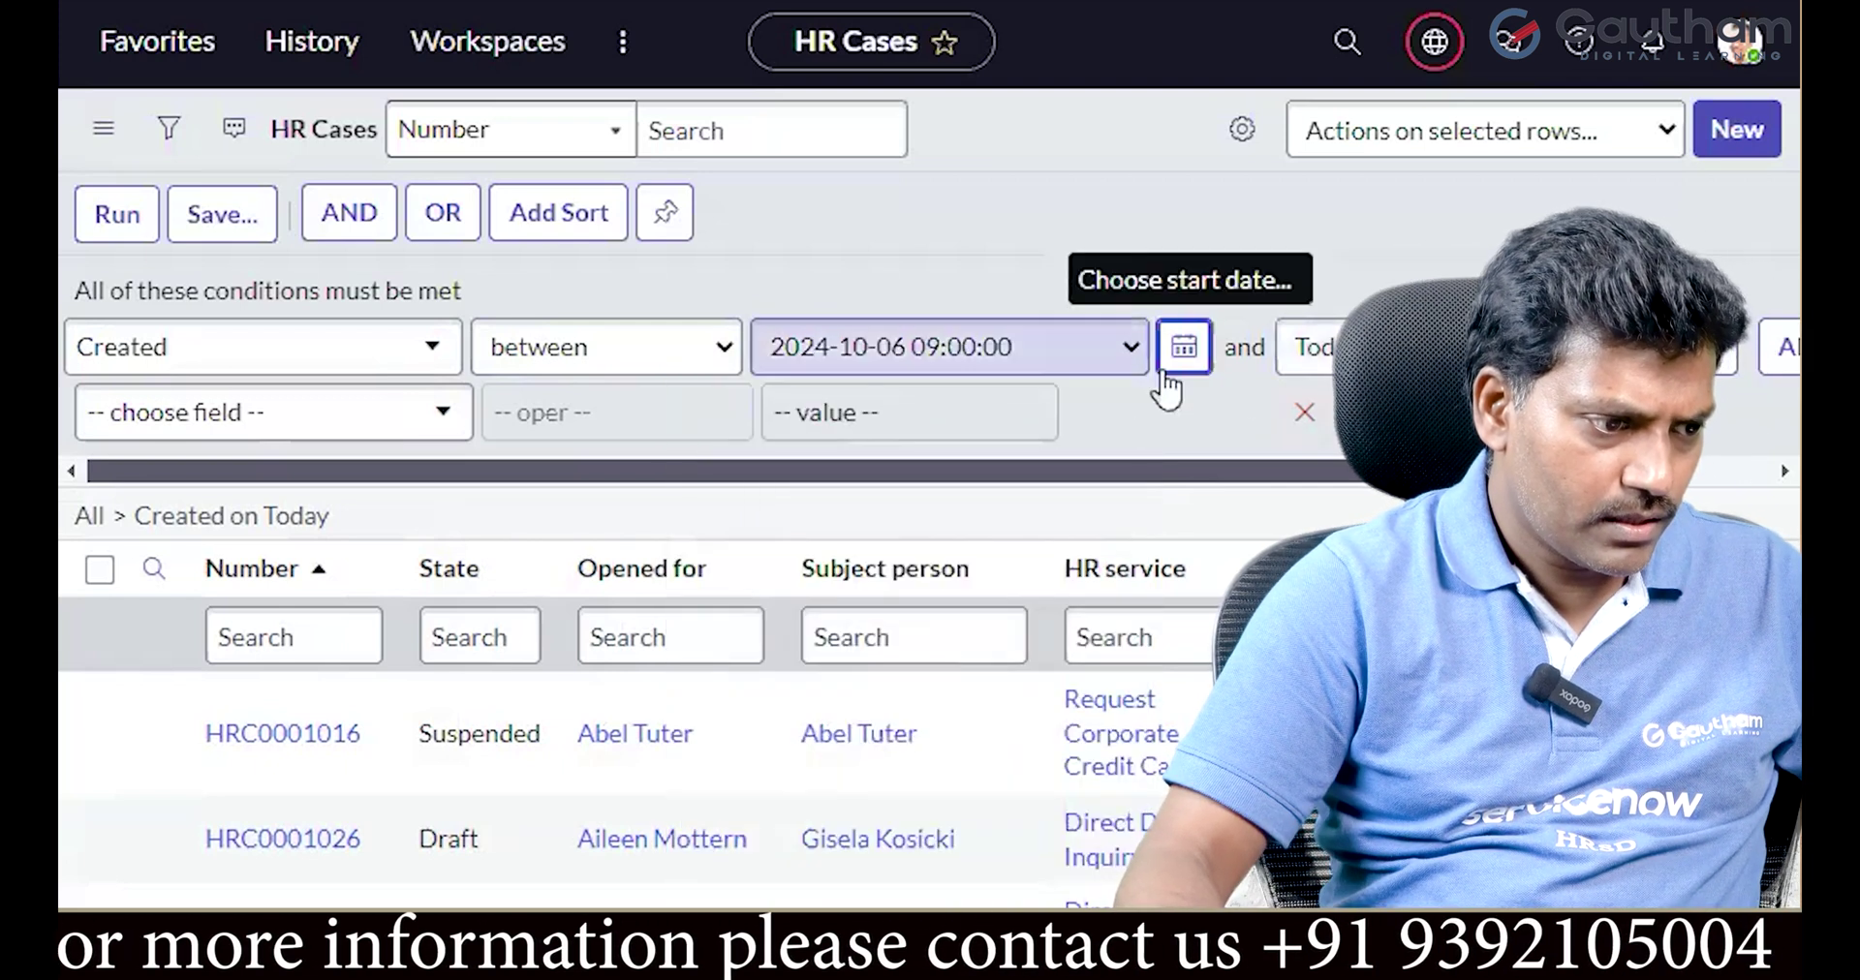
scroll(988, 678, "down", 3)
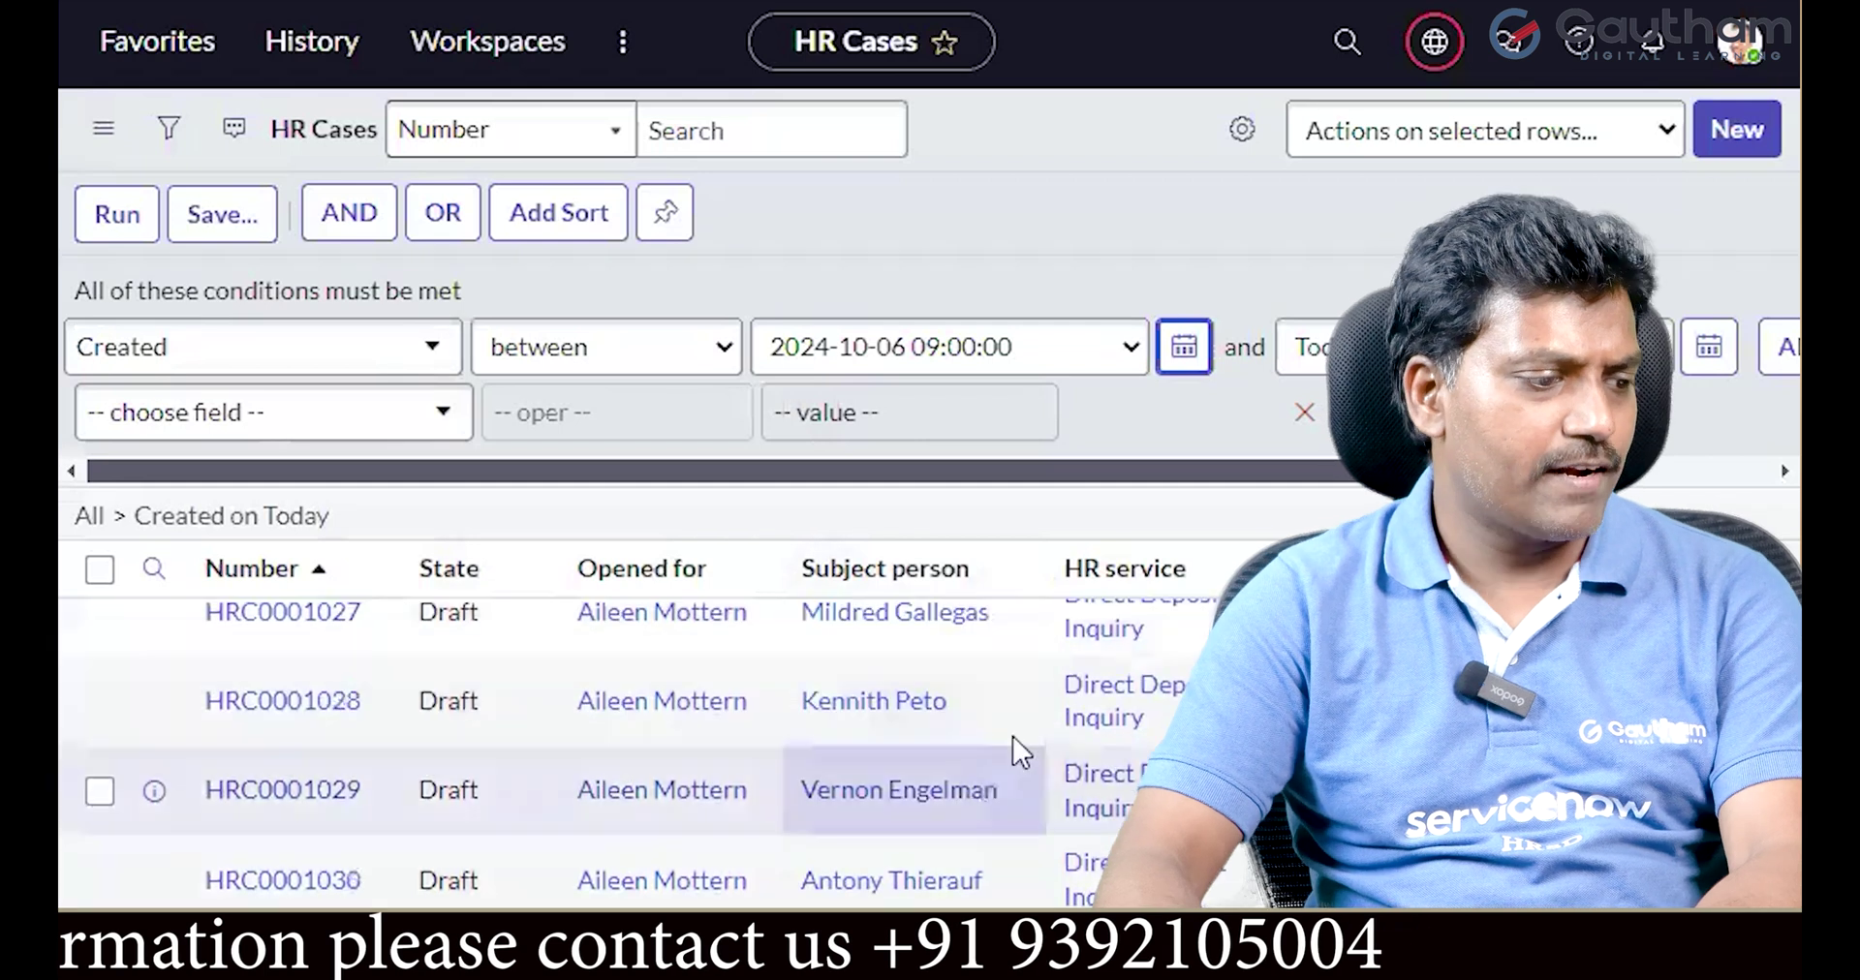
scroll(1009, 741, "up", 5)
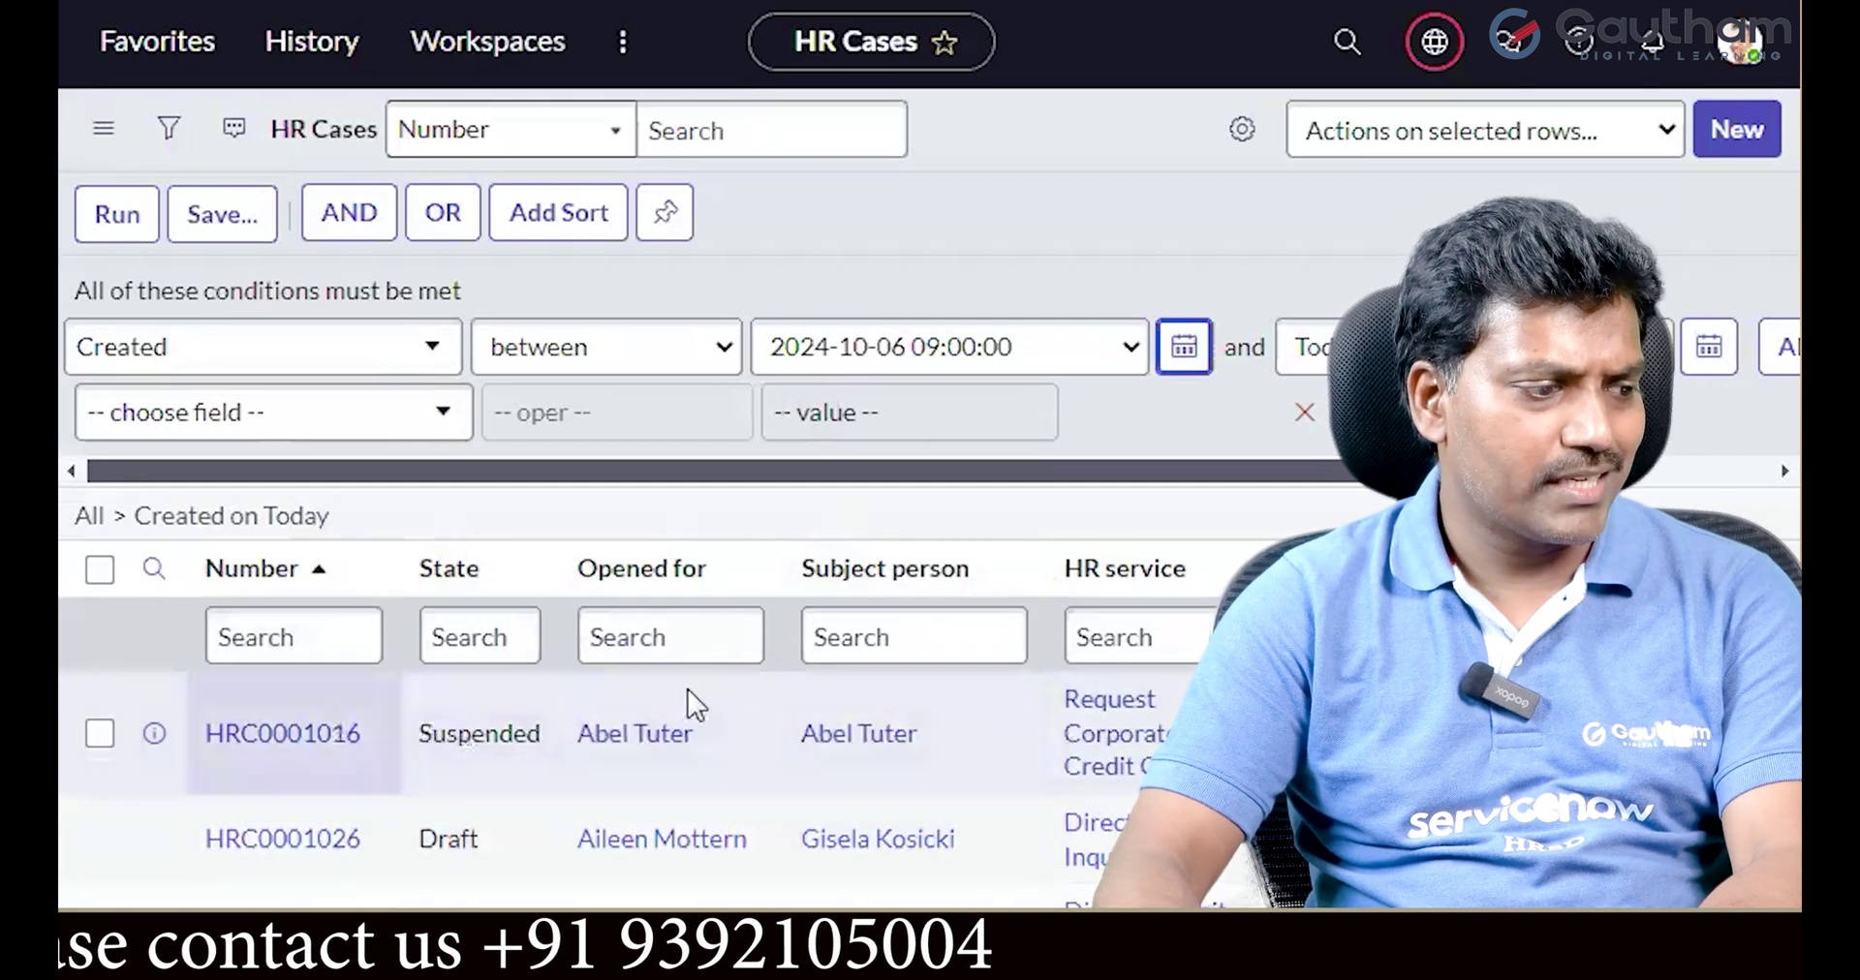